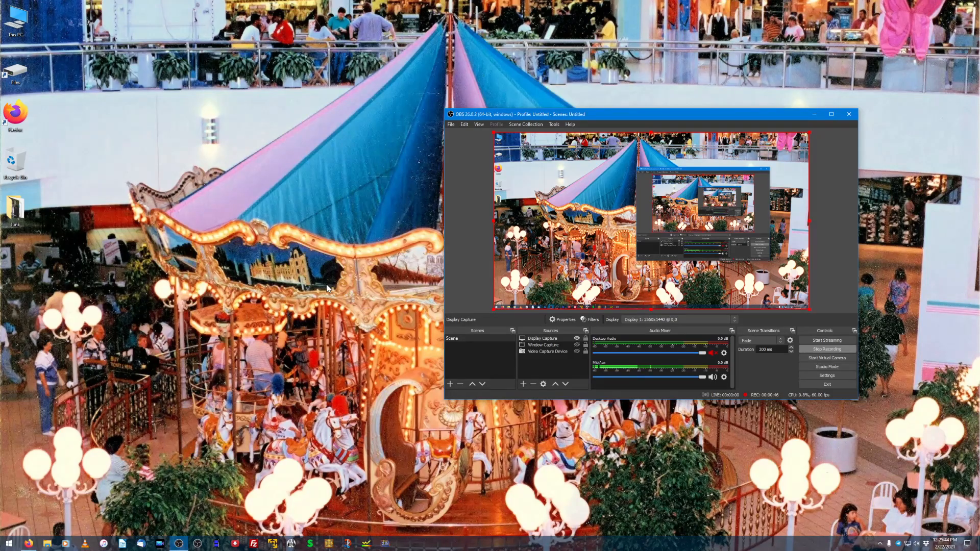
Open VMware Workstation 16 Player to view its virtual machine library, and close it again.
left_click(273, 543)
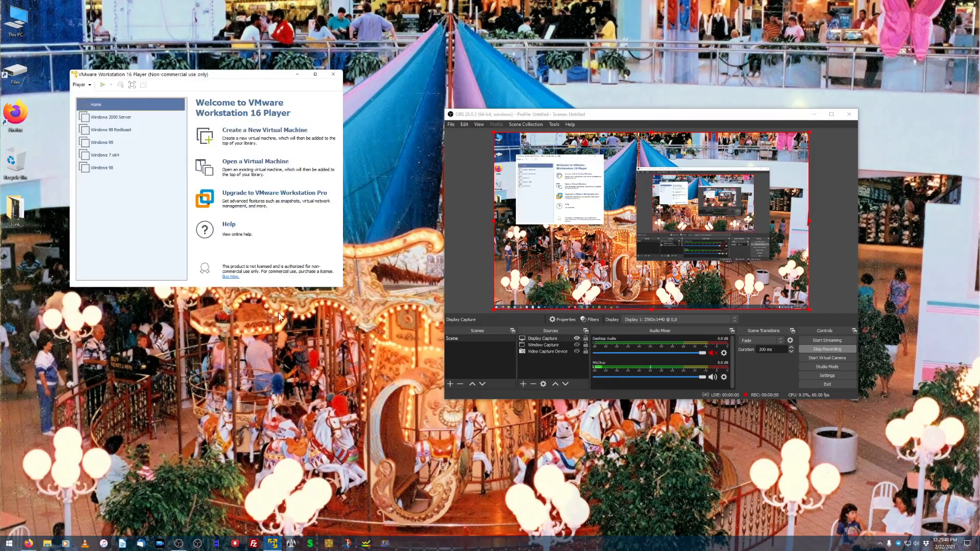
left_click(334, 77)
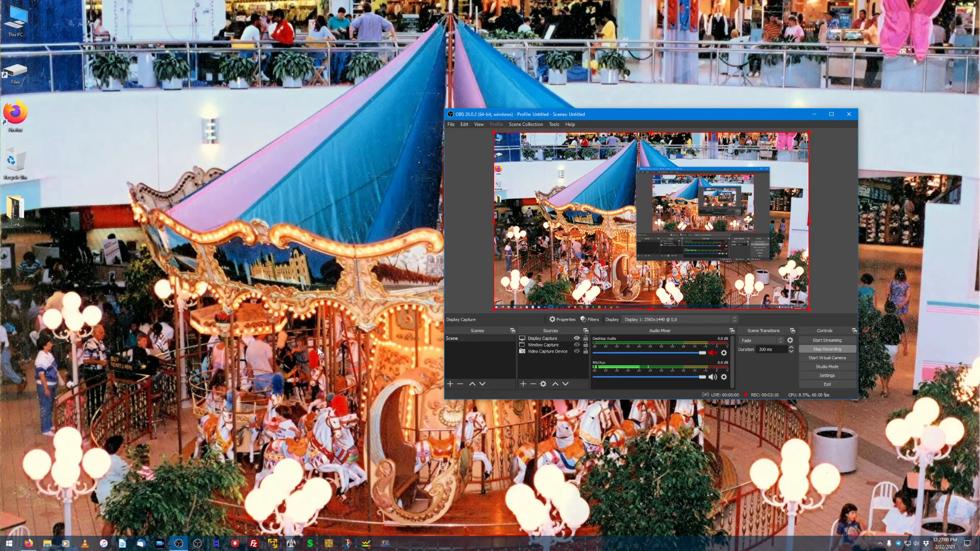
Switch to Firefox and bring up the PCem website at pcem-emulator.co.uk.
left_click(28, 543)
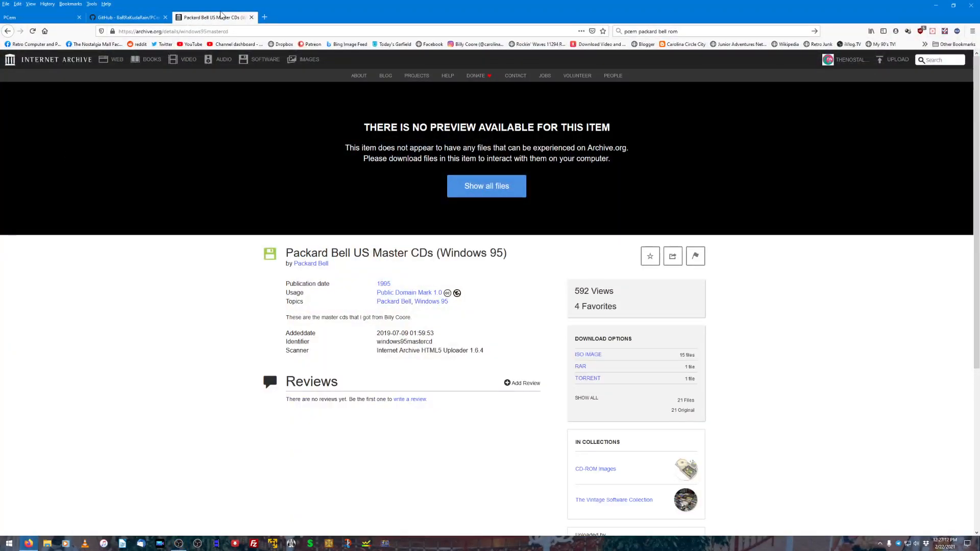
left_click(57, 20)
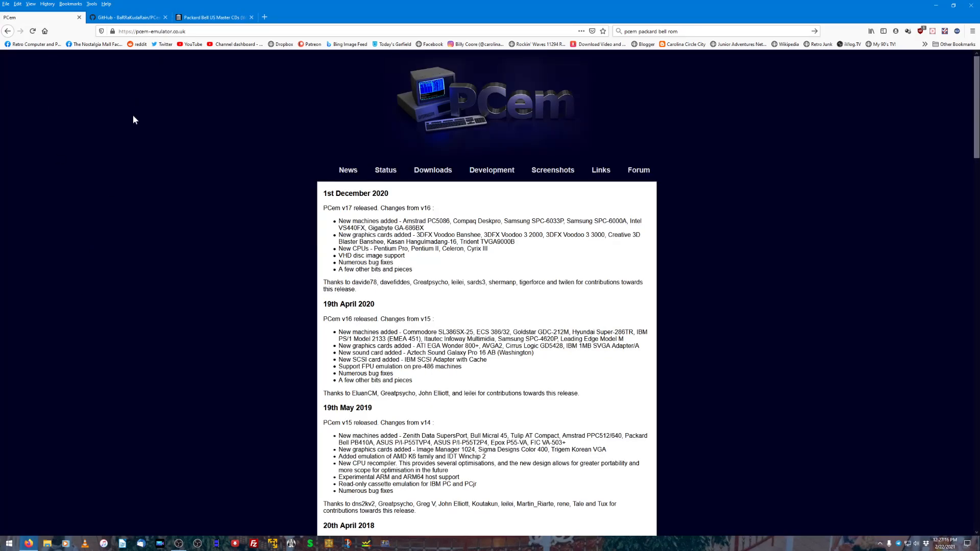
left_click(151, 32)
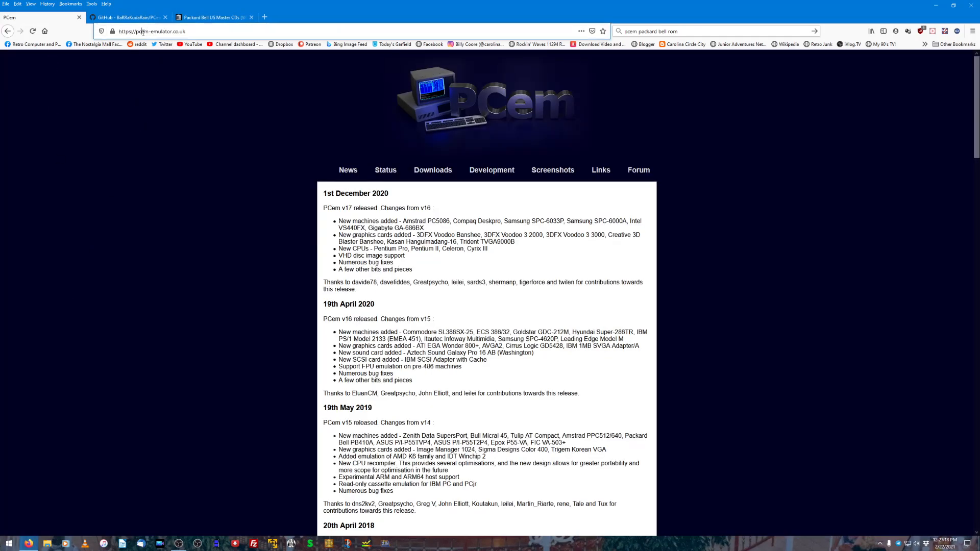
left_click(18, 203)
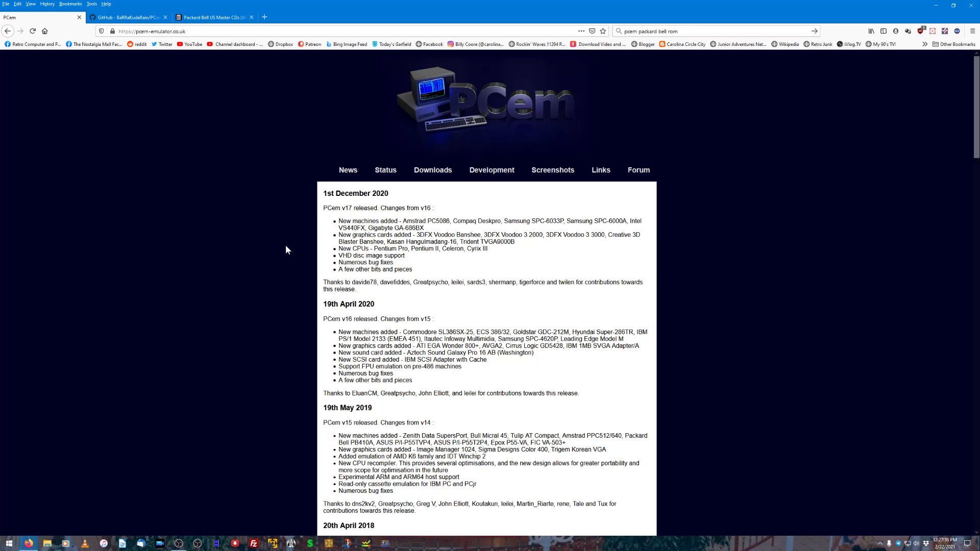
Download PCem v17 for Windows from the site's downloads page and save the PCemV17Win zip to the Desktop.
left_click(433, 172)
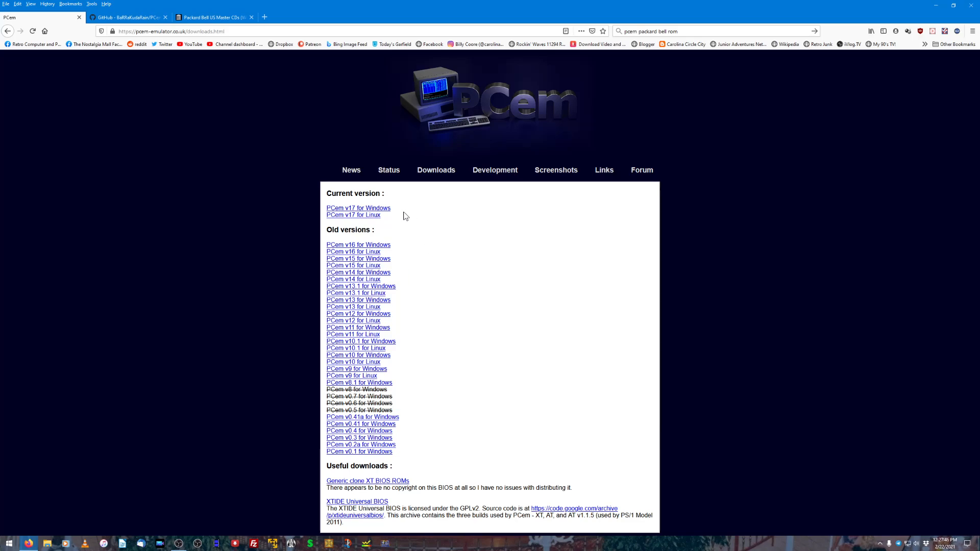
left_click(388, 209)
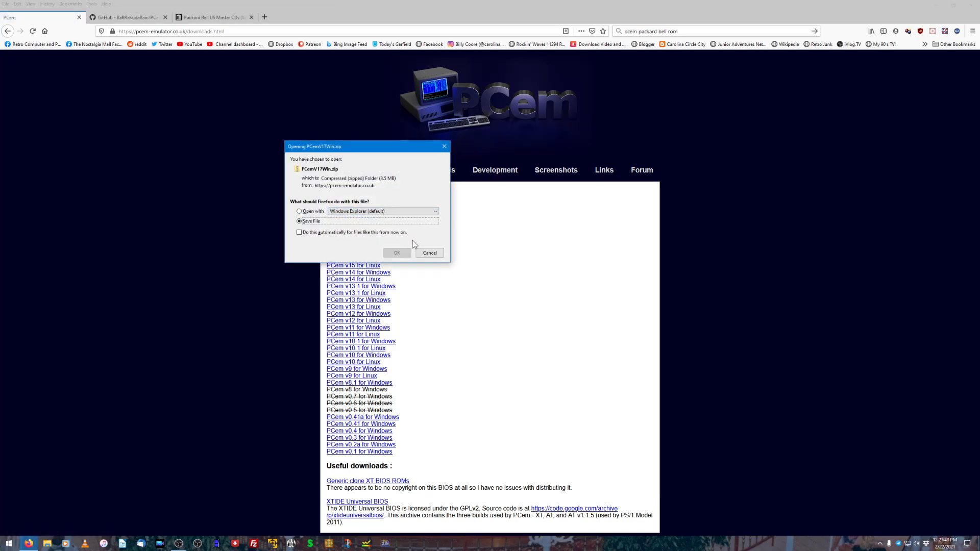
left_click(396, 253)
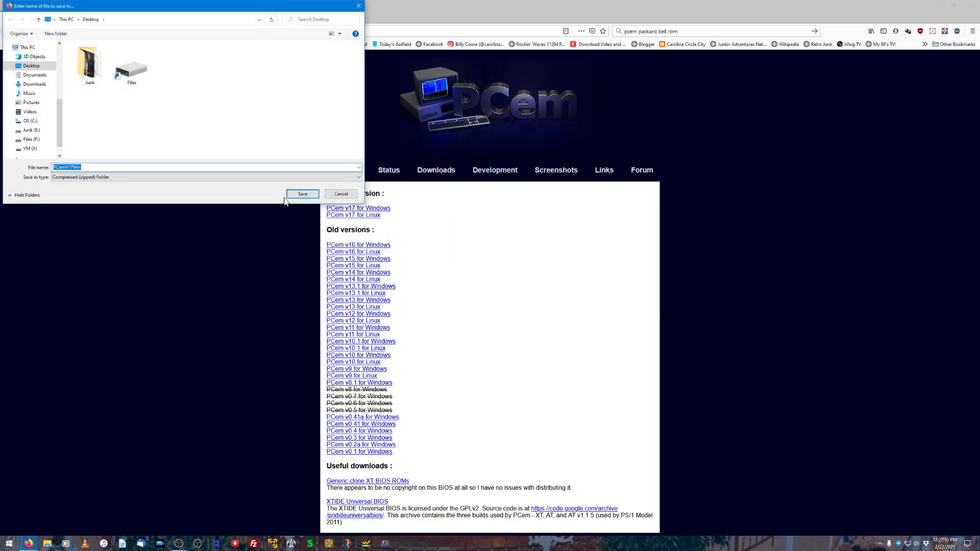
left_click(302, 194)
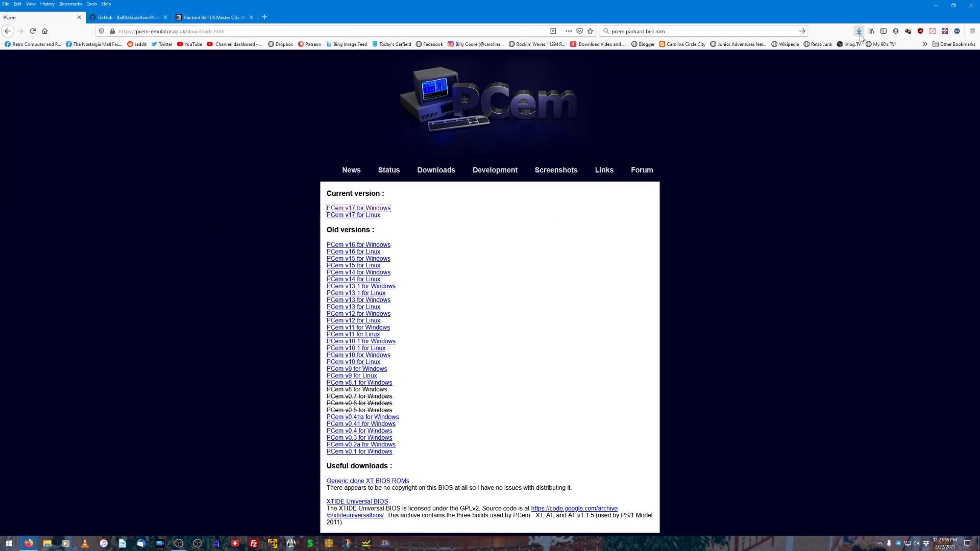
Open the downloaded PCemV17Win archive and start extracting all of its files.
left_click(825, 55)
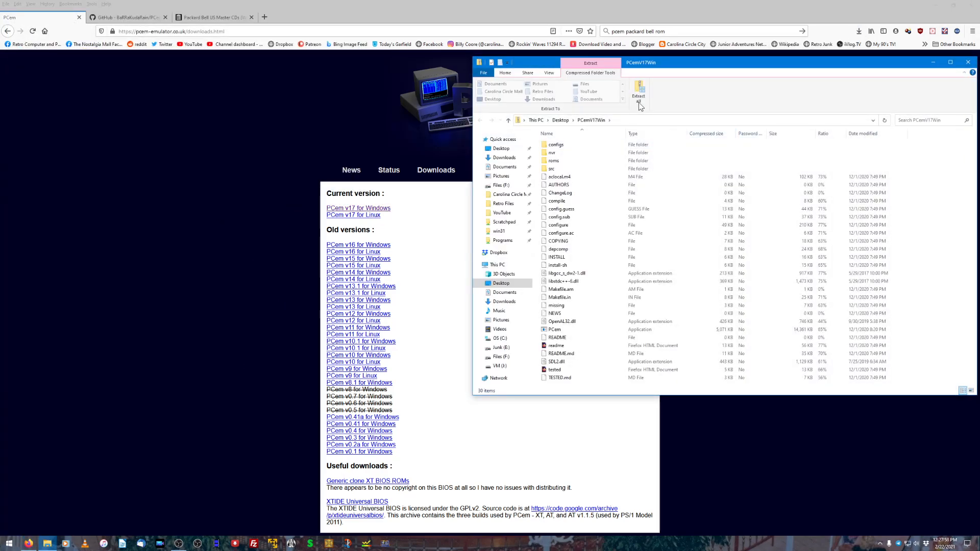
left_click(638, 91)
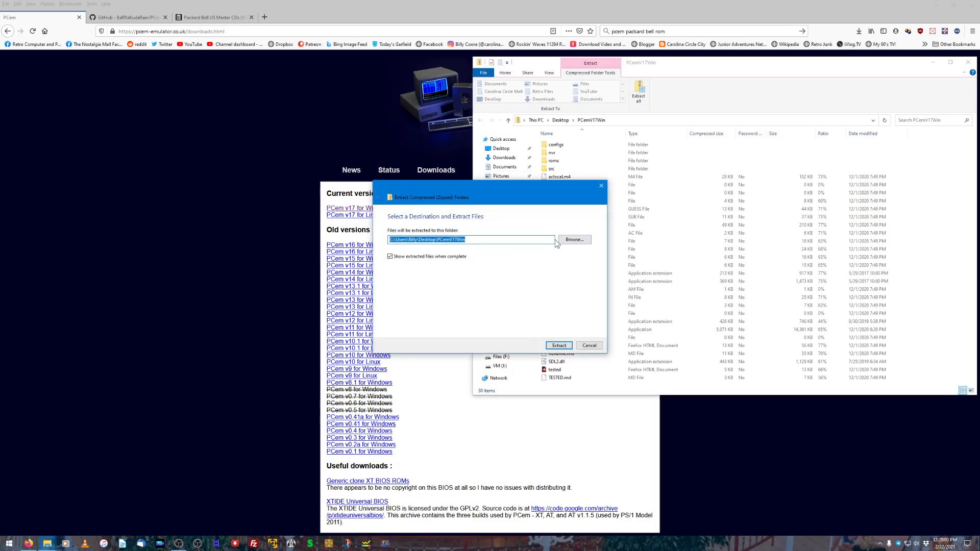
left_click(573, 240)
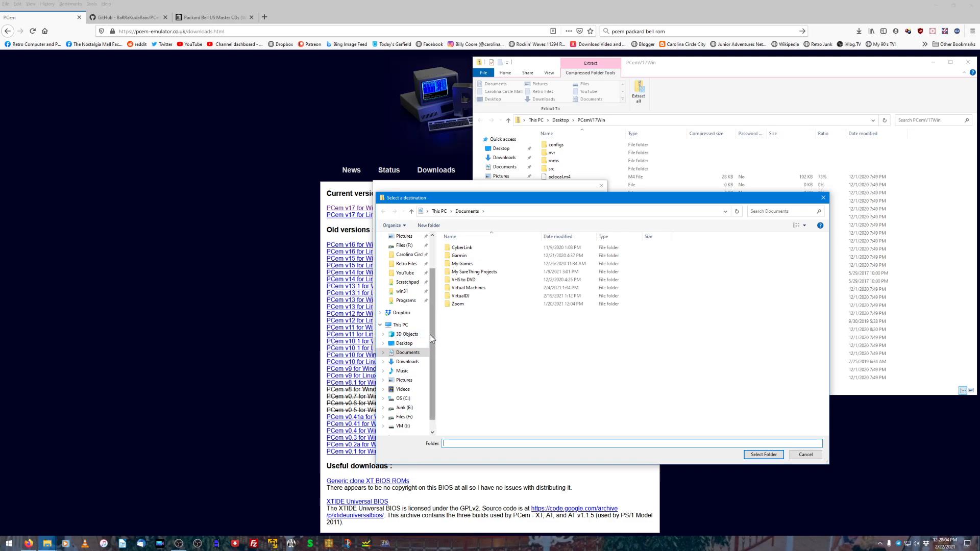
scroll(430, 335, "up", 2)
left_click(804, 455)
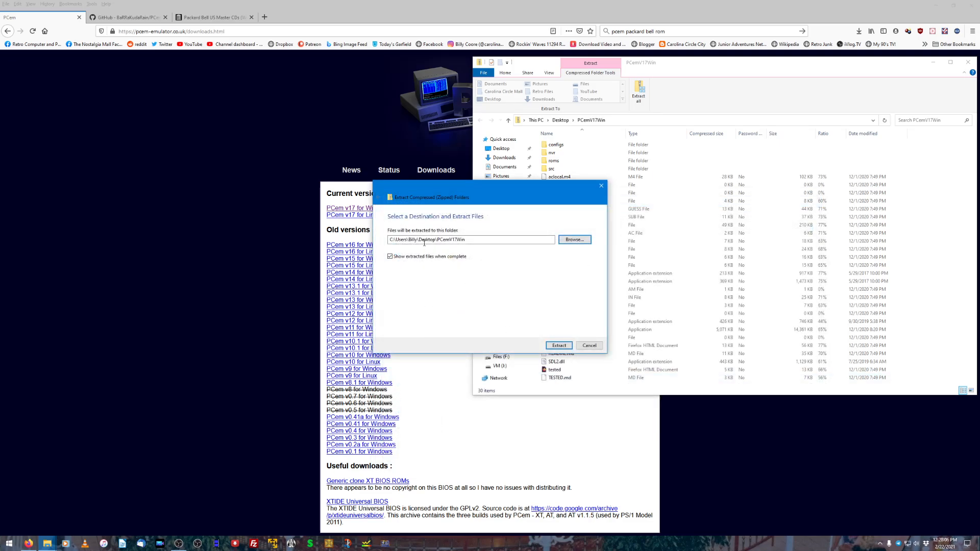
Set the extraction destination to F:\PCem and extract the archive there.
left_click(475, 241)
key("ctrl+a")
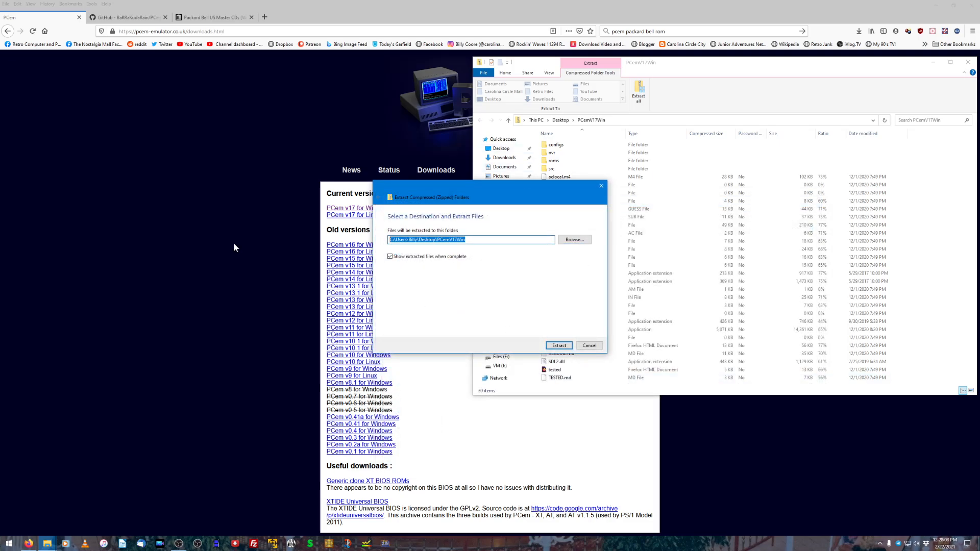
type("F:")
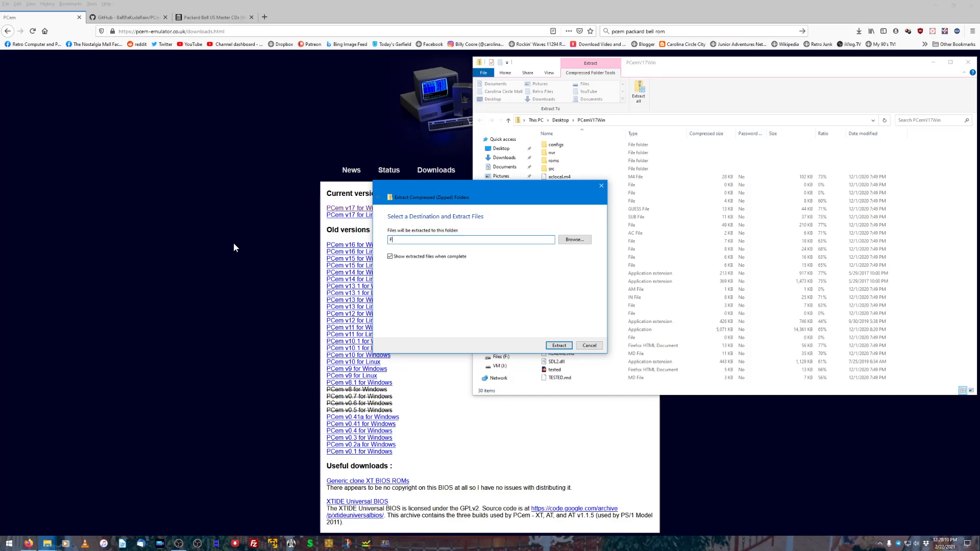
key("BackSpace")
key("BackSpace")
type("F:\\")
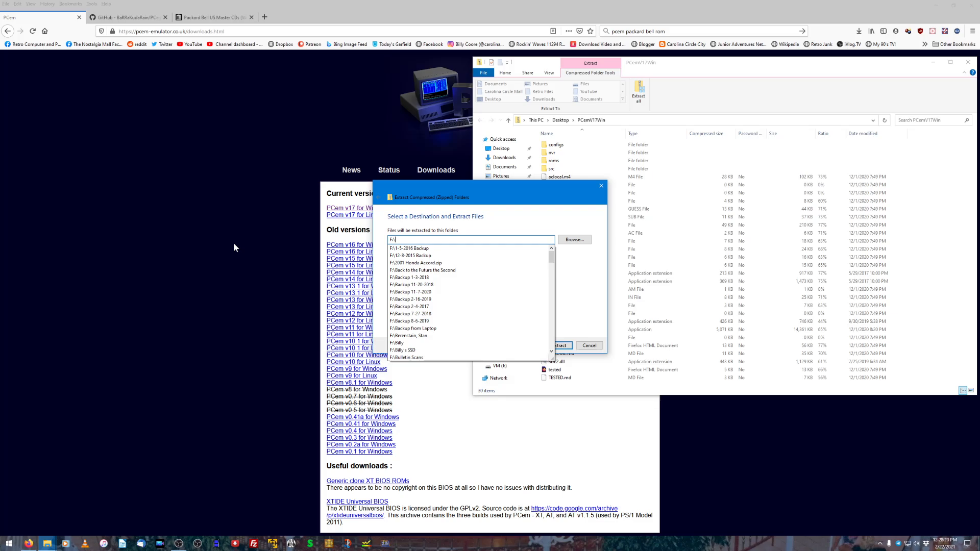
type("PC")
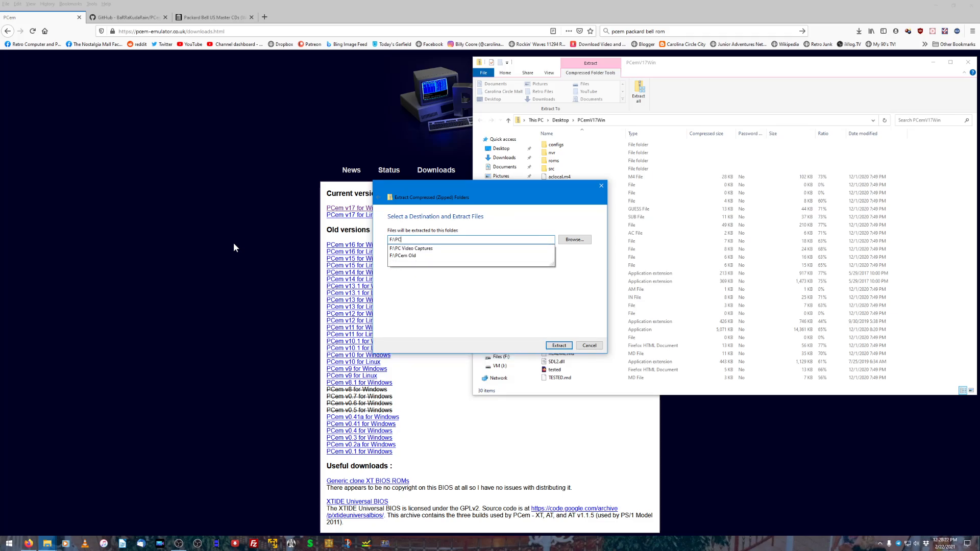
type("em")
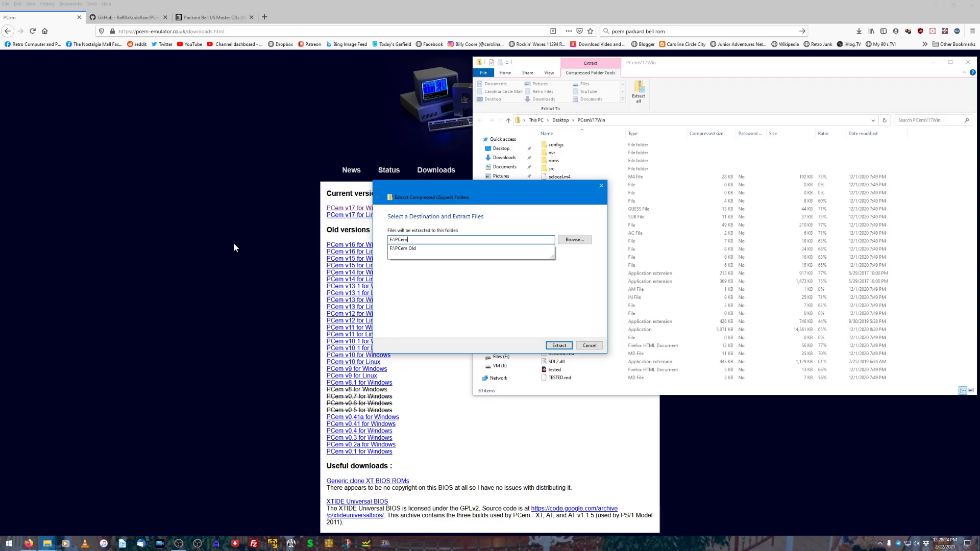
left_click(559, 346)
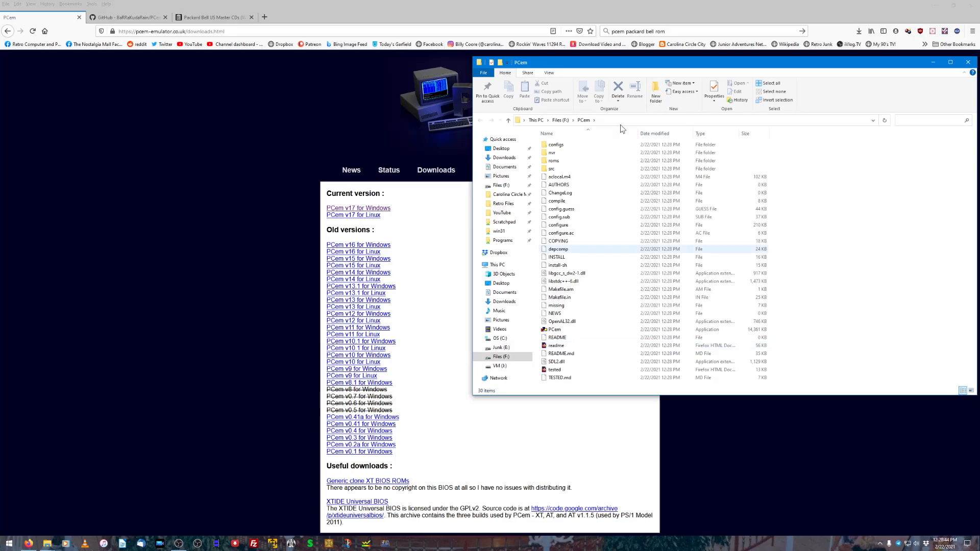
Close the archive window and open the roms folder inside the extracted PCem folder to review its subfolders.
left_click_drag(552, 68, 232, 72)
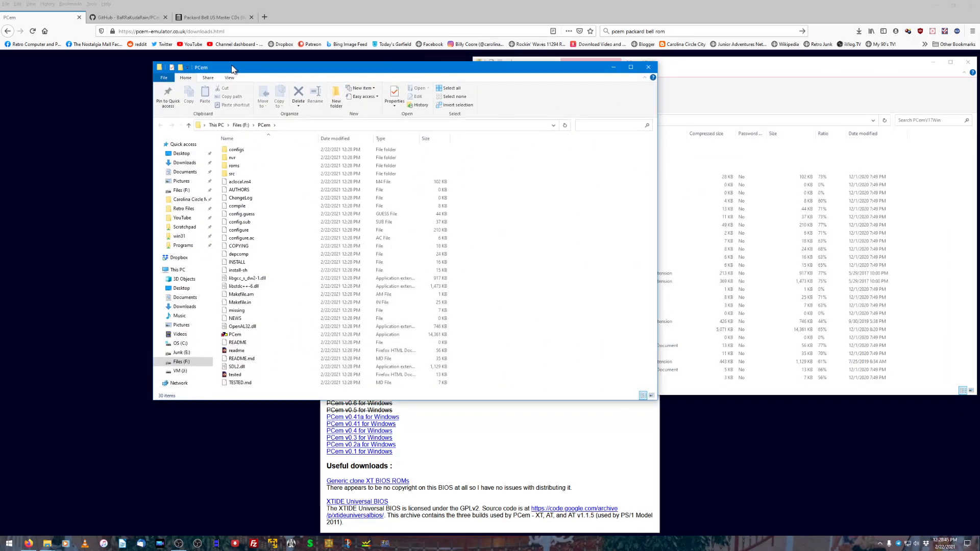
left_click(968, 62)
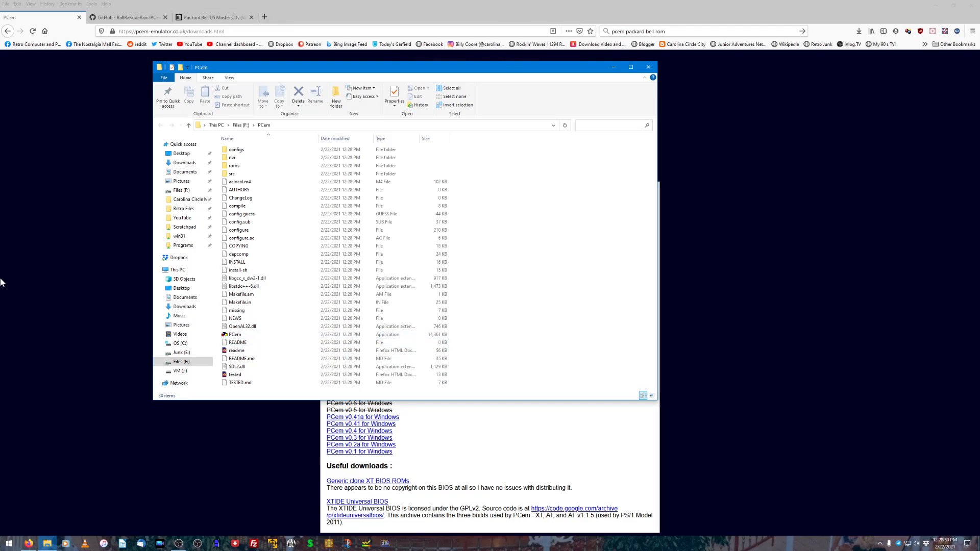
left_click(246, 167)
double_click(246, 166)
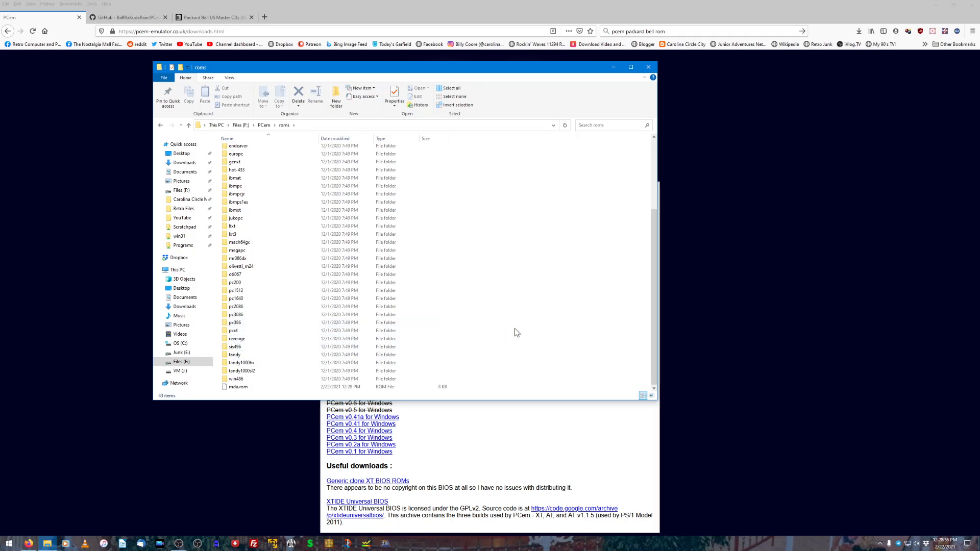
scroll(305, 356, "up", 4)
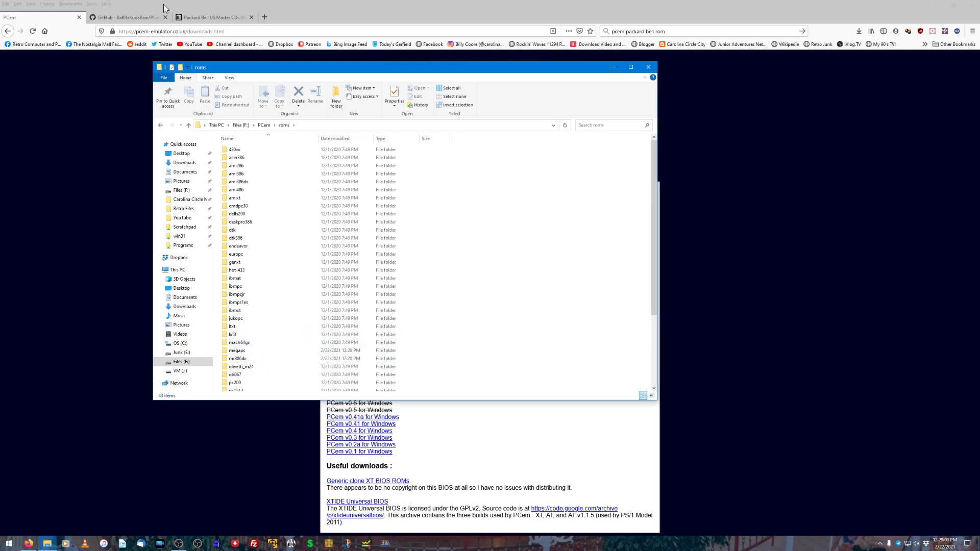
Return to the browser, close the PCem page, and look through the PCem-ROMs GitHub repository for the Packard Bell ROM folders.
left_click(66, 189)
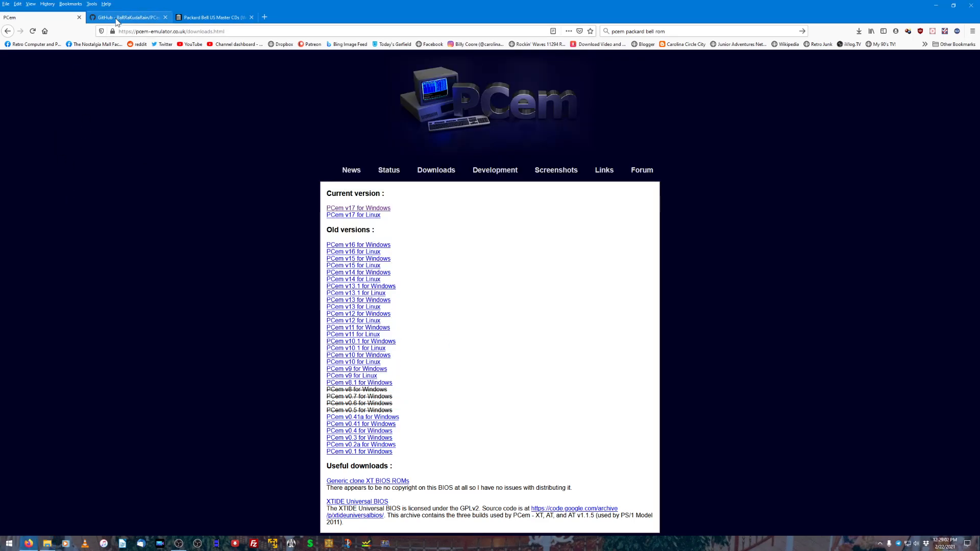
left_click(80, 17)
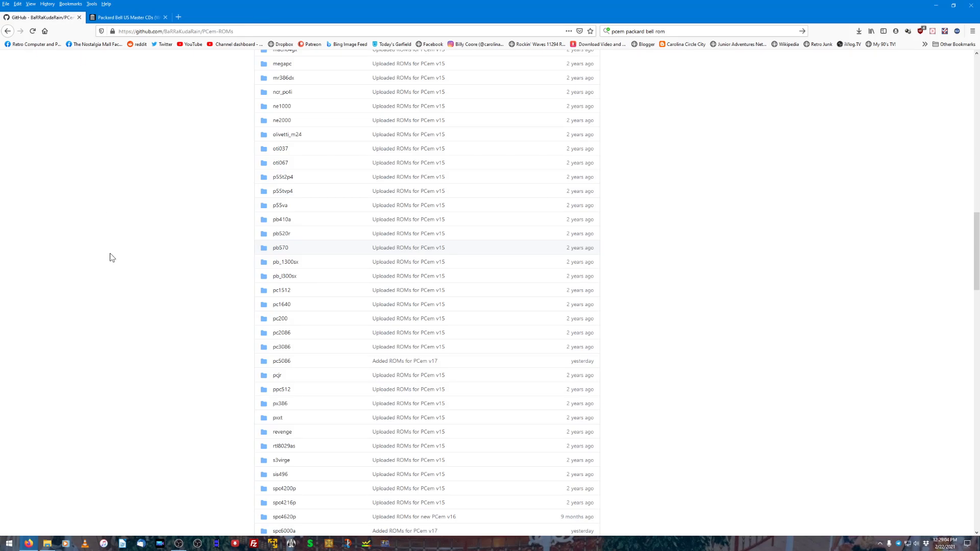
scroll(104, 268, "up", 15)
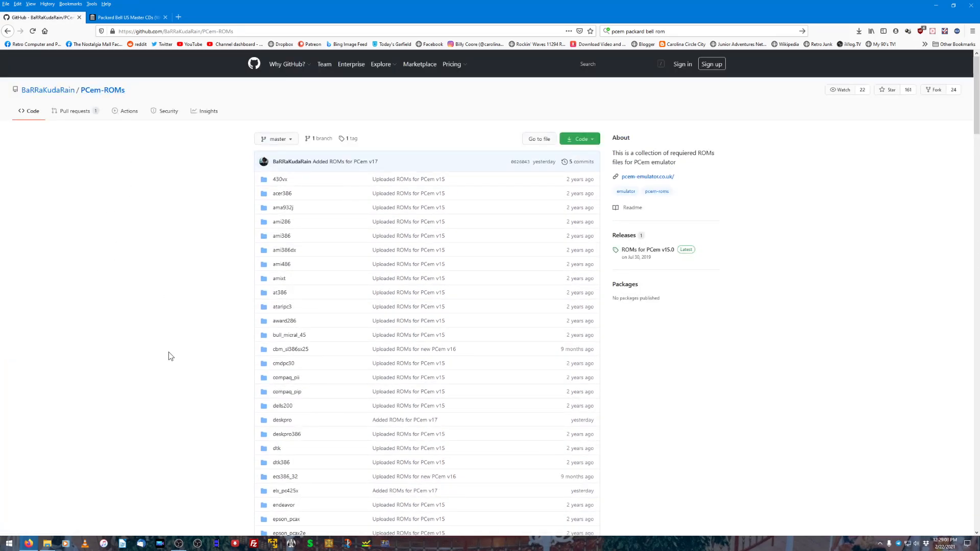
scroll(170, 356, "down", 3)
scroll(170, 356, "down", 14)
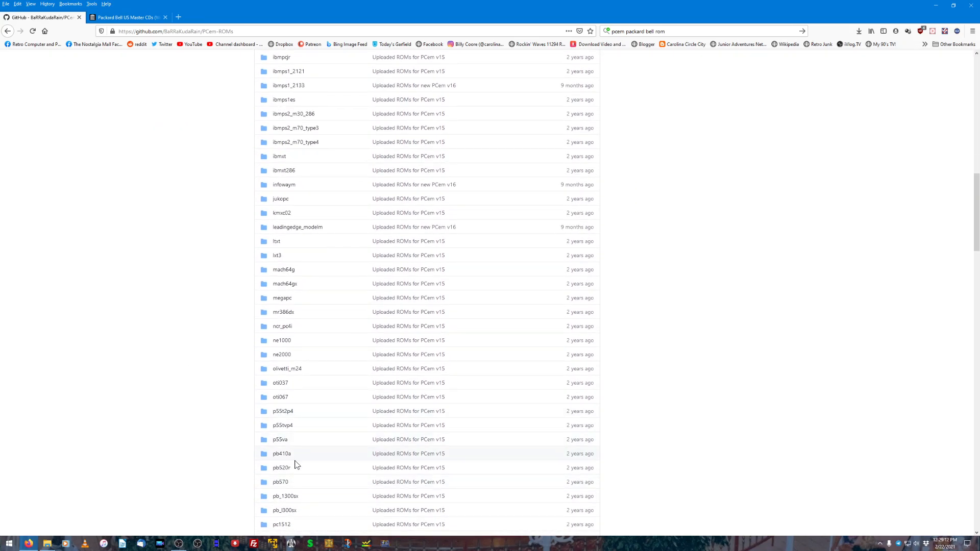
scroll(215, 476, "down", 1)
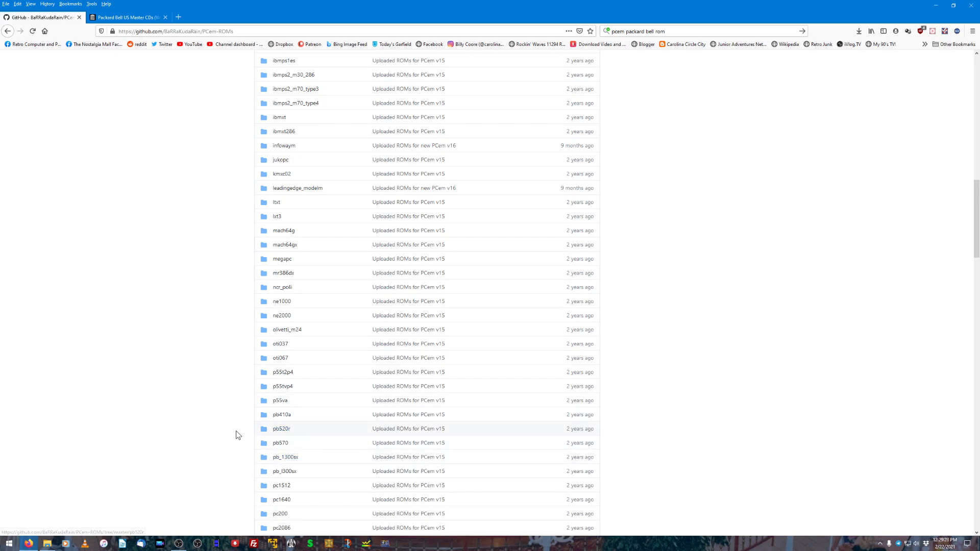
Open the pb570 ROM folder to check its files, and return to the repository's main page.
left_click(281, 449)
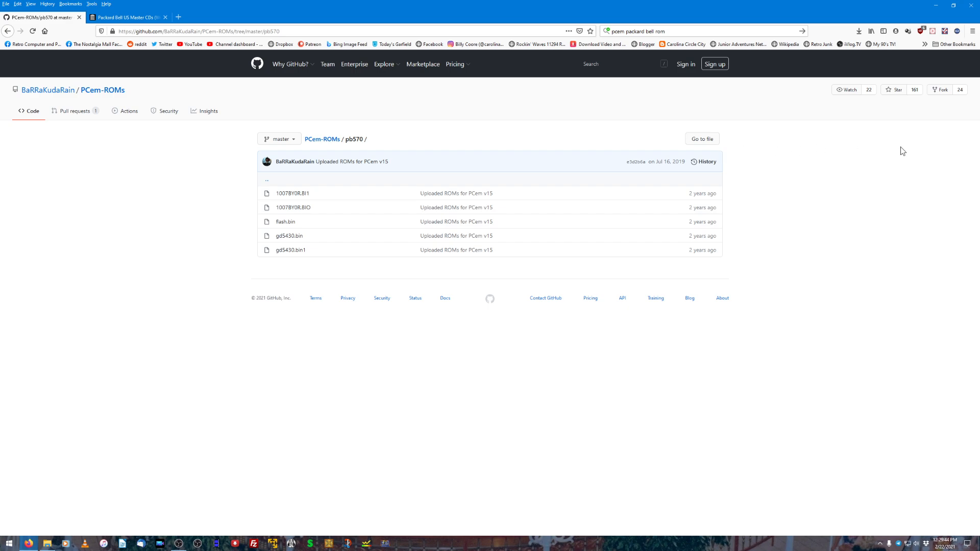
left_click(701, 142)
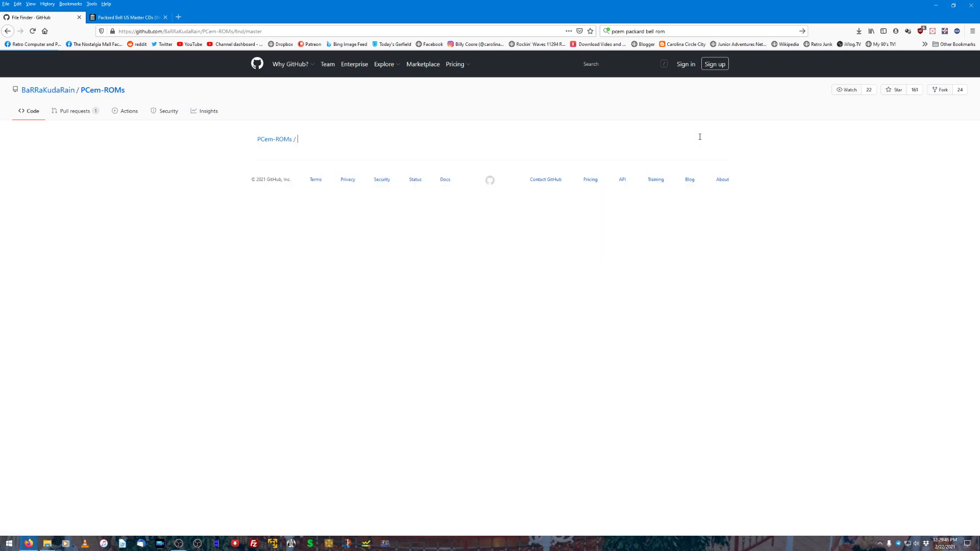
left_click(4, 33)
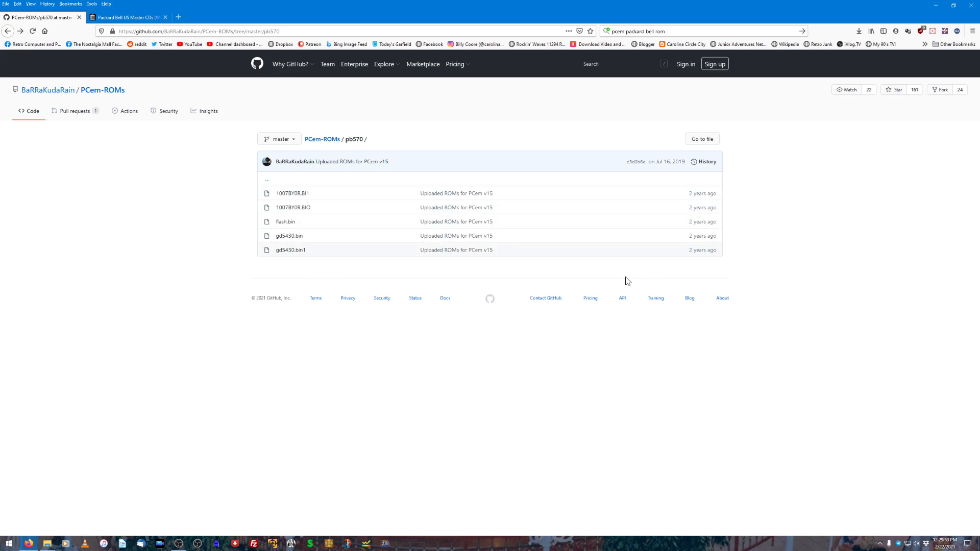
left_click(7, 32)
Review the ROM folder list on the PCem-ROMs repository's main page from its beginning.
scroll(167, 342, "up", 5)
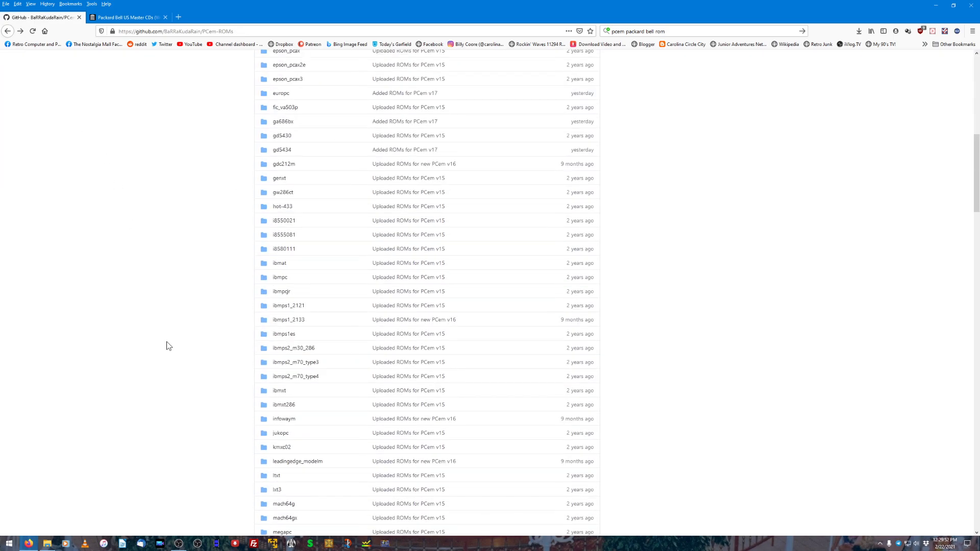
scroll(143, 337, "up", 3)
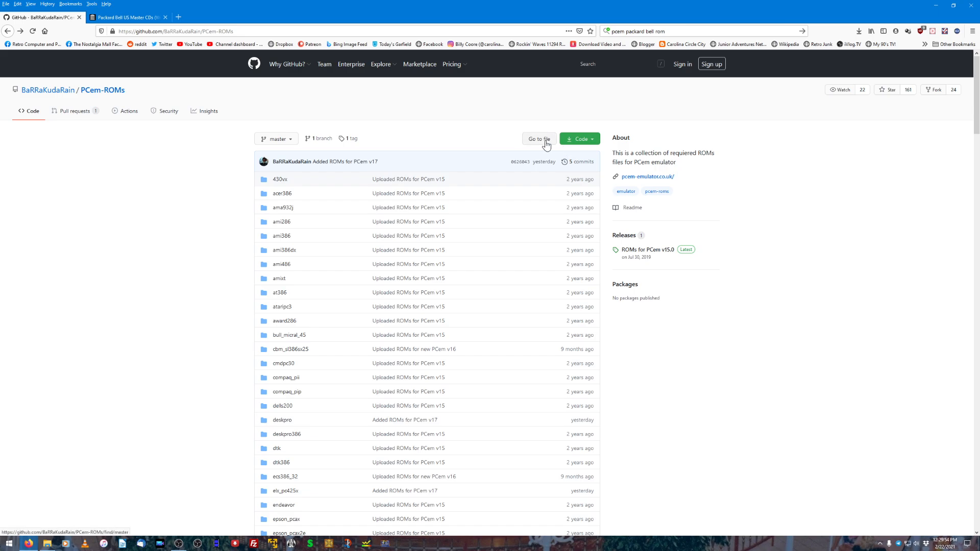
scroll(153, 365, "down", 5)
scroll(153, 366, "up", 5)
scroll(152, 369, "down", 10)
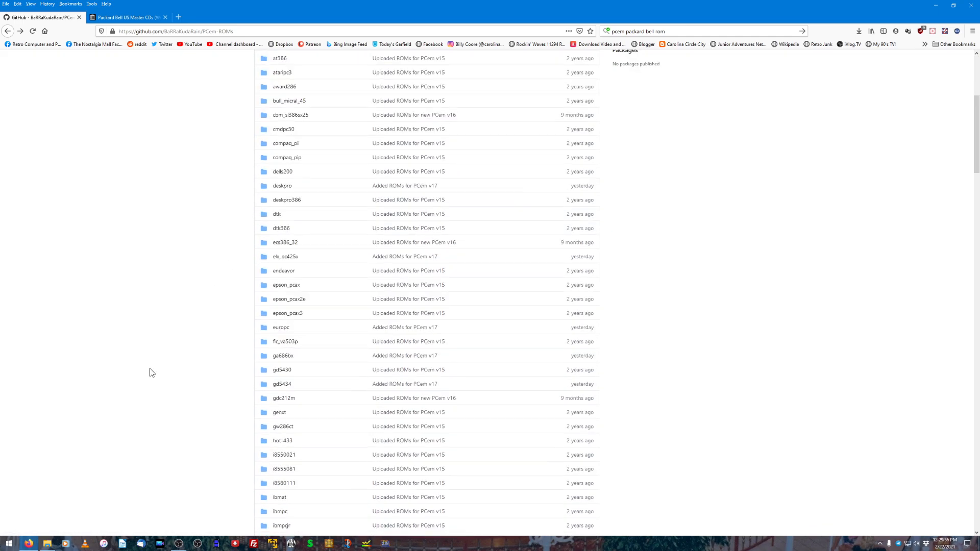
Review the rest of the ROM list on the repository's main page, and return to its beginning.
scroll(151, 371, "down", 20)
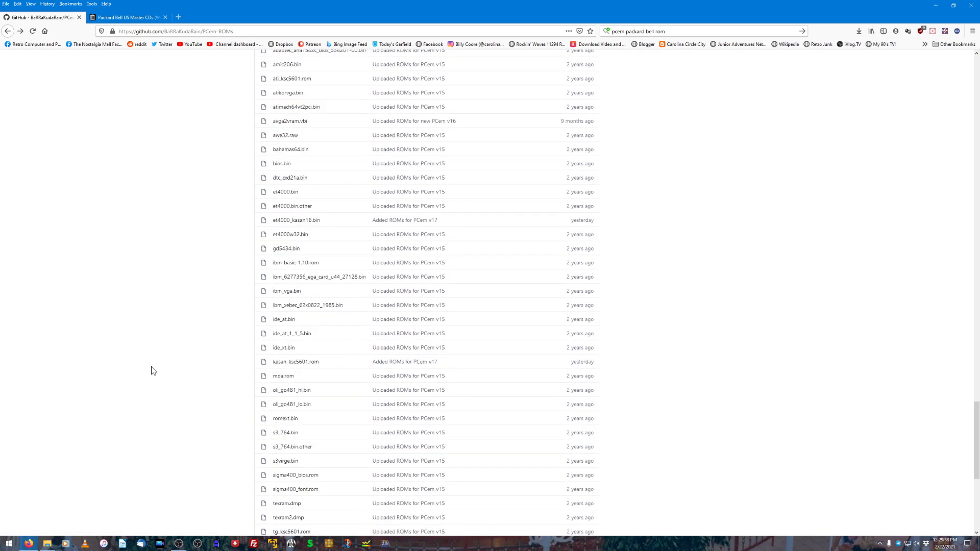
middle_click(152, 370)
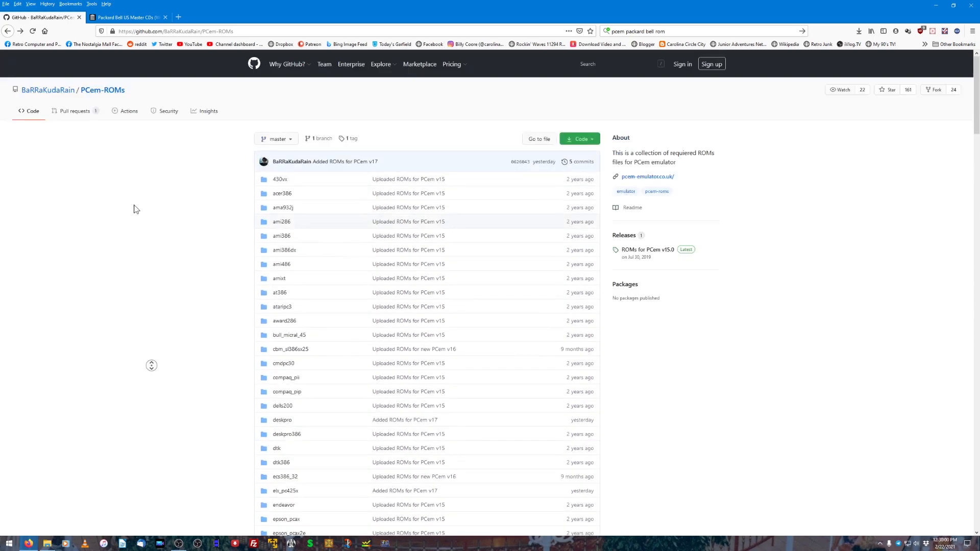
middle_click(133, 209)
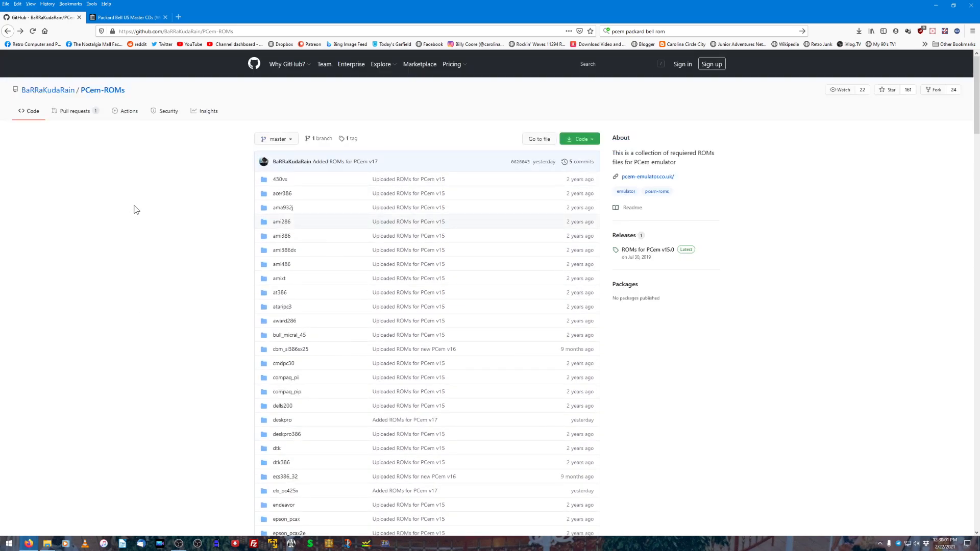
Examine the repository's full file list in the file finder, and return to the main page.
left_click(545, 146)
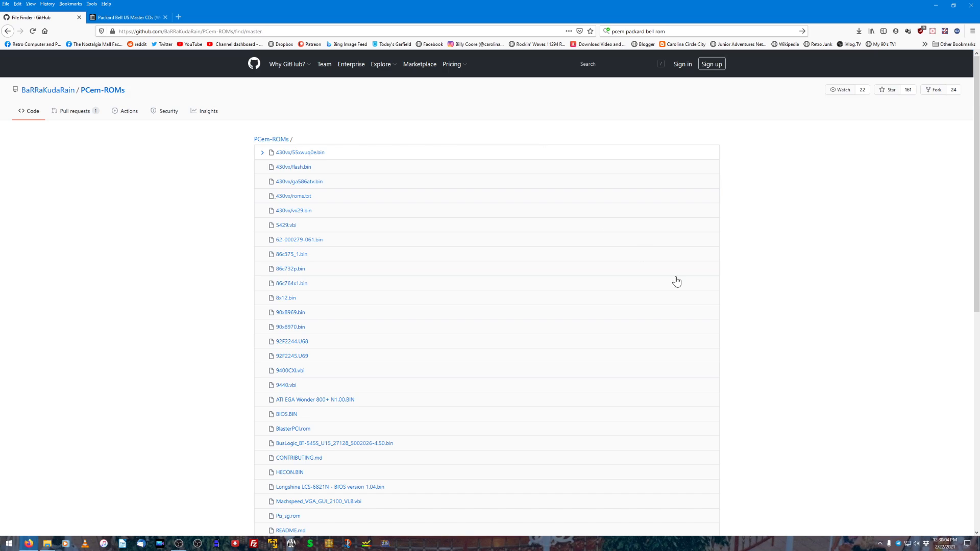
scroll(791, 313, "down", 5)
scroll(793, 316, "up", 6)
left_click(8, 31)
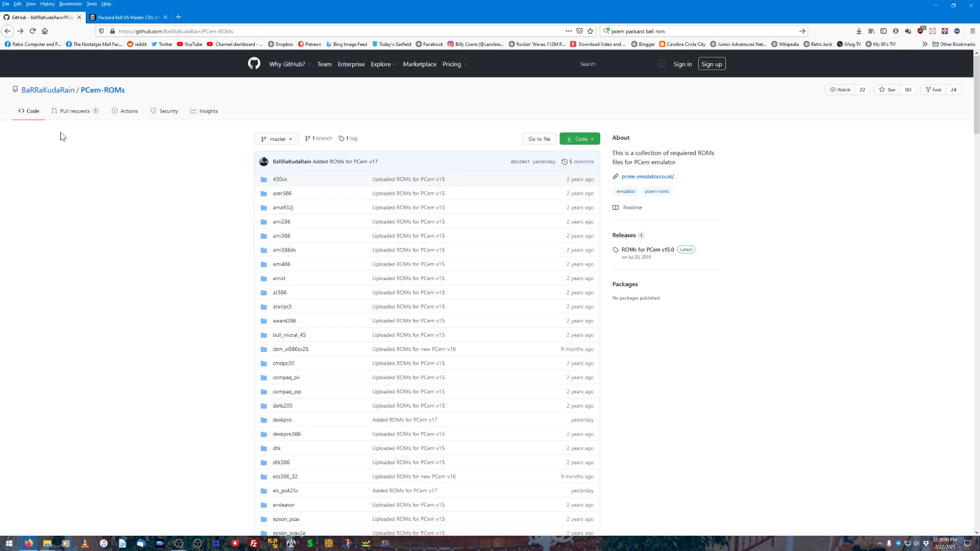
Check the repository's download options, and look through the ROM list for the Packard Bell pb570 folder.
left_click(591, 139)
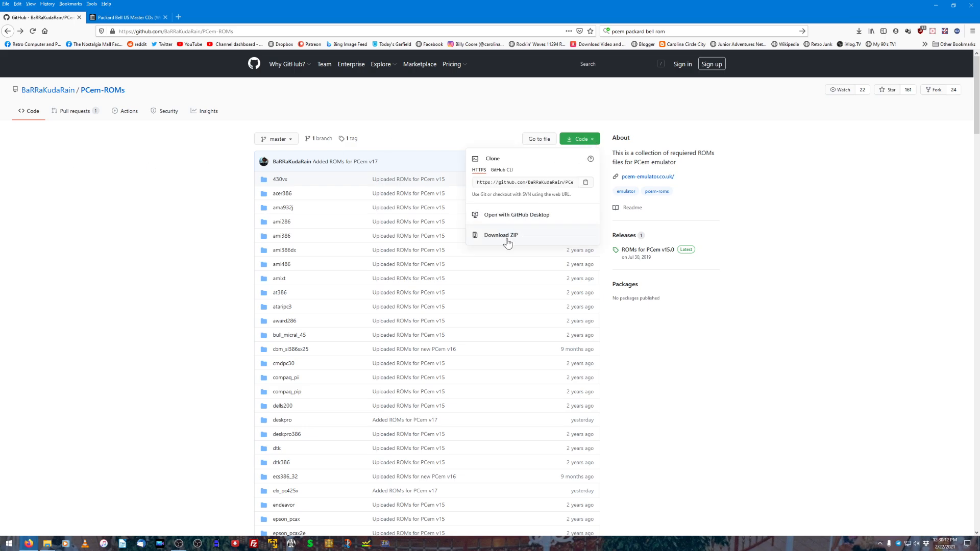
left_click(136, 405)
scroll(153, 409, "down", 6)
scroll(153, 406, "down", 8)
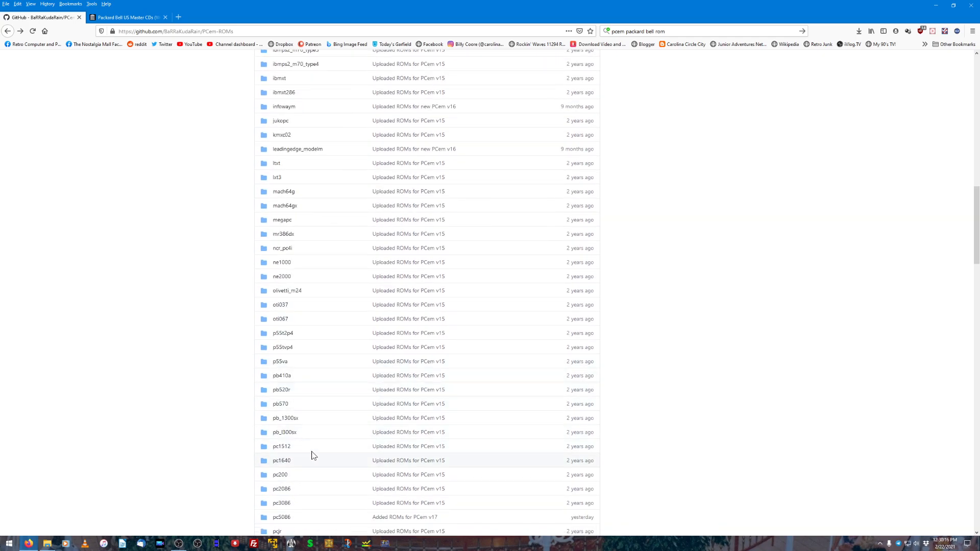
scroll(308, 445, "down", 6)
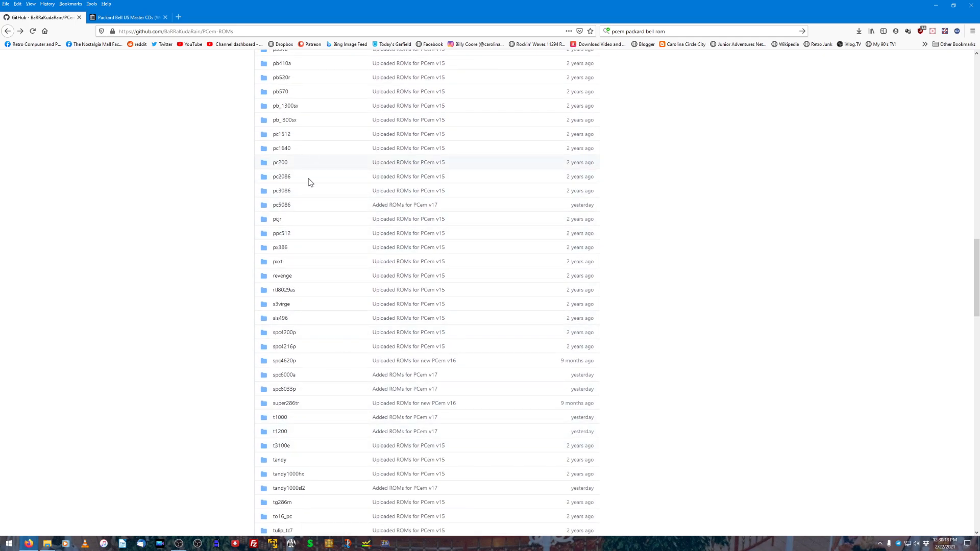
scroll(308, 181, "up", 2)
left_click(282, 196)
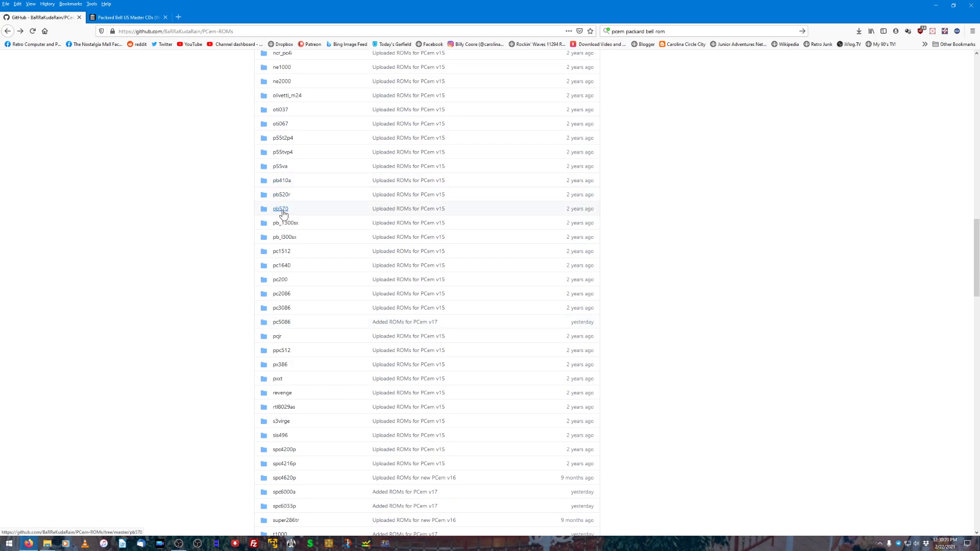
left_click(712, 138)
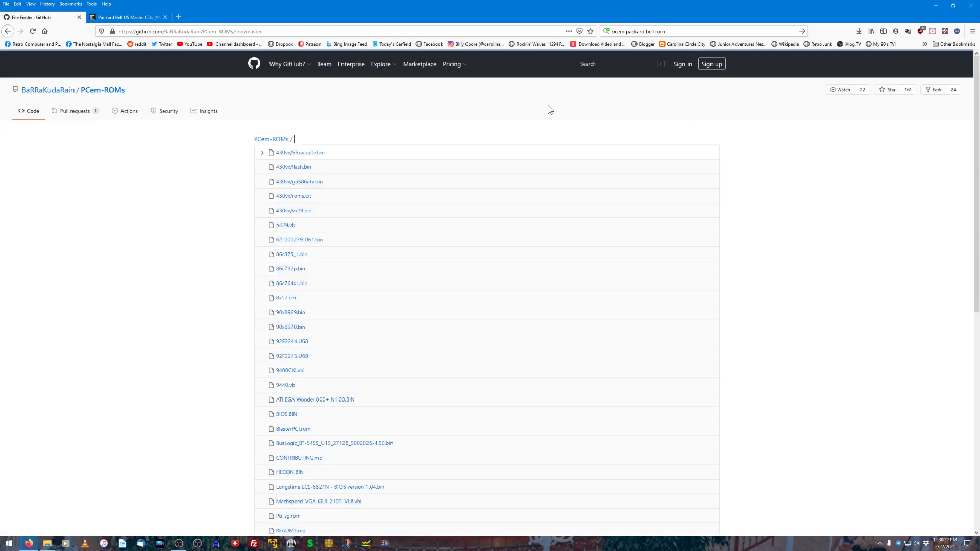
left_click(5, 33)
left_click(7, 31)
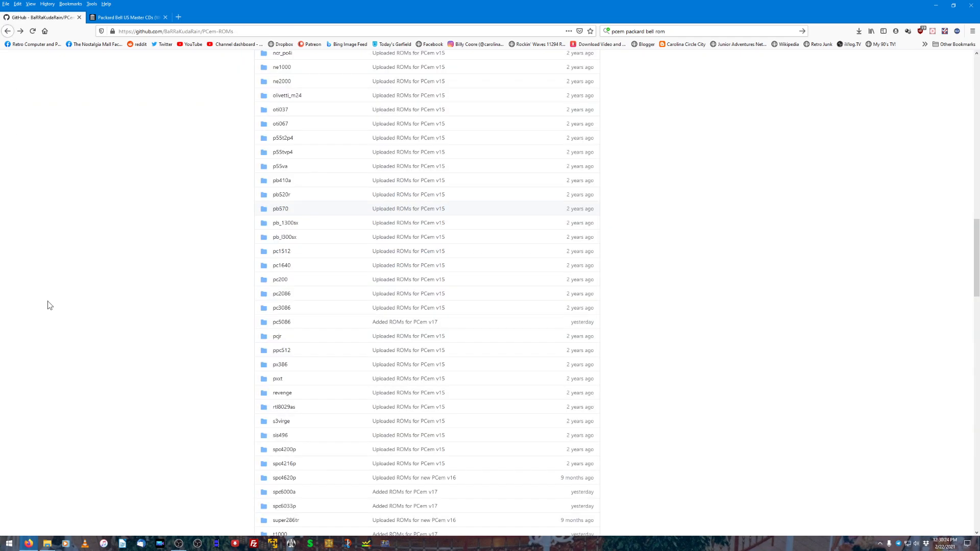
Download the whole PCem-ROMs repository as a ZIP and save it to the Desktop as PCem-ROMs-master.
left_click(593, 140)
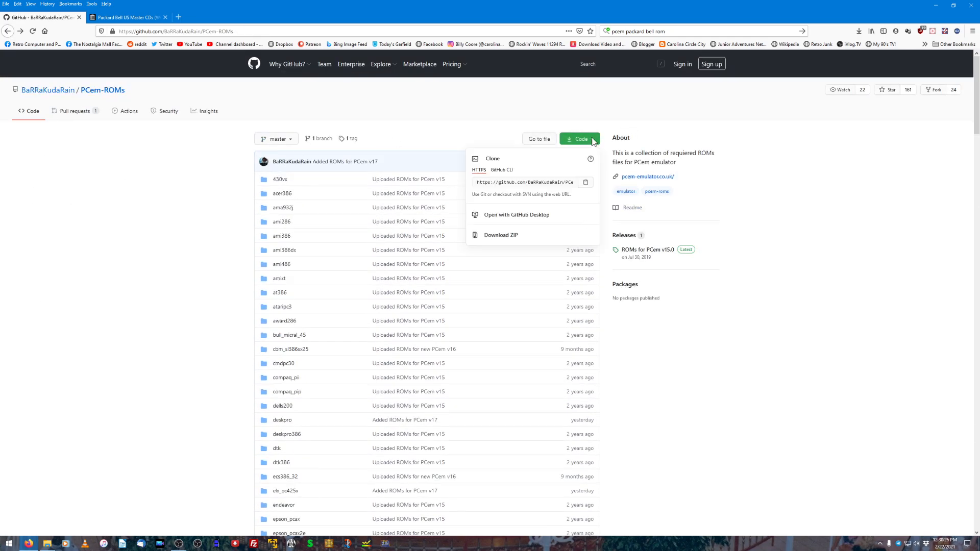
left_click(512, 237)
left_click(398, 252)
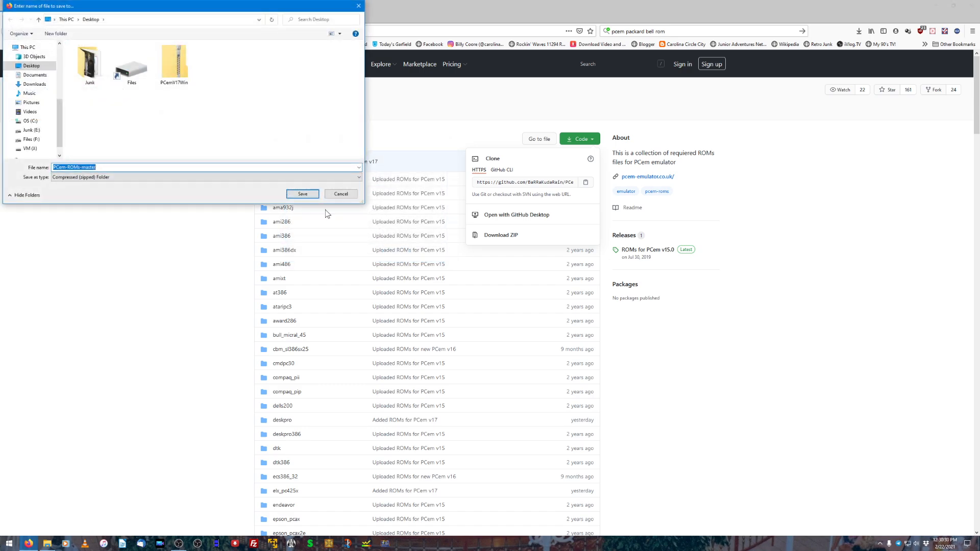
left_click(302, 194)
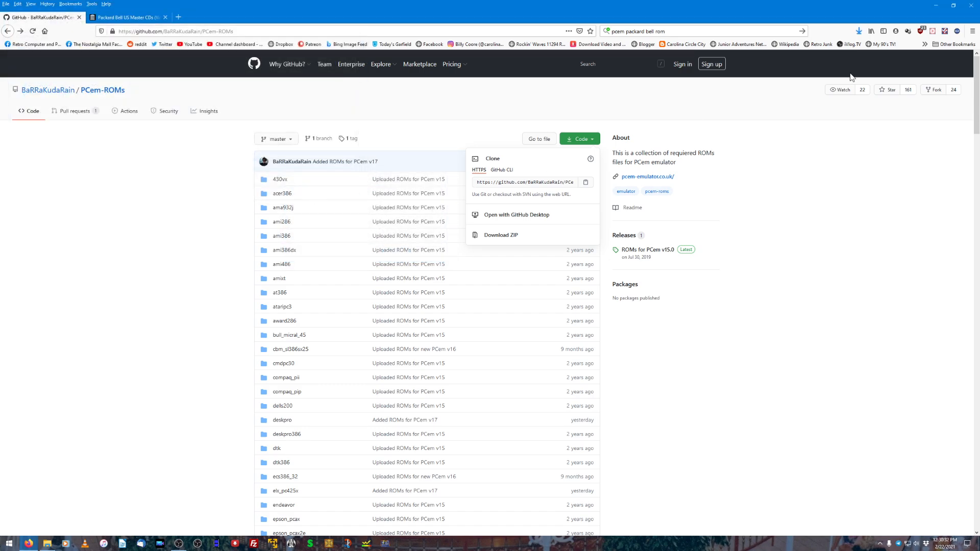
Open the downloaded PCem-ROMs-master archive, open its pb570 folder, and select all the files inside.
left_click(859, 31)
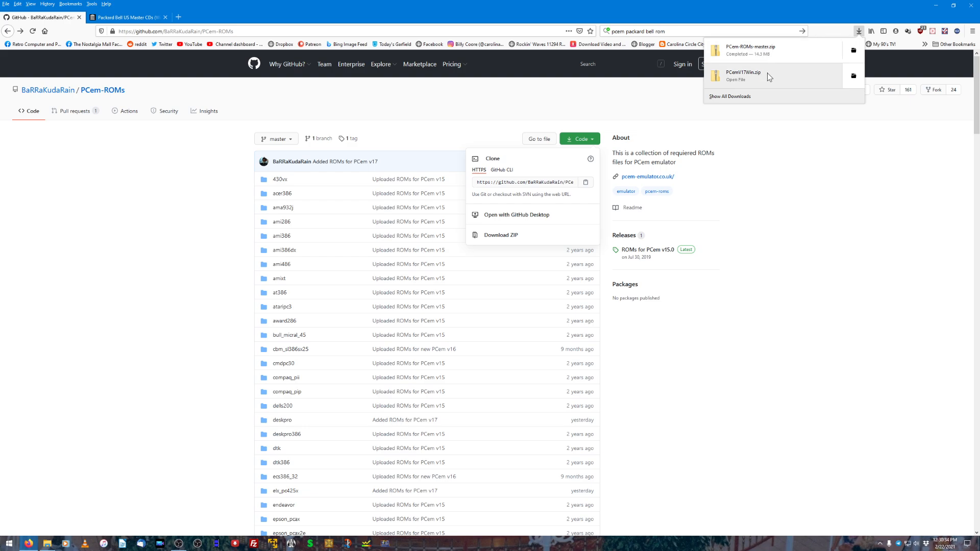
left_click(756, 50)
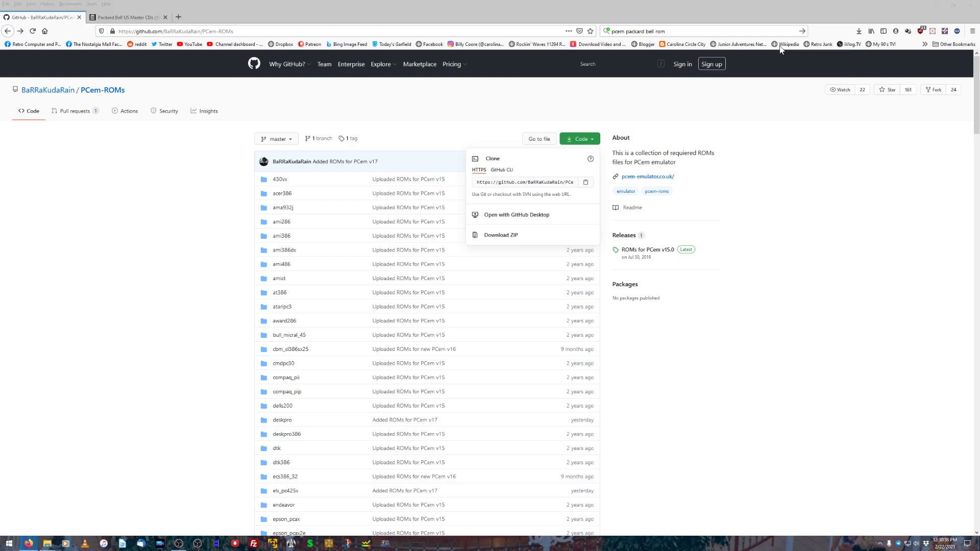
double_click(280, 161)
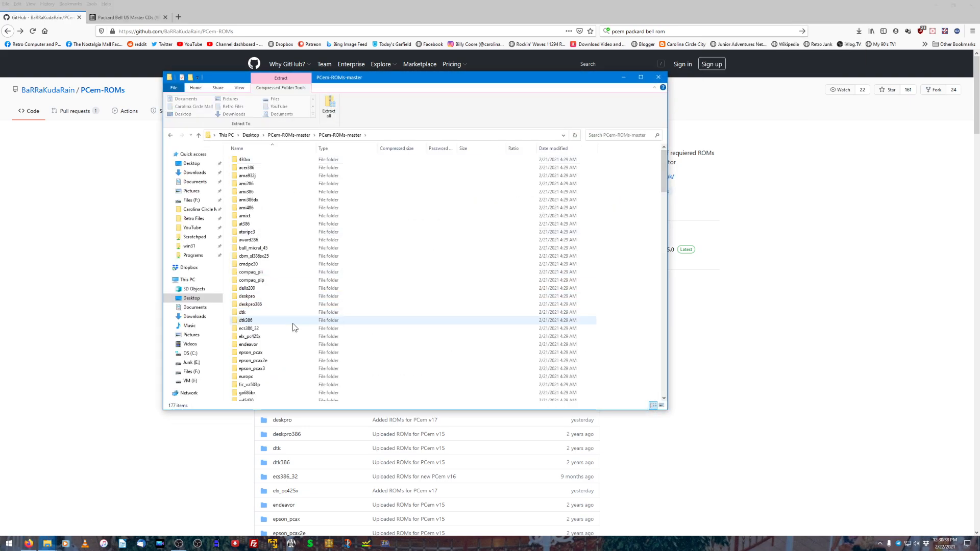
key("p")
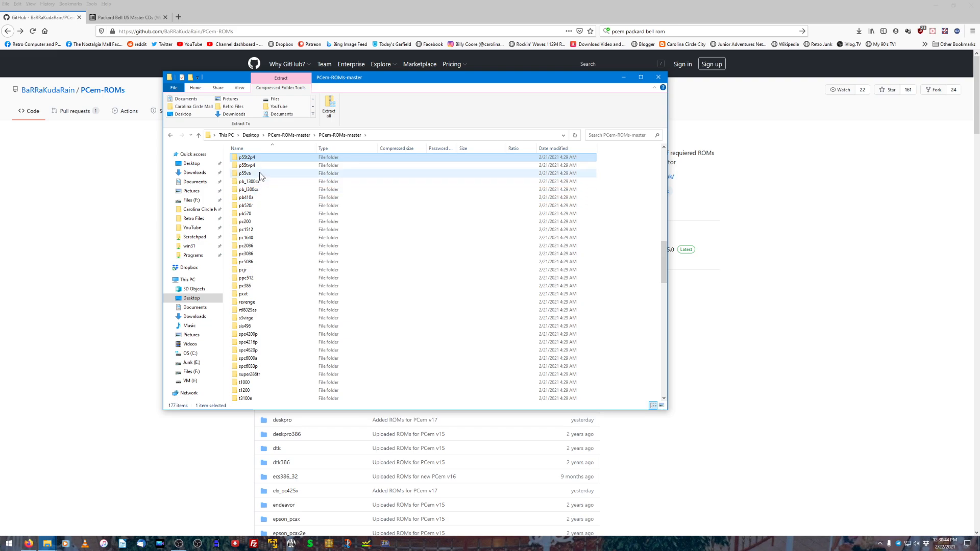
double_click(268, 214)
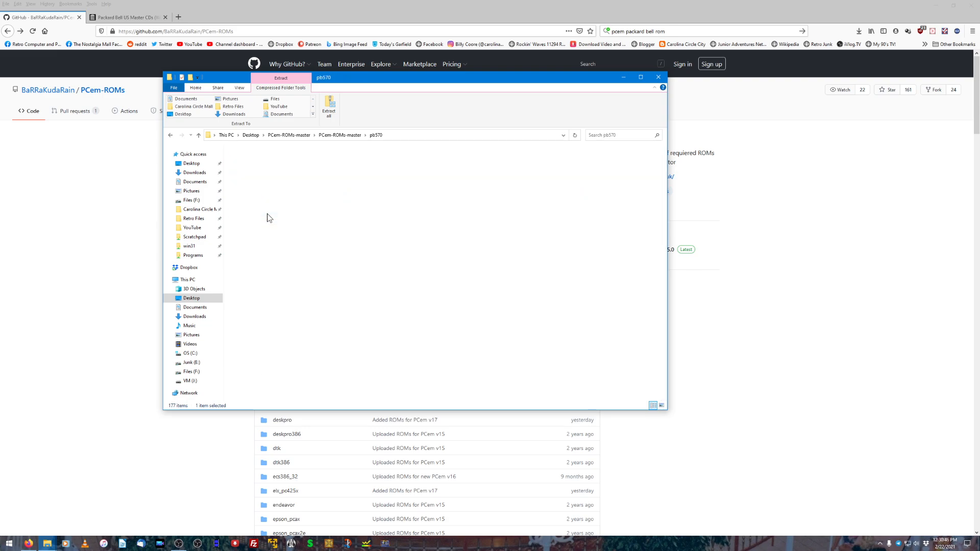
left_click_drag(265, 228, 245, 140)
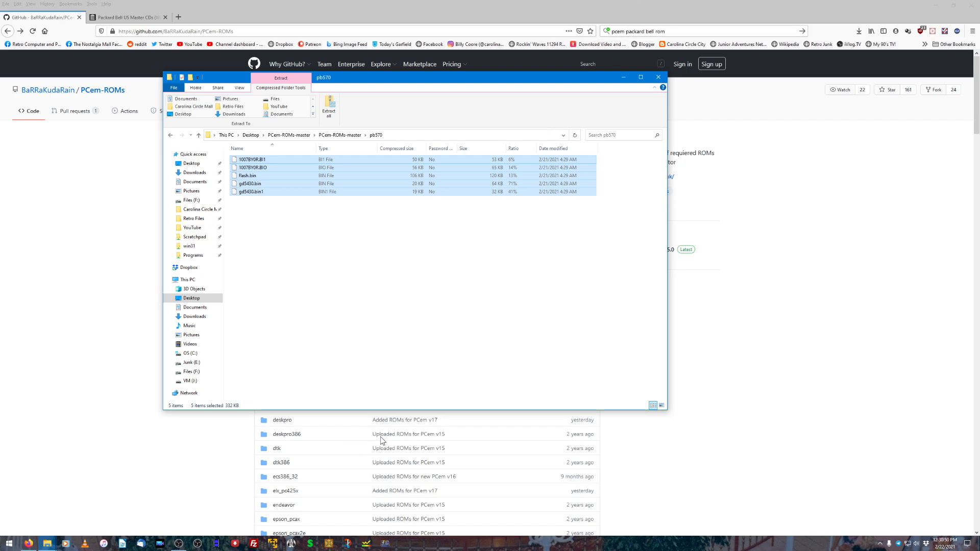
Switch to PCem's roms folder and check its subfolders starting with p for a Packard Bell folder.
left_click(47, 543)
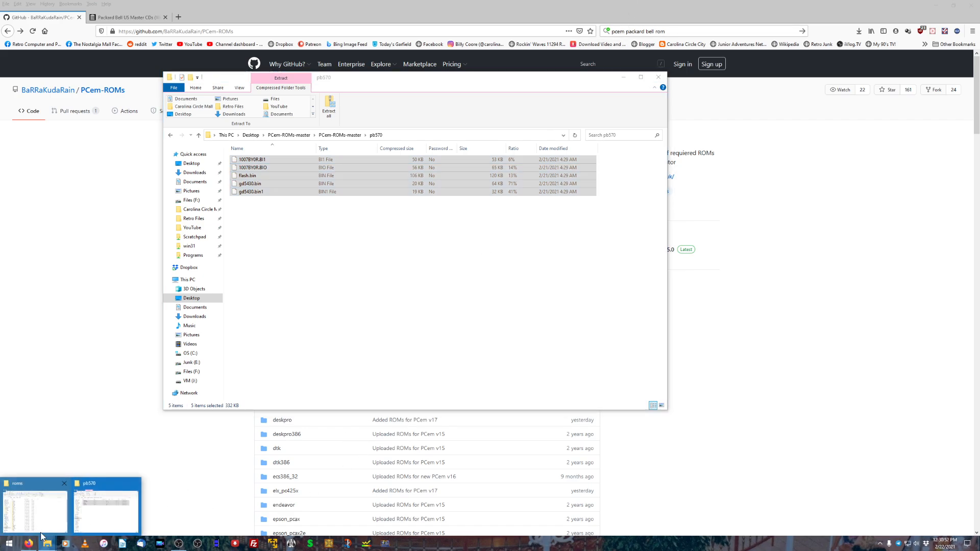
left_click(33, 502)
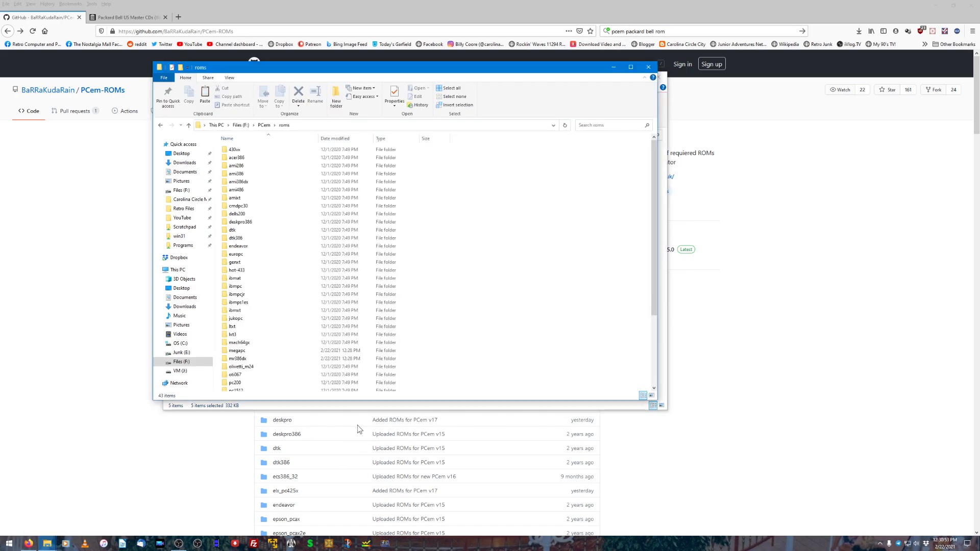
left_click(286, 205)
key("p")
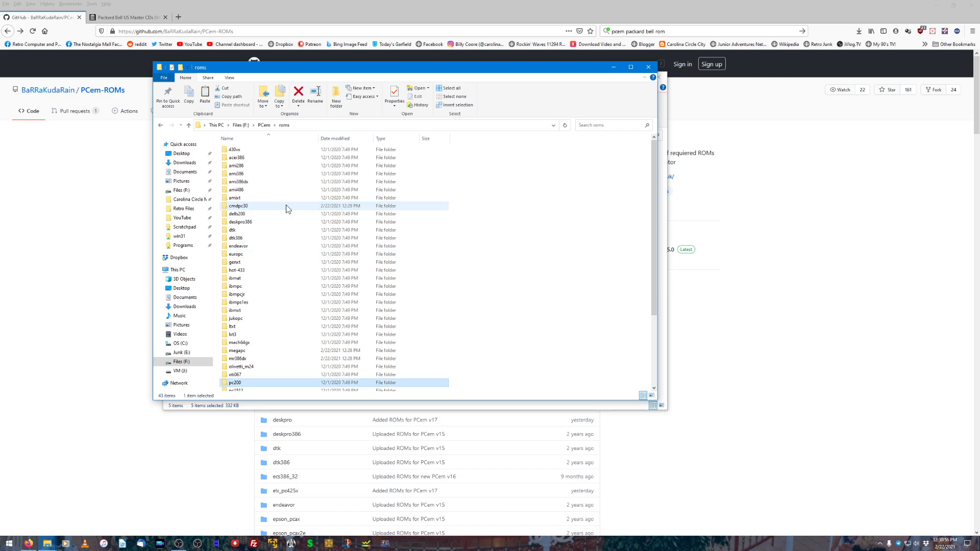
scroll(335, 362, "down", 3)
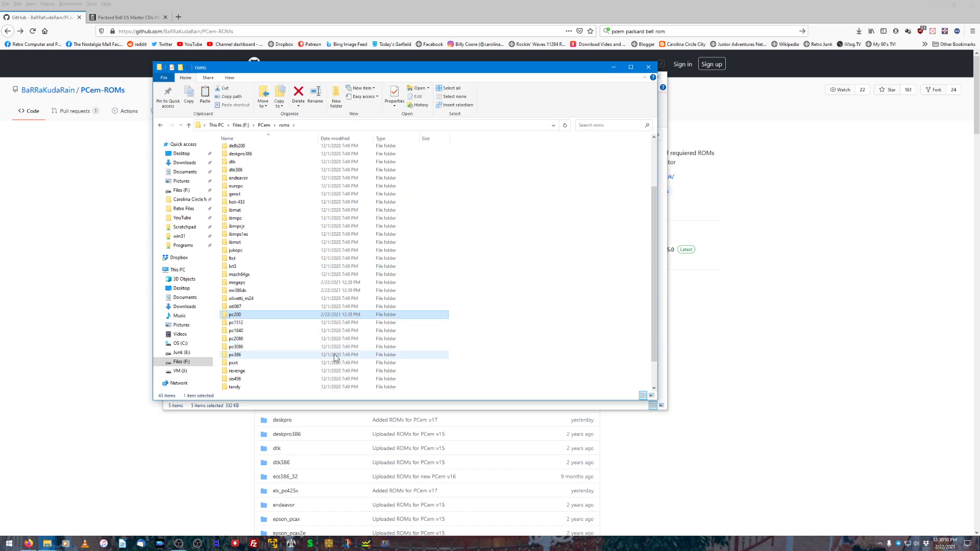
scroll(580, 363, "down", 2)
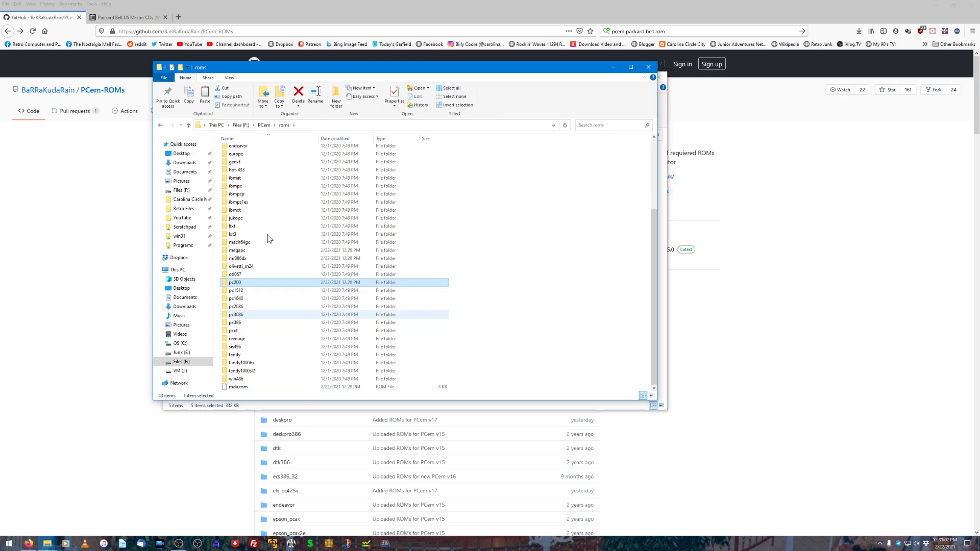
Copy the pb570 folder from the ROM archive into PCem's roms folder, and refresh the folder listing.
left_click_drag(243, 70, 568, 99)
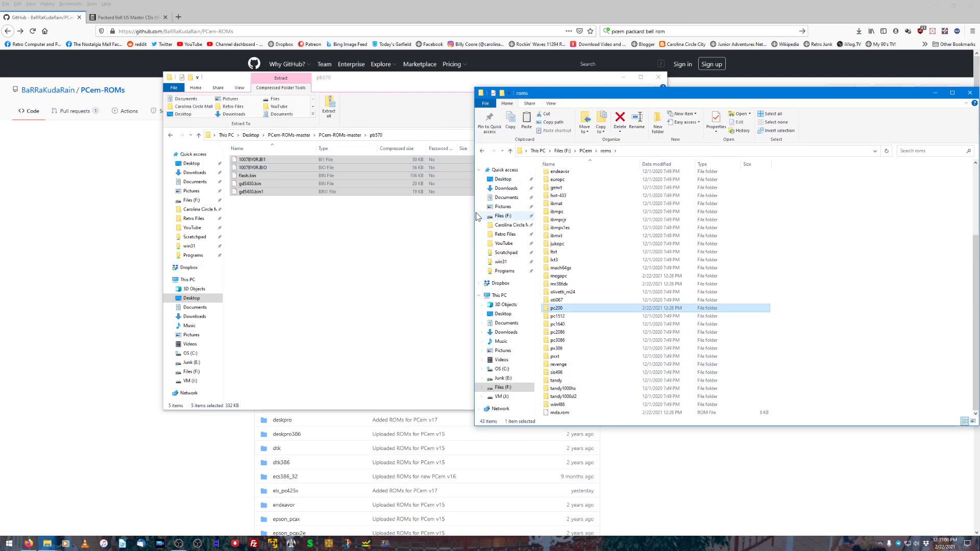
left_click(170, 136)
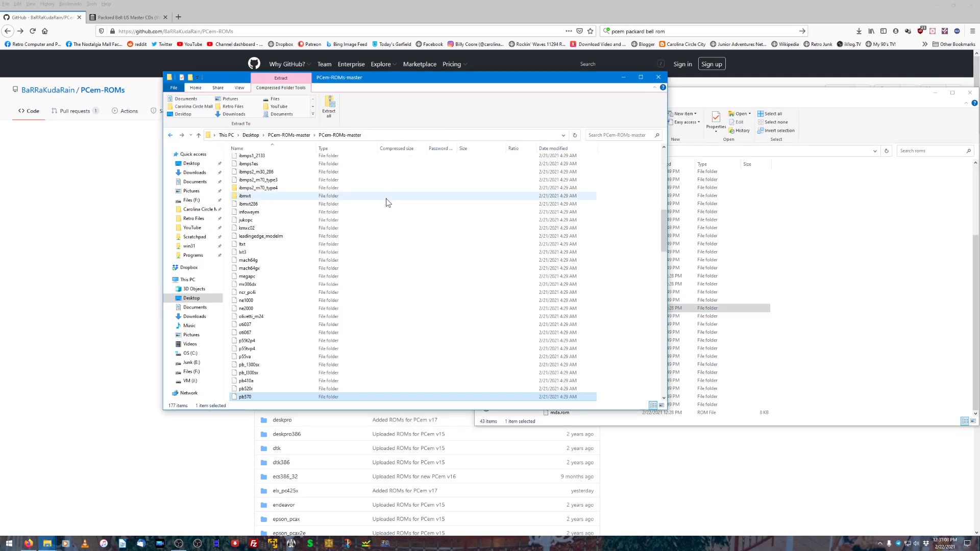
left_click_drag(245, 397, 905, 356)
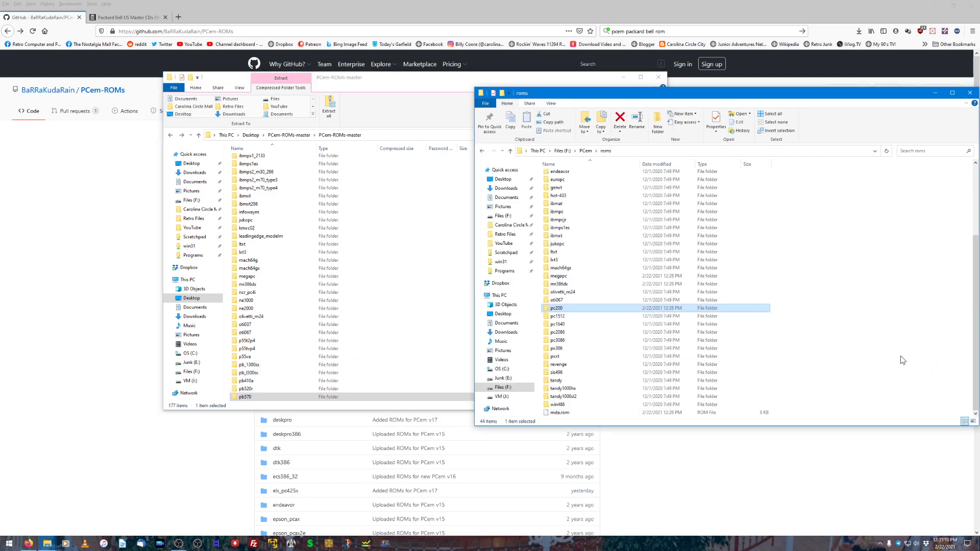
right_click(845, 317)
left_click(893, 348)
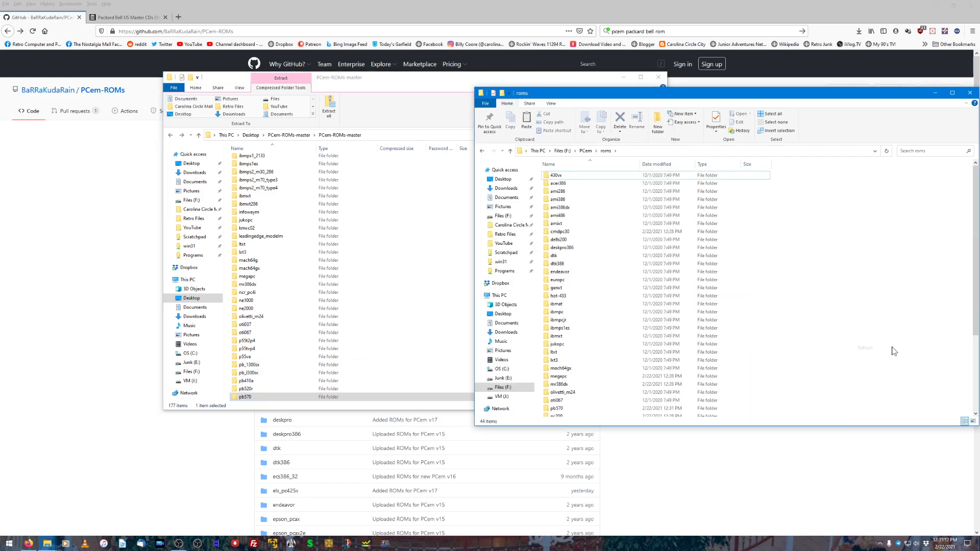
Close the ROM archive window and the PCem-ROMs GitHub page.
double_click(171, 78)
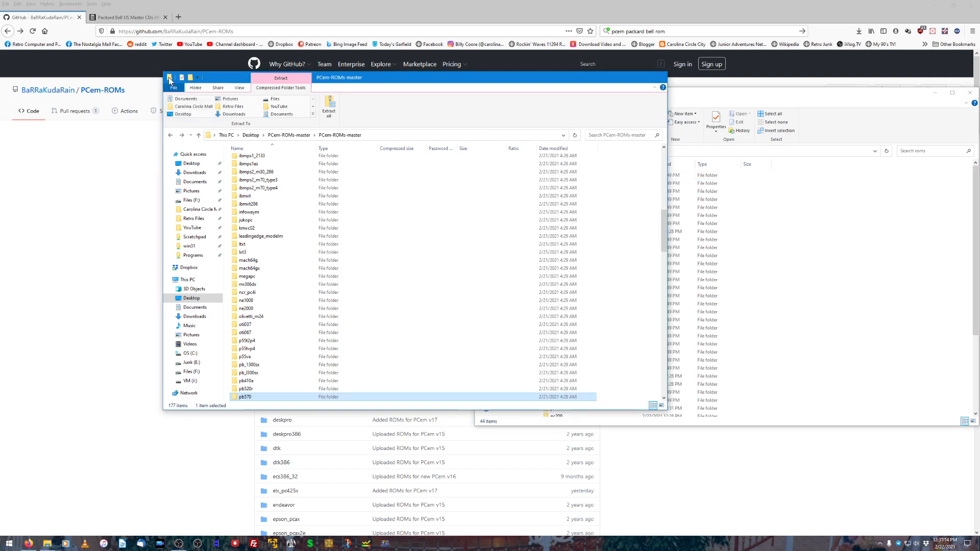
left_click_drag(549, 96, 379, 117)
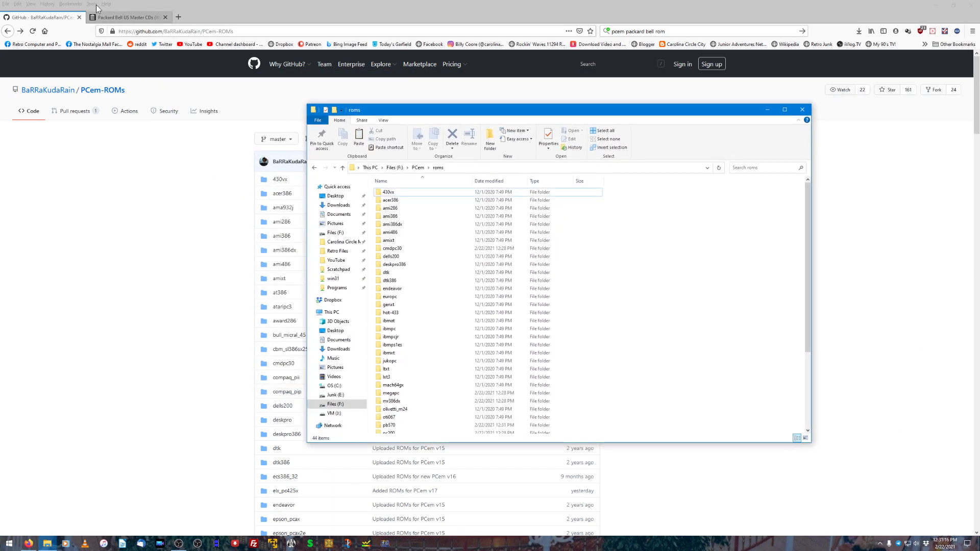
left_click(79, 18)
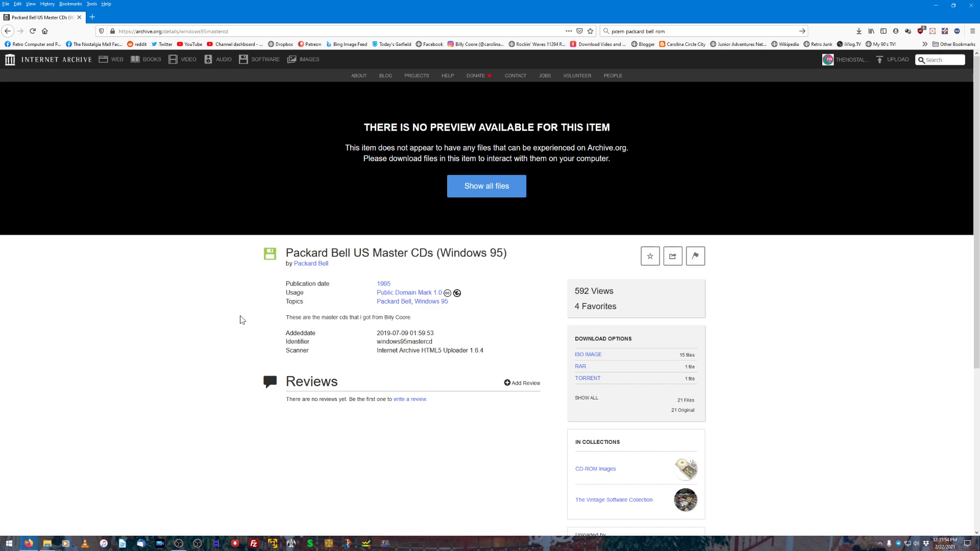
Review the Internet Archive page for the Packard Bell US Master CDs (Windows 95), and minimize the browser.
scroll(240, 320, "down", 1)
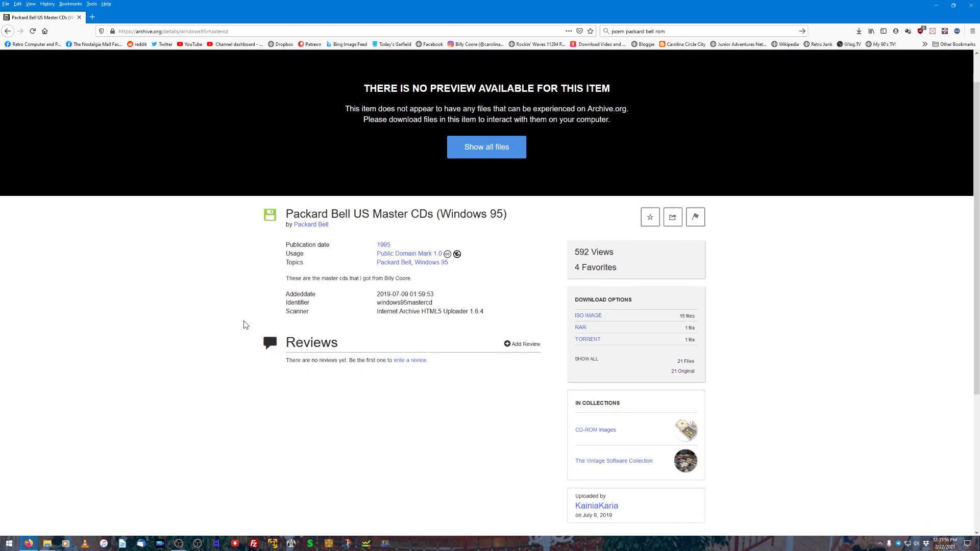
scroll(464, 332, "down", 2)
scroll(485, 335, "up", 1)
scroll(489, 336, "up", 2)
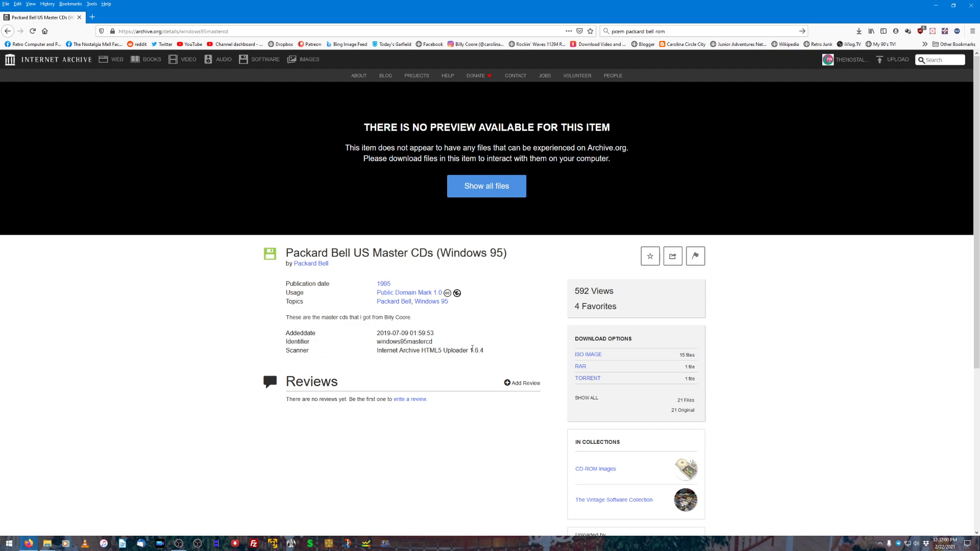
left_click(936, 5)
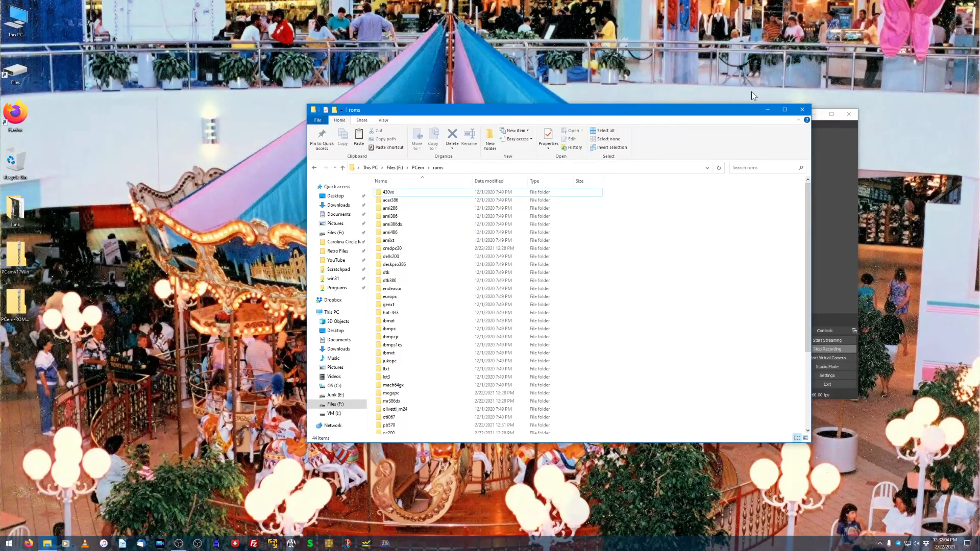
Return to the main PCem folder, launch the PCem application, and allow it to run despite the SmartScreen block.
left_click(815, 115)
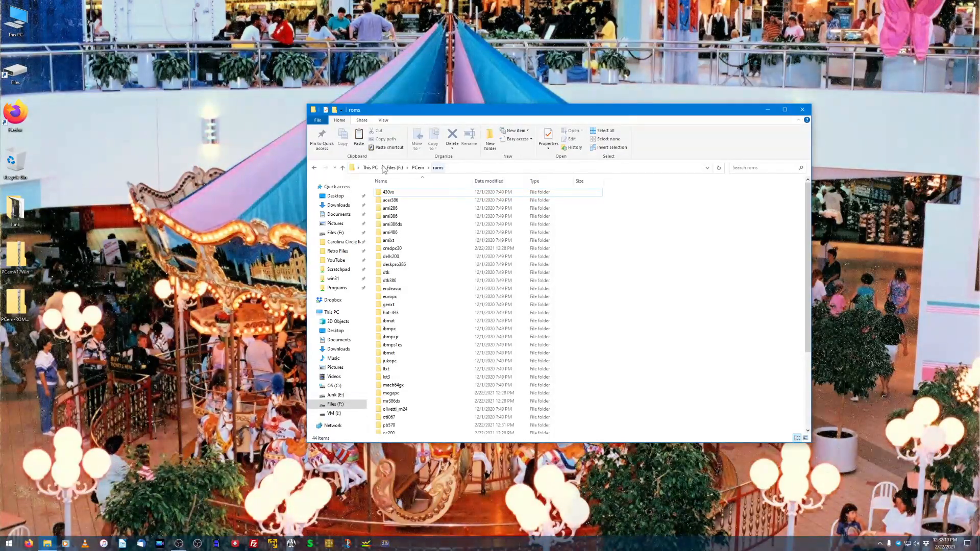
scroll(408, 235, "down", 5)
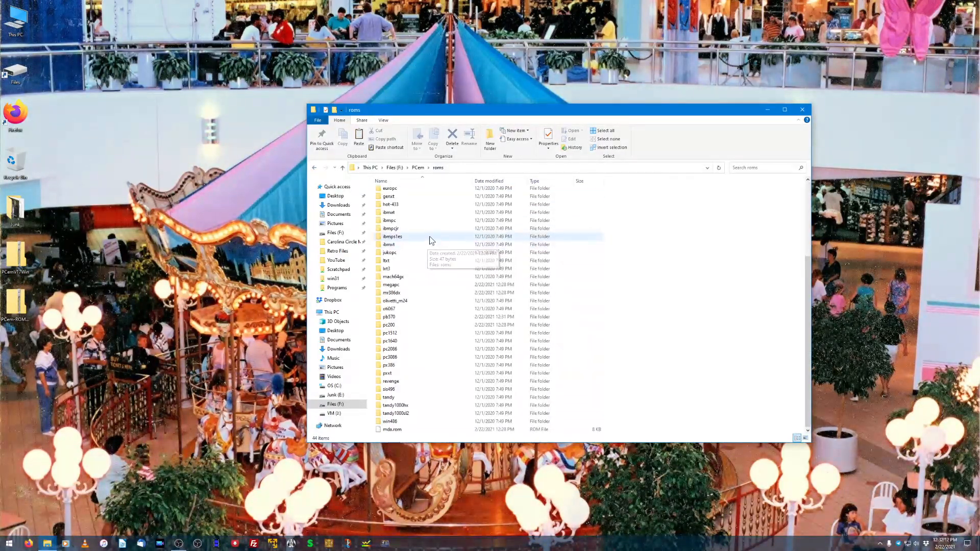
left_click(417, 169)
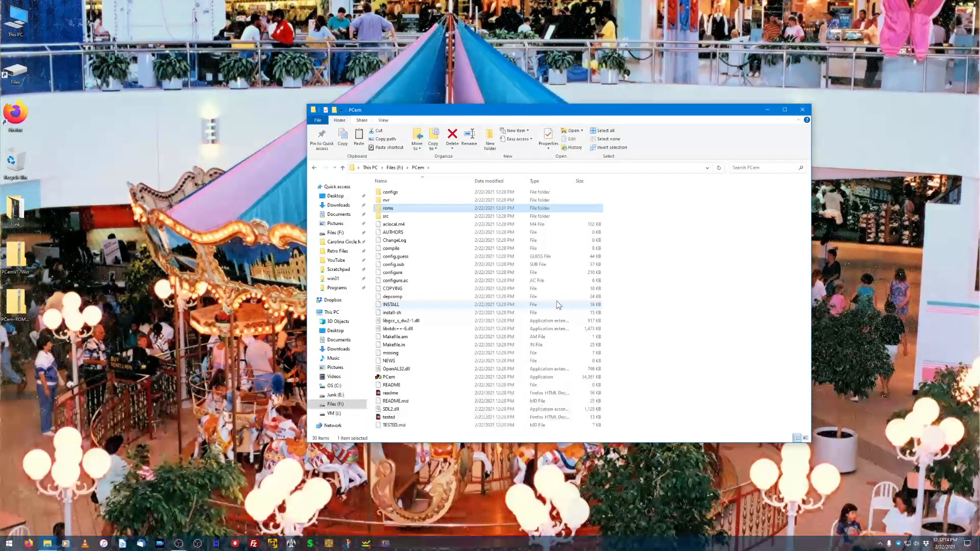
double_click(396, 377)
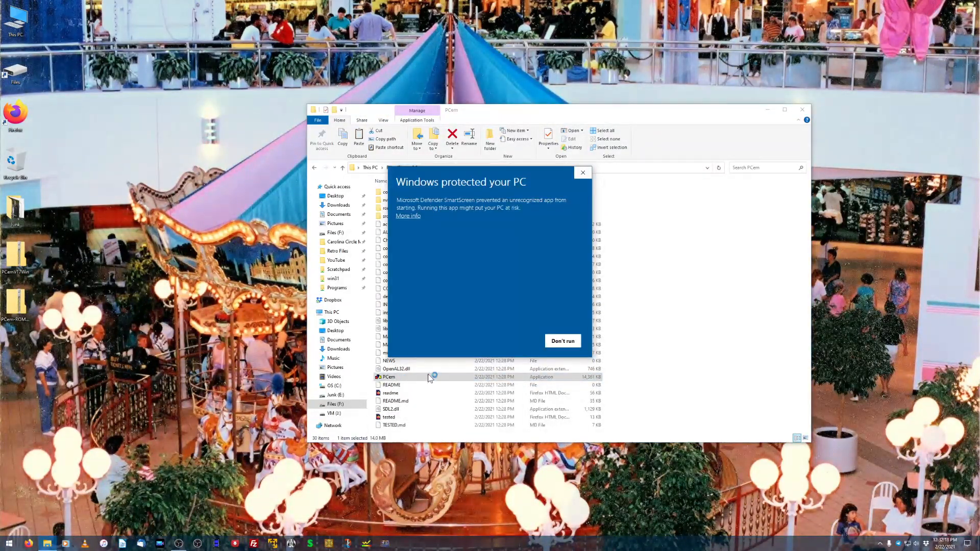
left_click(414, 217)
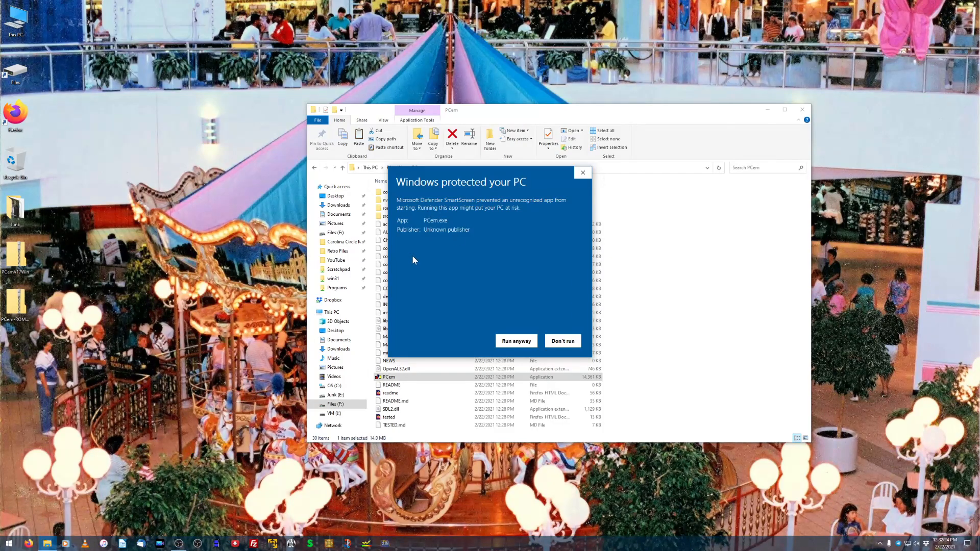
left_click(513, 344)
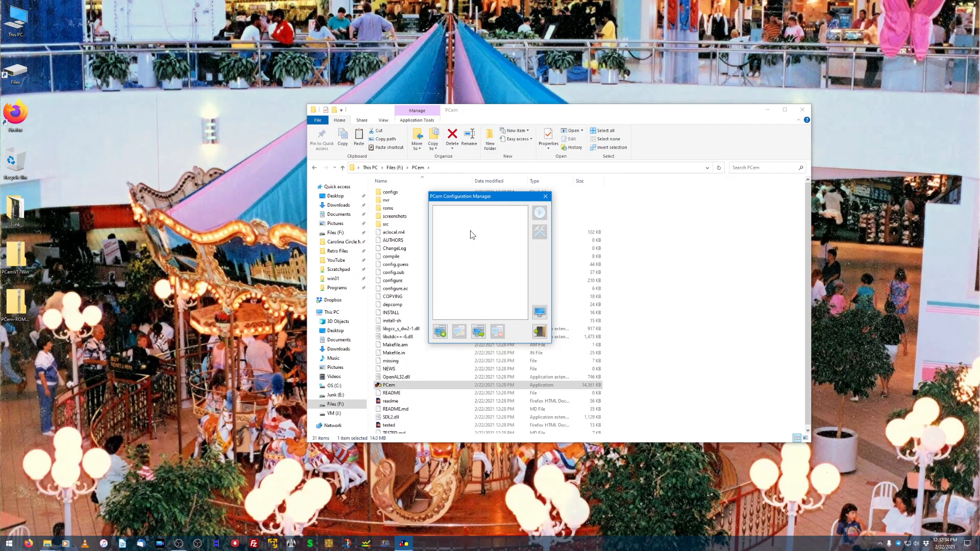
Create a new machine configuration named Packard Bell Legend 406C.
left_click(442, 333)
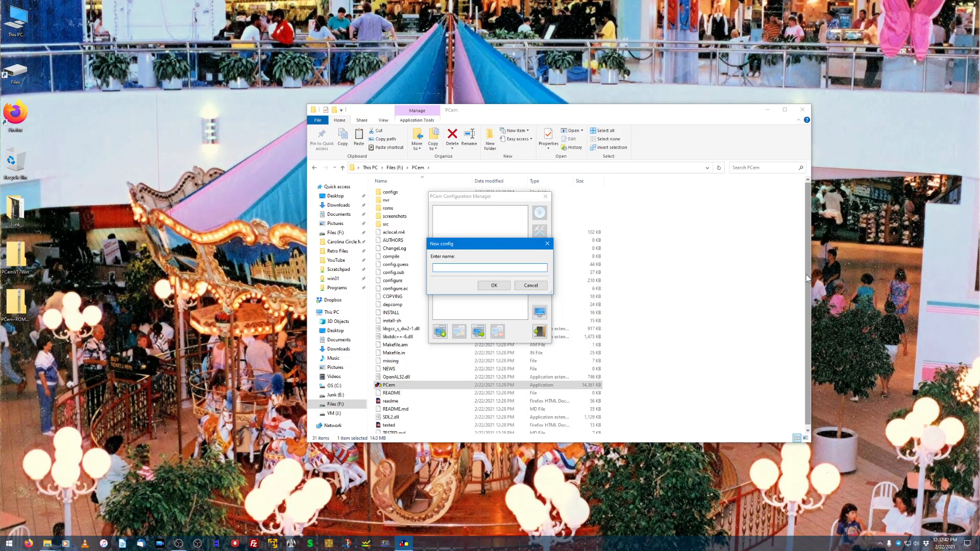
type("Packard Bell Legend 406C")
key("Return")
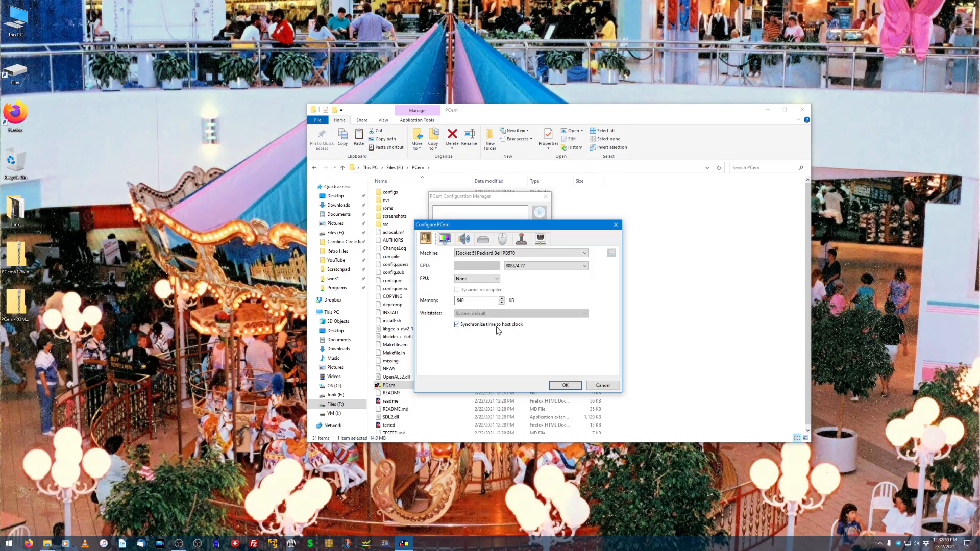
Set the configuration's machine to [Socket 5] Packard Bell PB570.
left_click(518, 253)
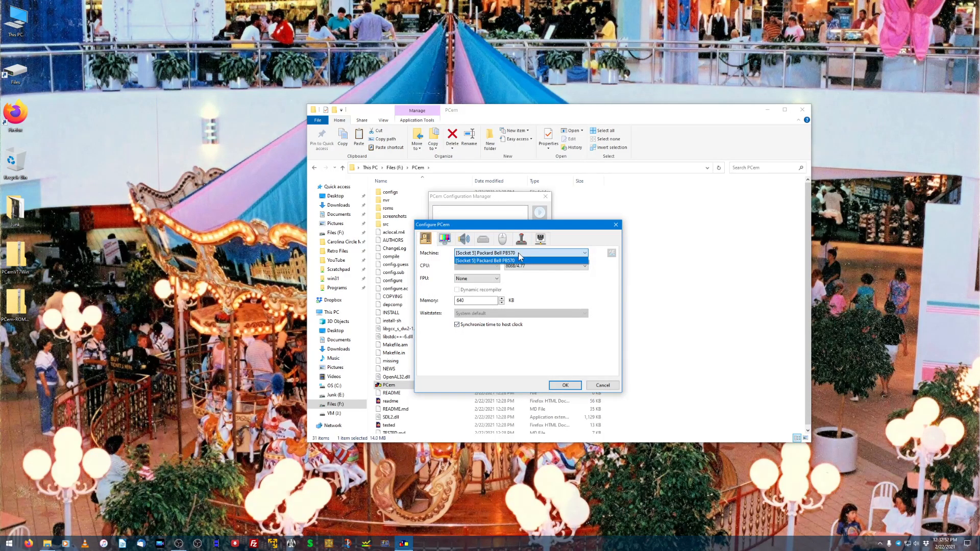
left_click(519, 254)
left_click(531, 263)
left_click(532, 264)
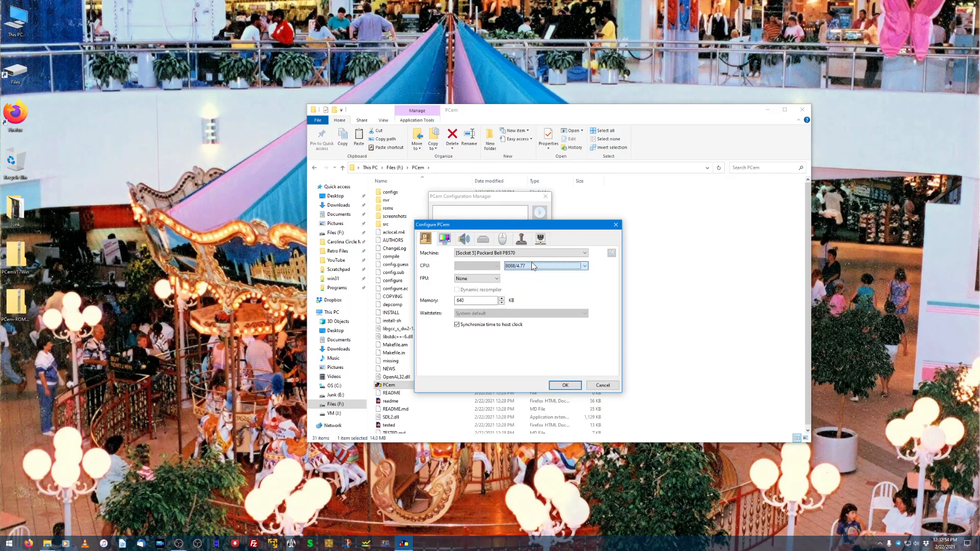
left_click(491, 254)
left_click(489, 261)
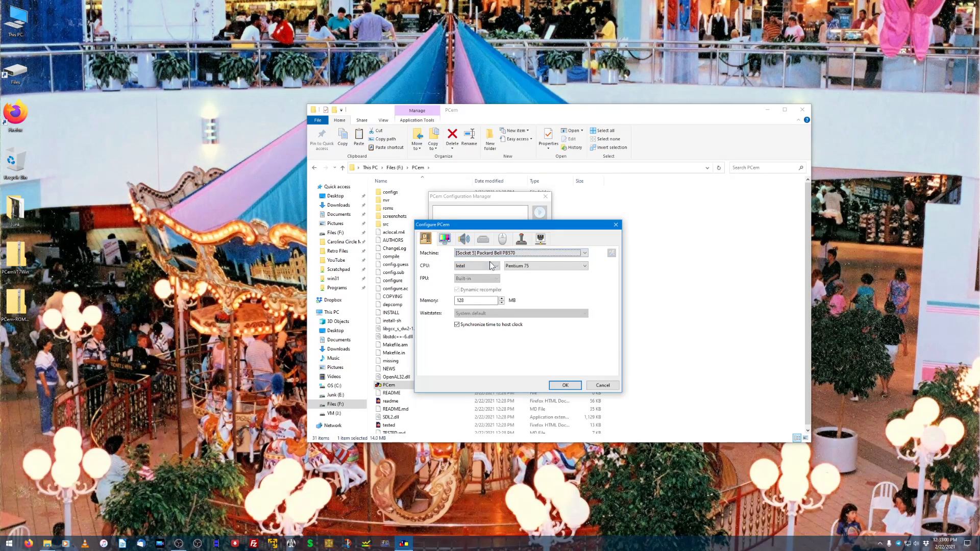
Choose the Intel Pentium 75 as the CPU and set the memory to 16 MB.
left_click(502, 255)
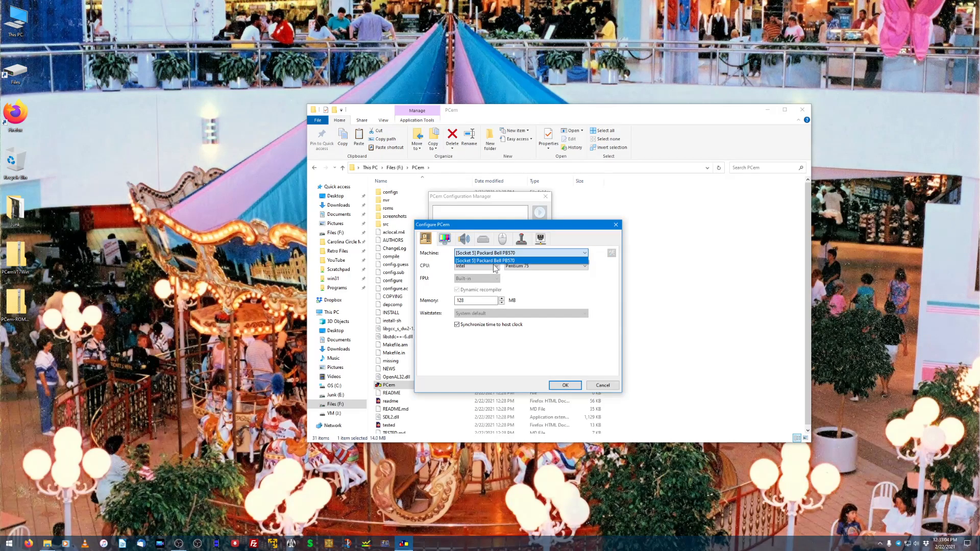
left_click(438, 268)
left_click(465, 267)
left_click(477, 269)
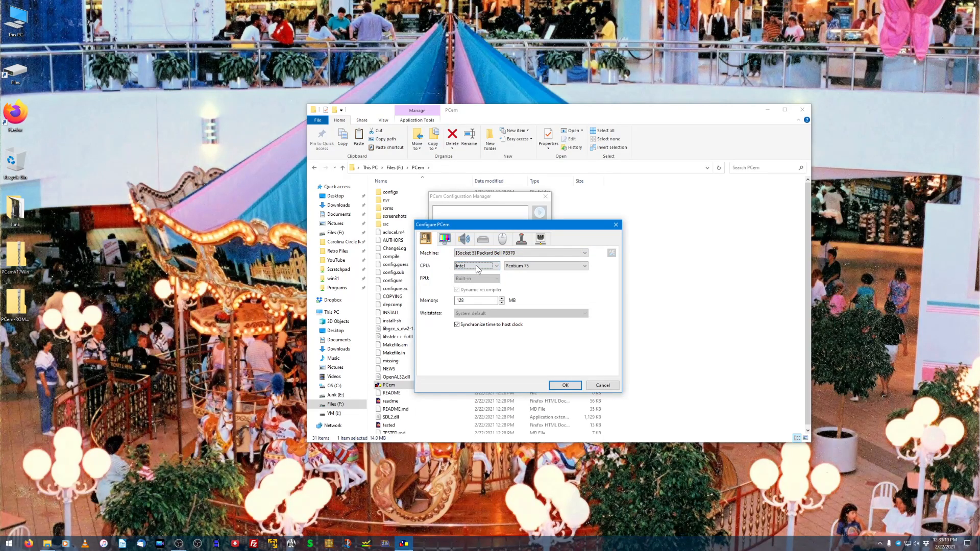
left_click(534, 268)
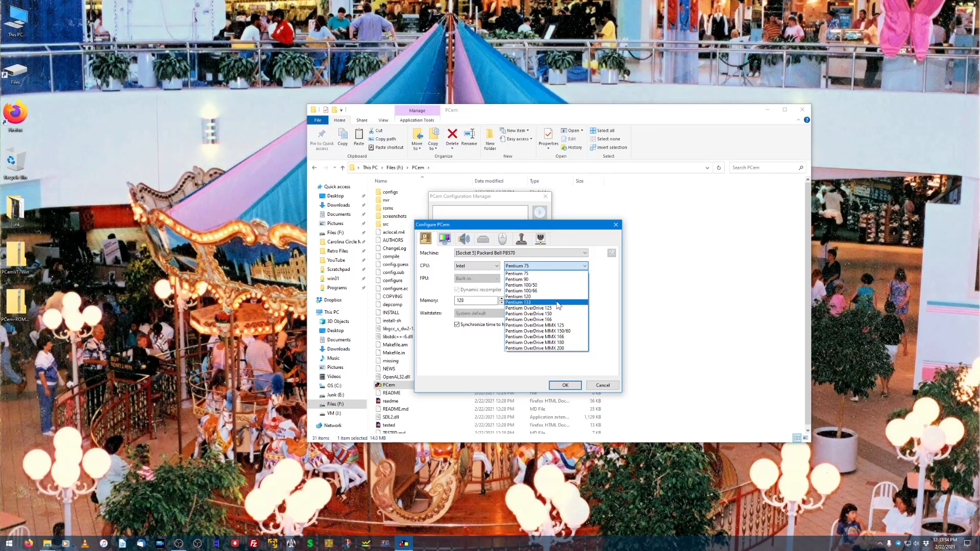
left_click(540, 274)
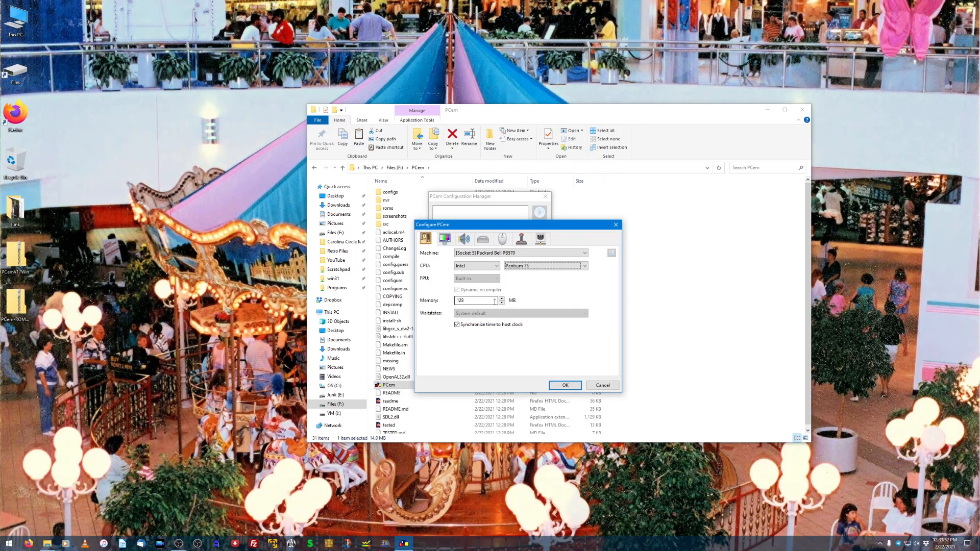
double_click(487, 302)
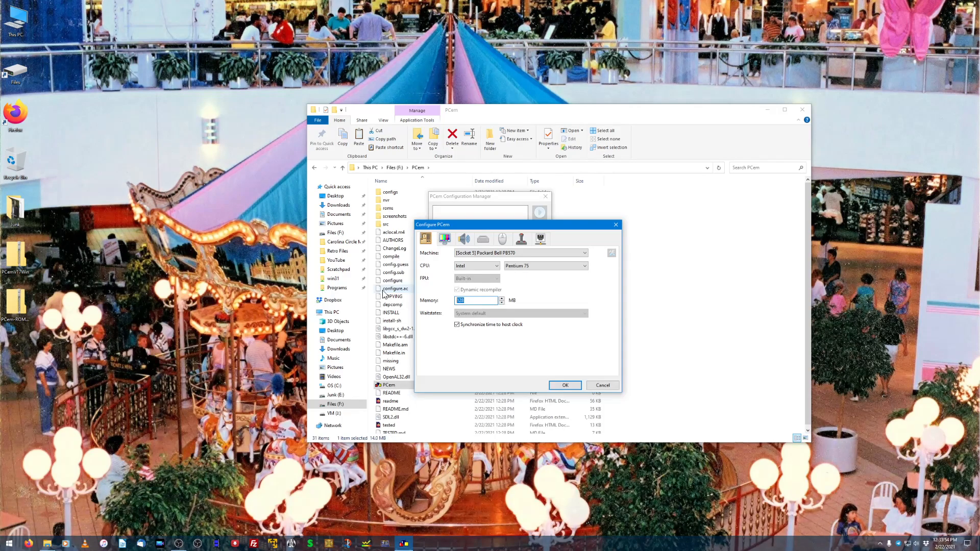
type("16")
Check the video settings, keeping the built-in video, and set the sound device to Aztech Sound Galaxy Pro 16 AB (Washington).
left_click(445, 239)
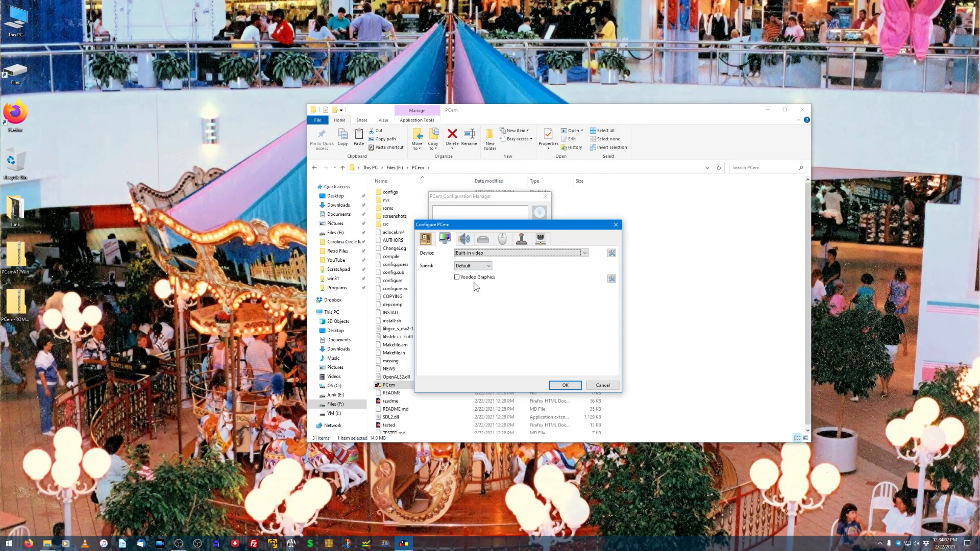
left_click(463, 239)
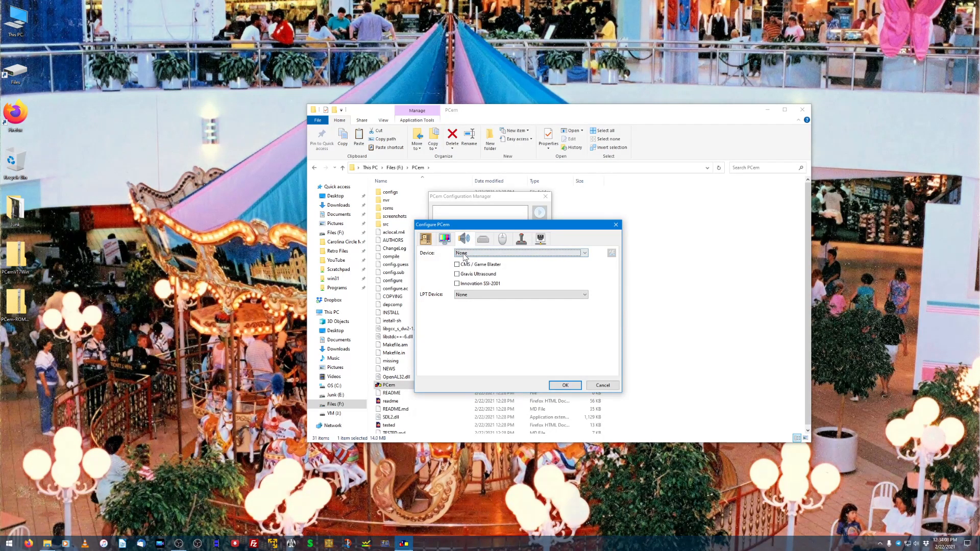
left_click(465, 254)
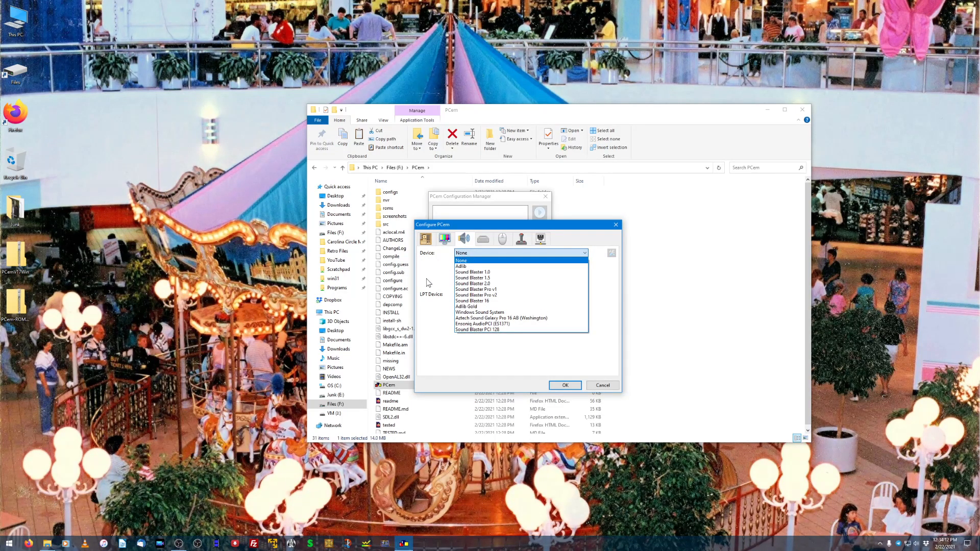
left_click(500, 318)
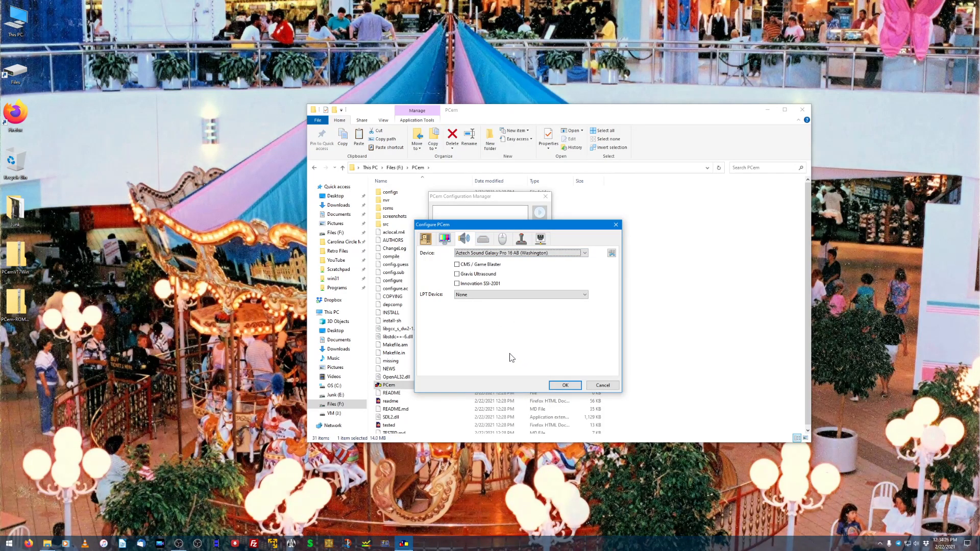
Set the first floppy drive to 3.5" 1.44M and the second floppy drive to None.
left_click(483, 241)
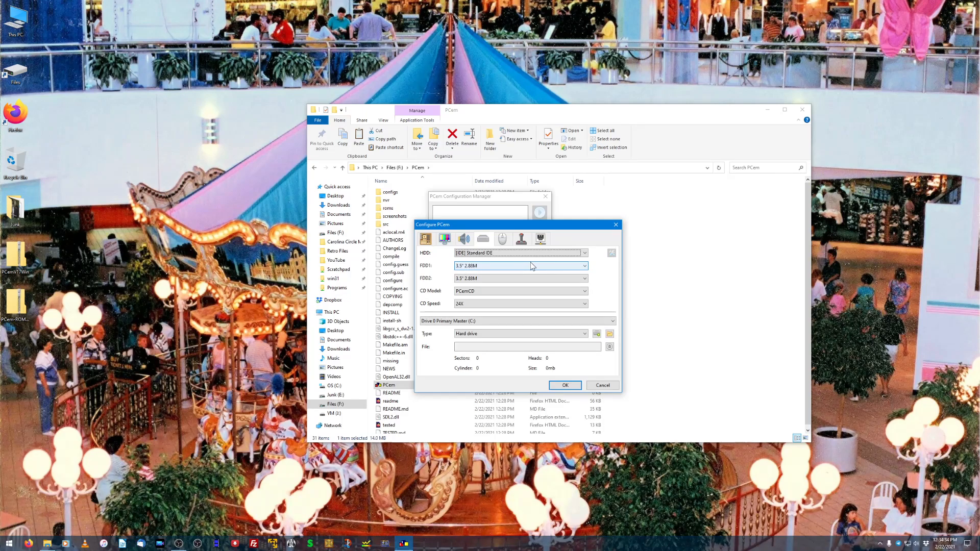
left_click(458, 266)
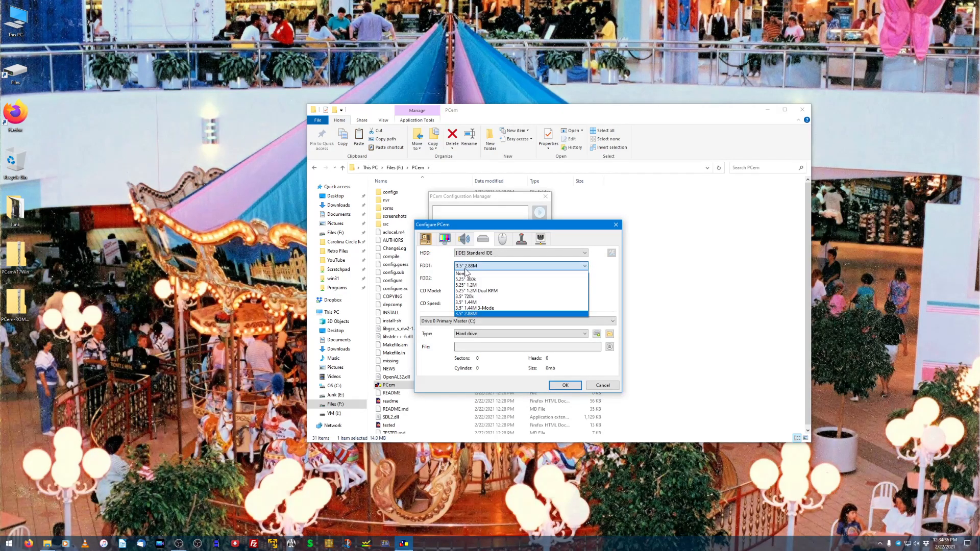
left_click(485, 302)
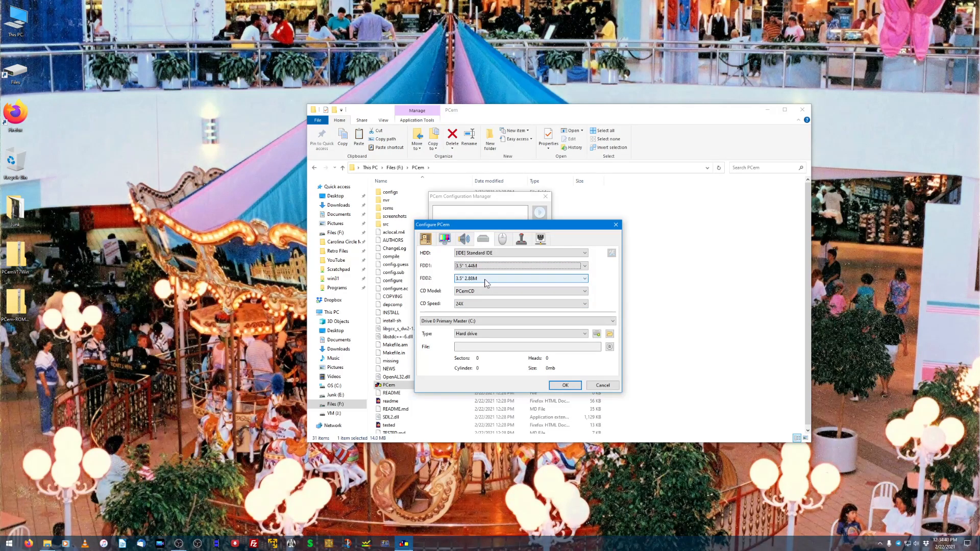
left_click(485, 279)
left_click(513, 287)
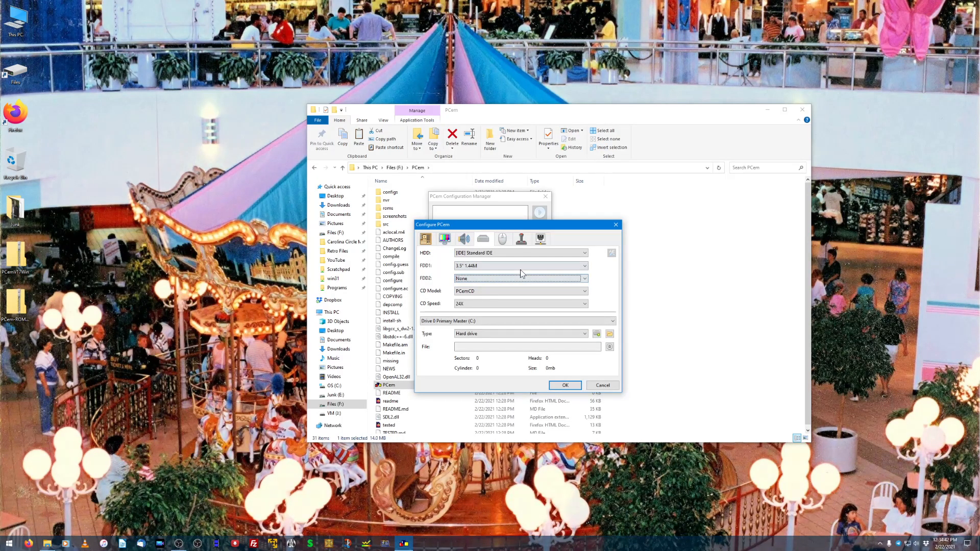
Review the CD drive model and speed options, keeping PCemCD and 24X.
left_click(493, 291)
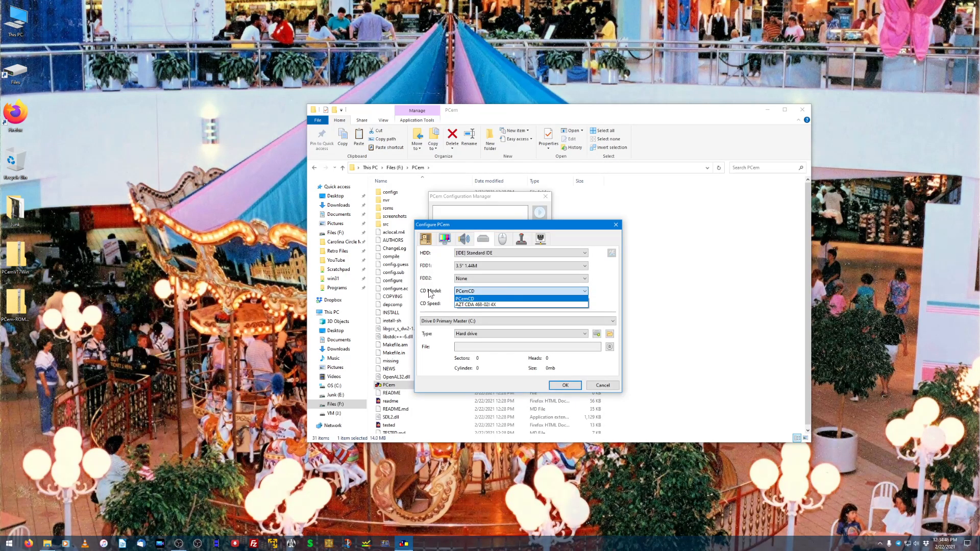
left_click(495, 299)
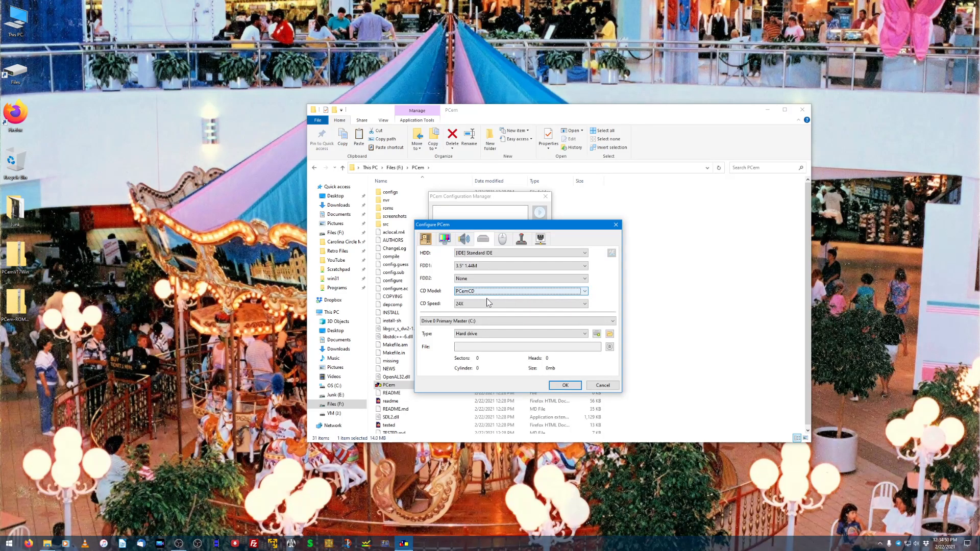
left_click(486, 303)
left_click(485, 305)
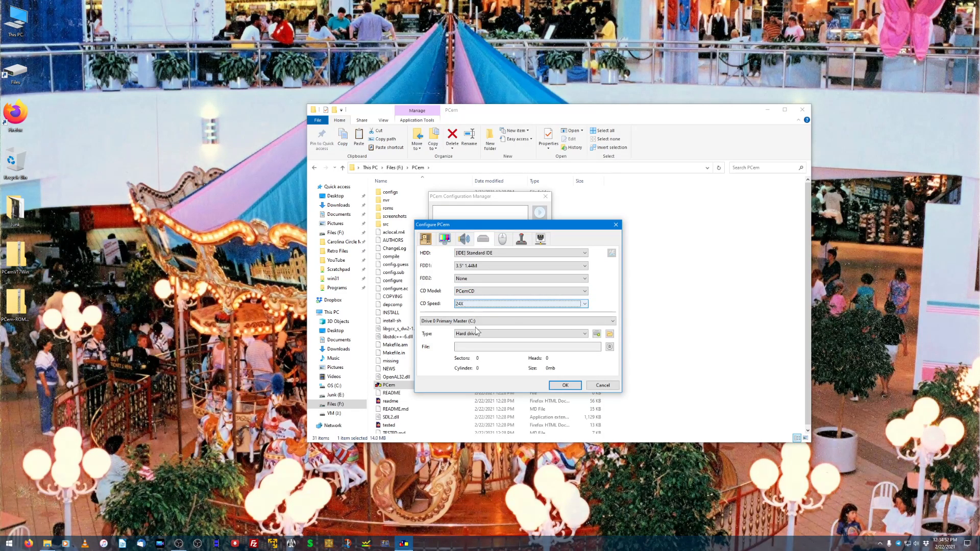
Start a new raw hard disc image for the primary master drive and set its size to 850 MB.
left_click(597, 334)
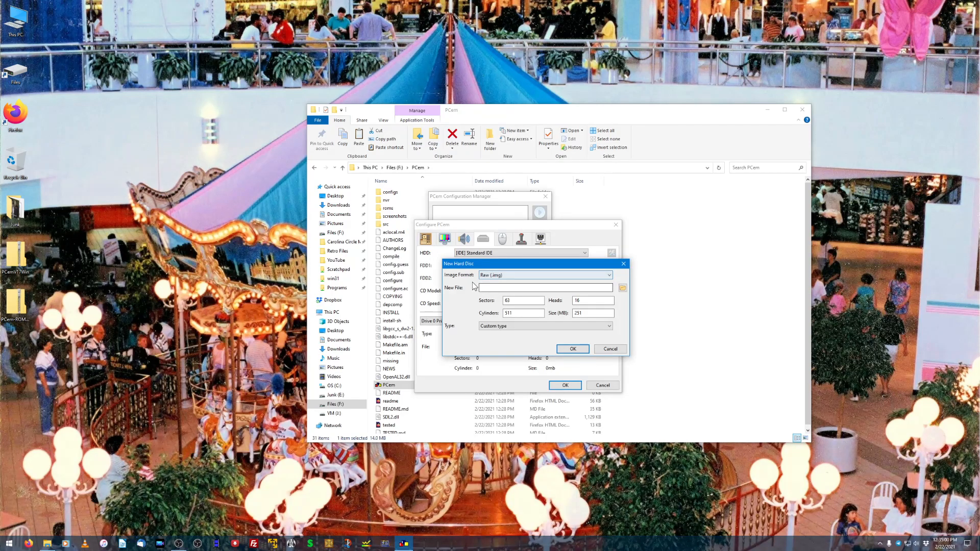
left_click(513, 287)
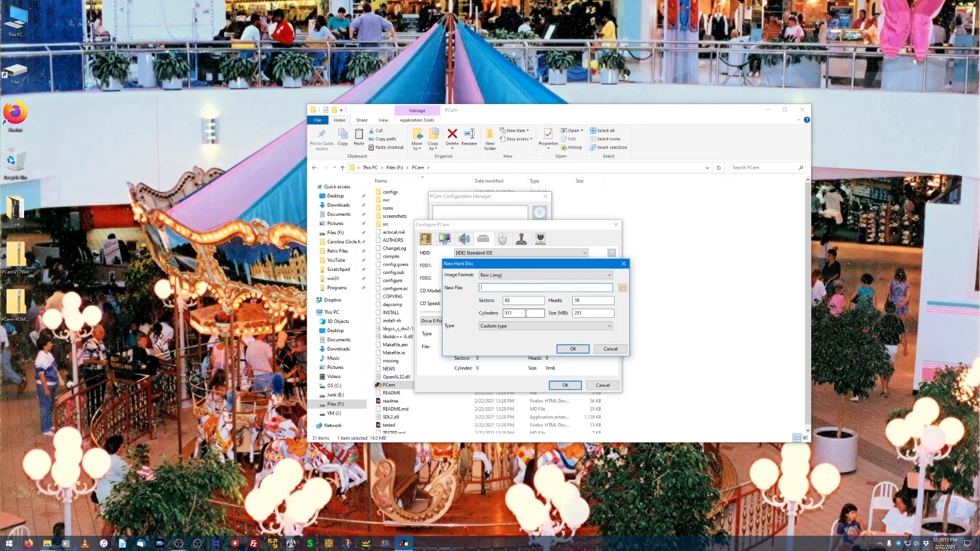
left_click_drag(602, 310, 564, 315)
type("850")
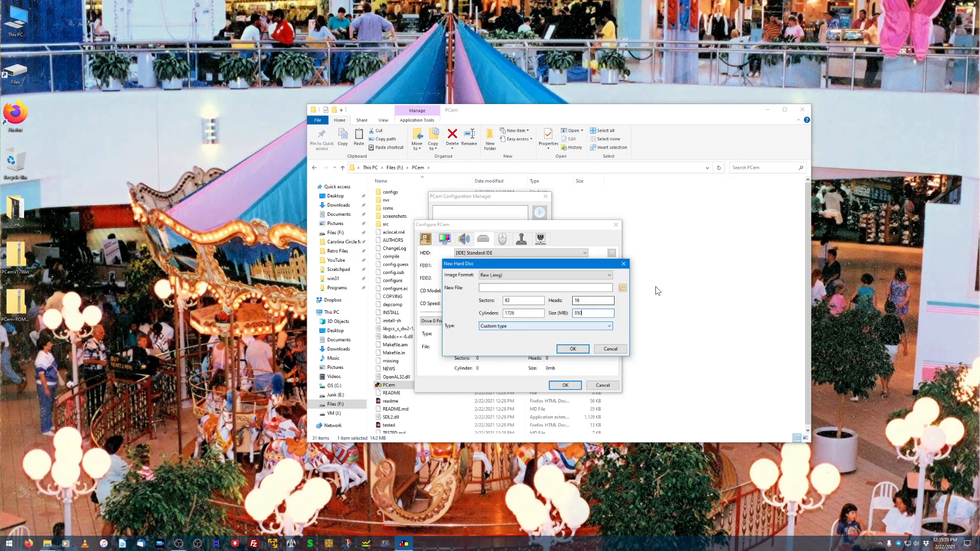
Browse to the PCem folder on drive F: for the new image's location, create a subfolder named hdd there and open it.
left_click(623, 288)
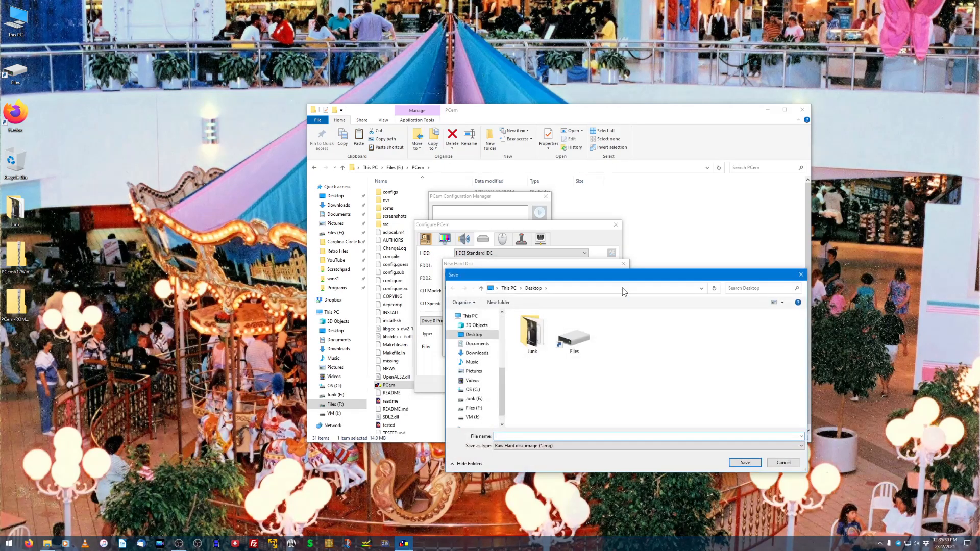
double_click(575, 337)
left_click(576, 336)
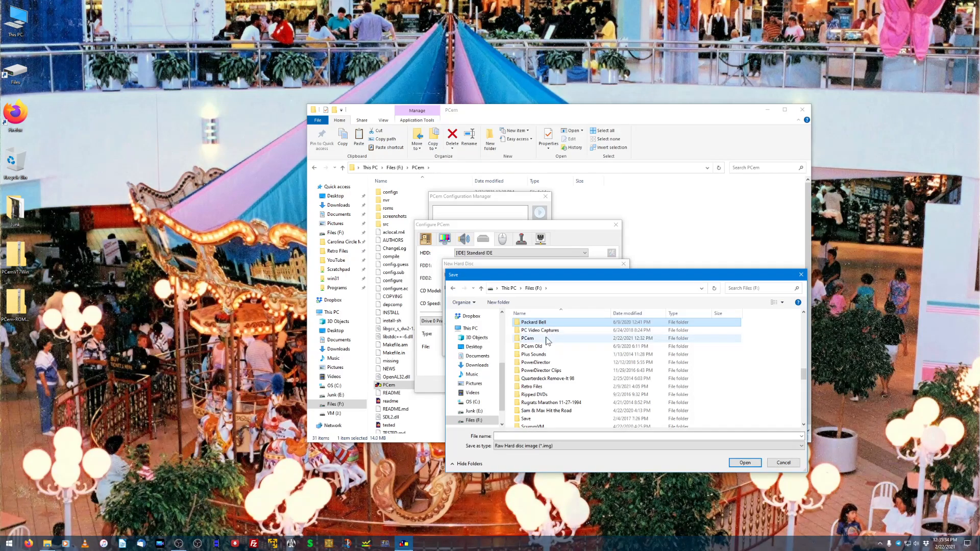
double_click(546, 338)
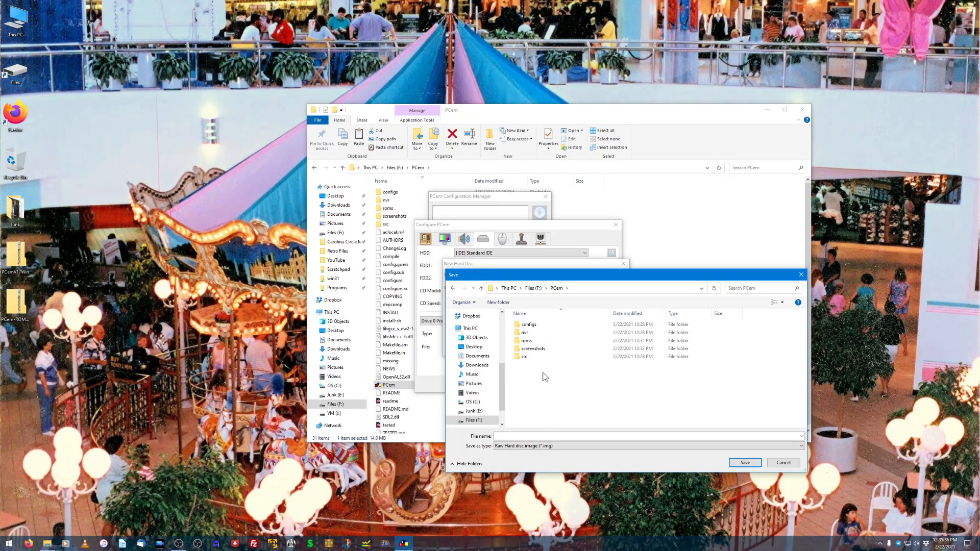
left_click(498, 302)
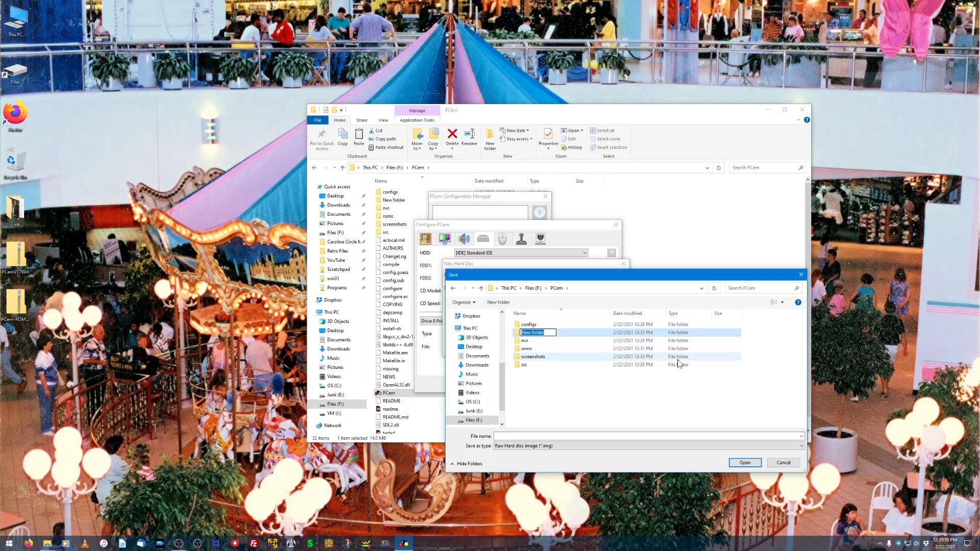
type("hdd")
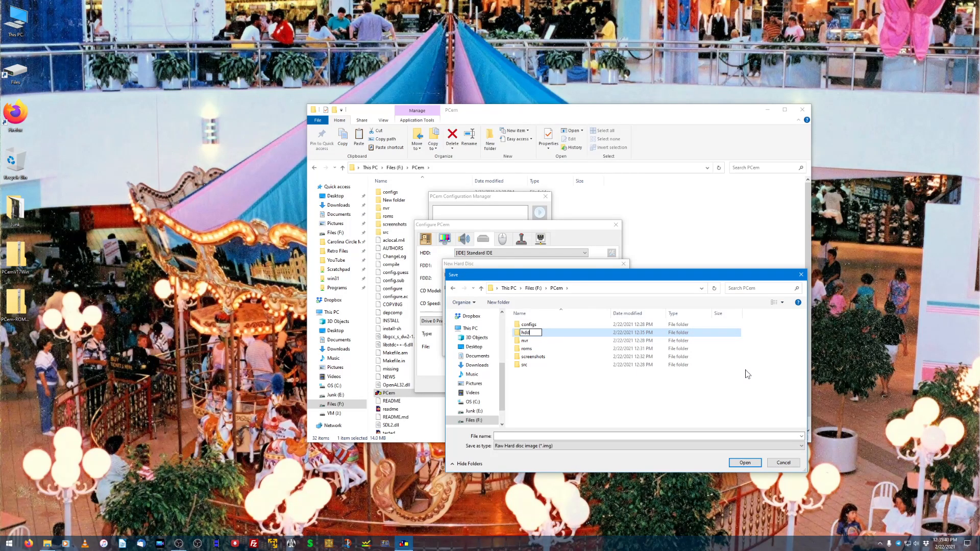
key("Return")
key("Return")
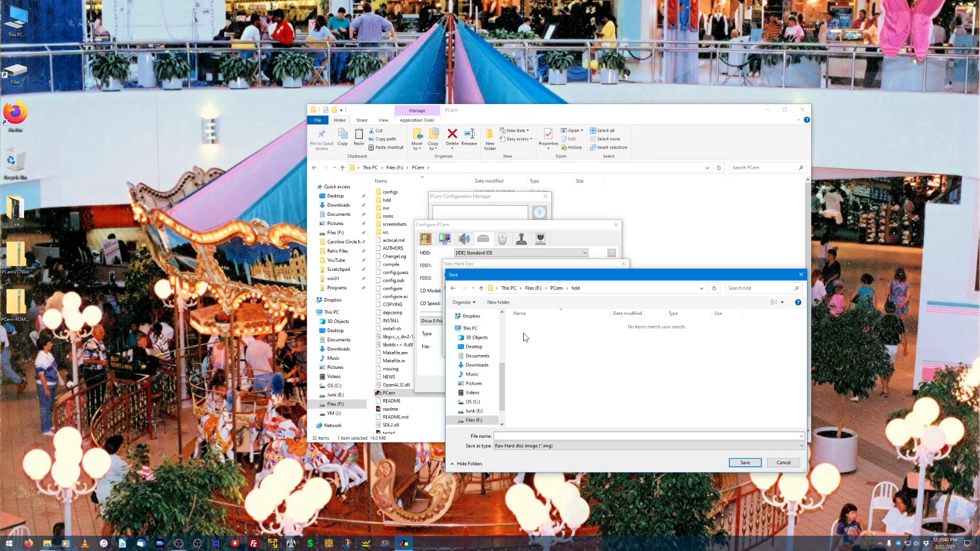
Name the hard disc image 406CD and create the drive, dismissing the notice about partitioning and formatting.
left_click(513, 433)
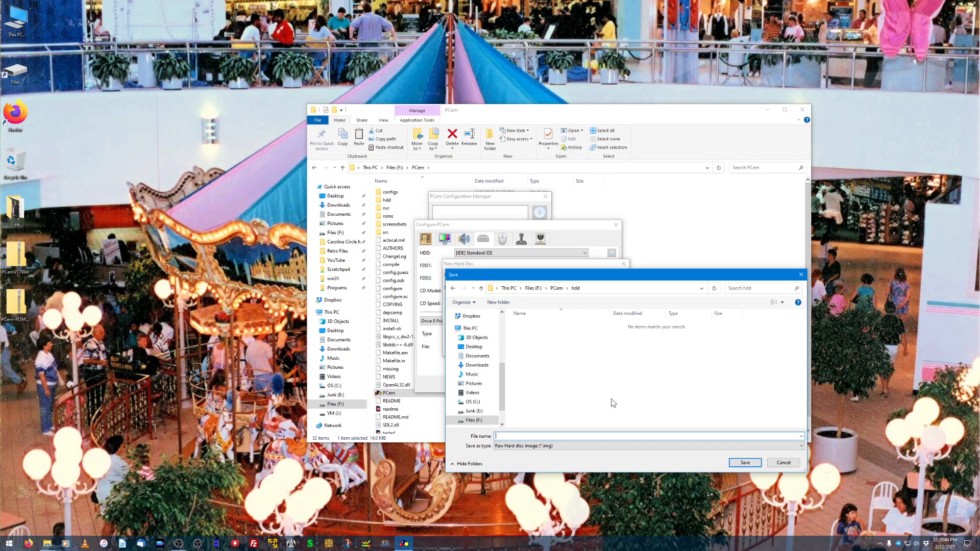
type("406CD")
key("Return")
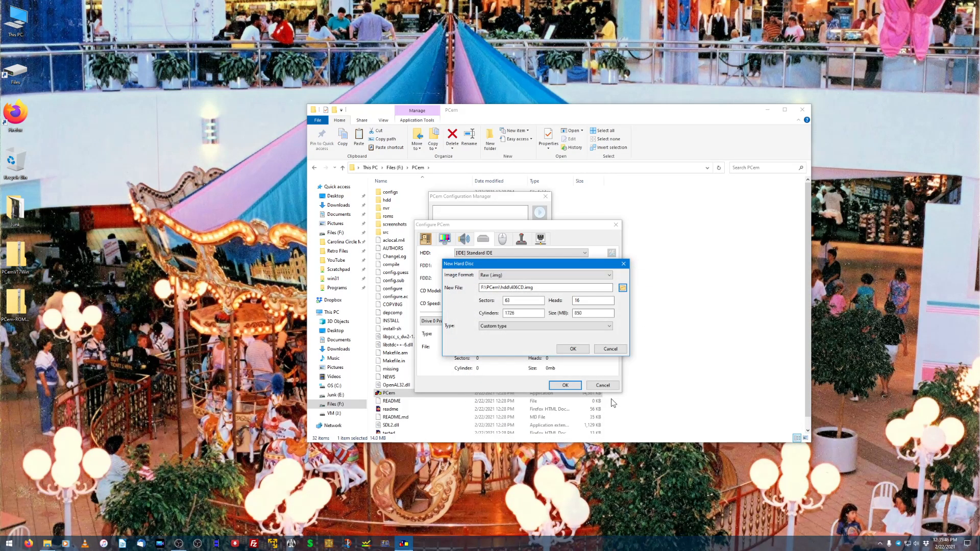
left_click(573, 348)
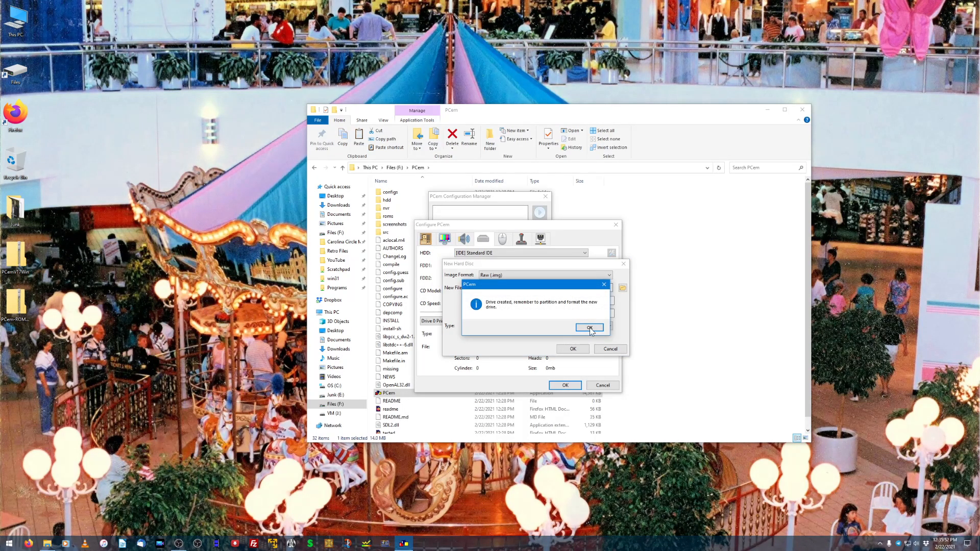
left_click(587, 330)
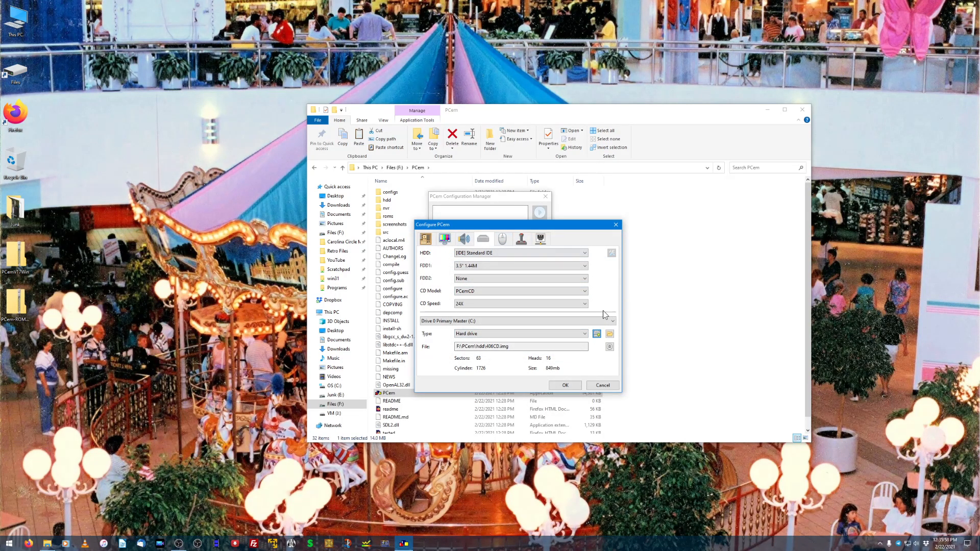
Set the machine's mouse type to 2-button mouse (PS/2).
left_click(501, 243)
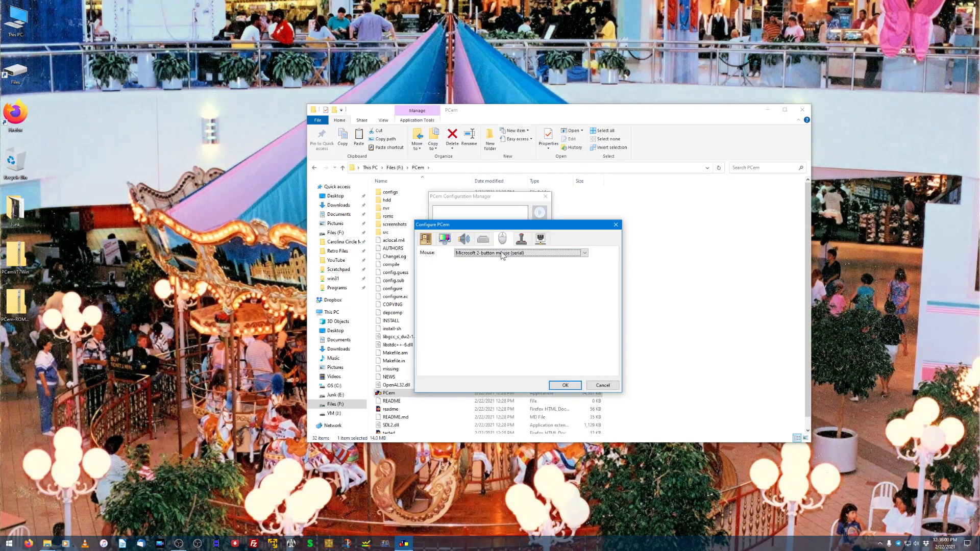
left_click(503, 253)
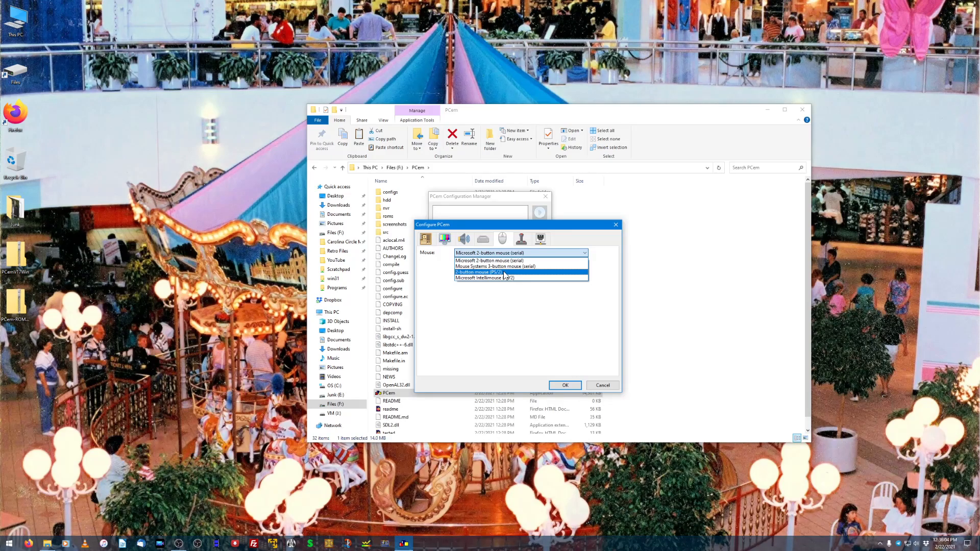
left_click(505, 273)
Review the joystick, network card and machine settings without changing them, and save the machine configuration.
left_click(526, 242)
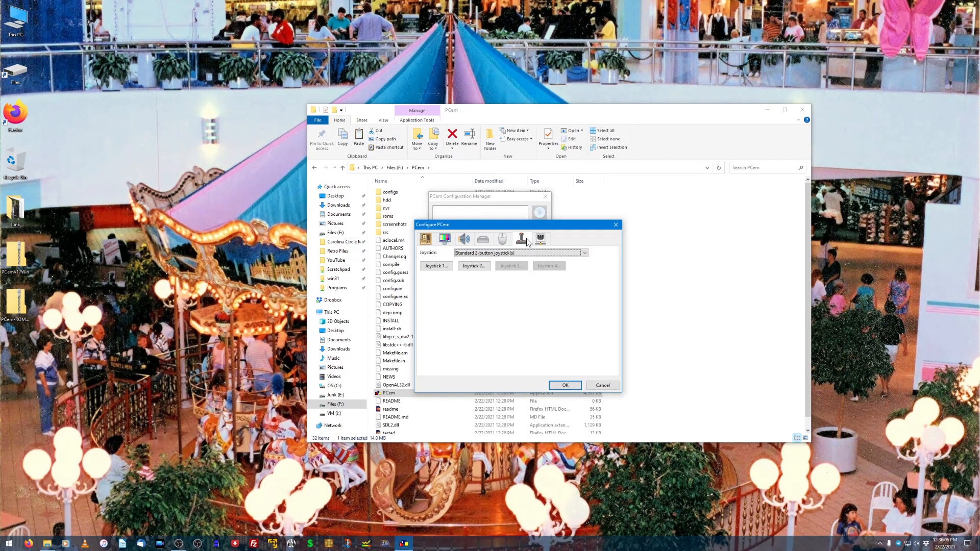
left_click(541, 239)
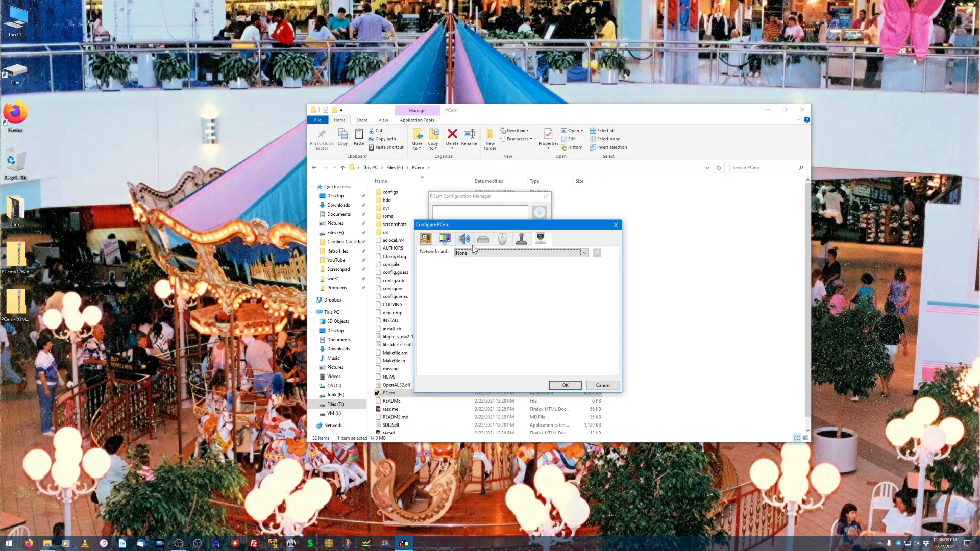
left_click(426, 240)
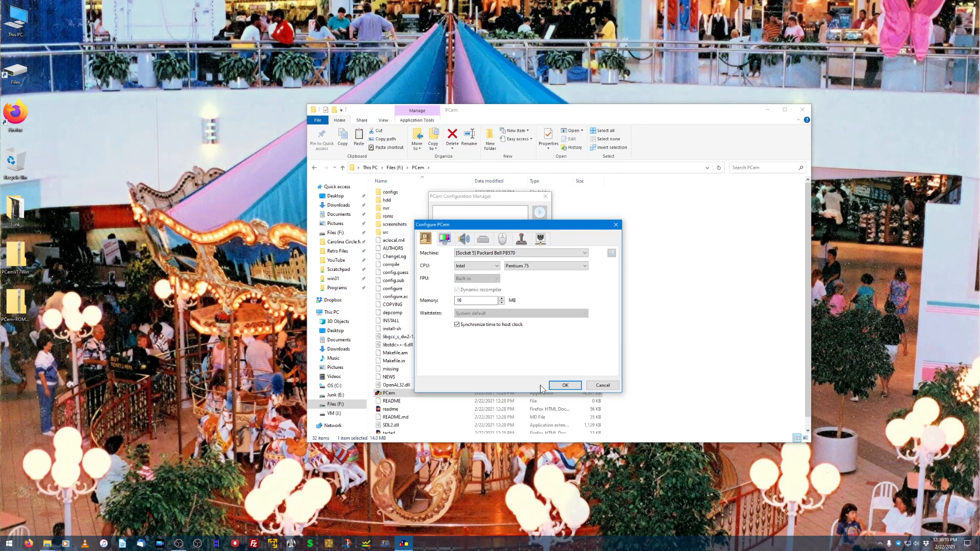
left_click(566, 386)
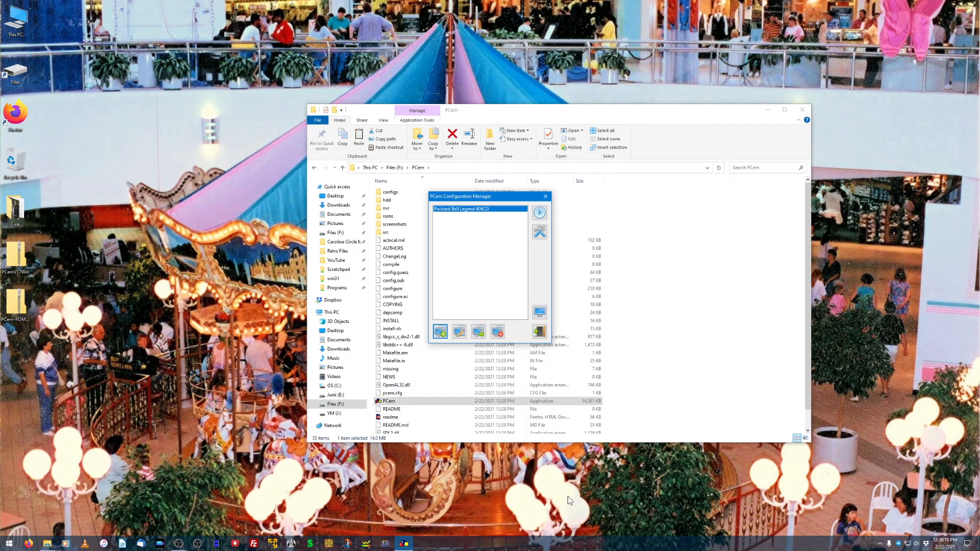
left_click(179, 543)
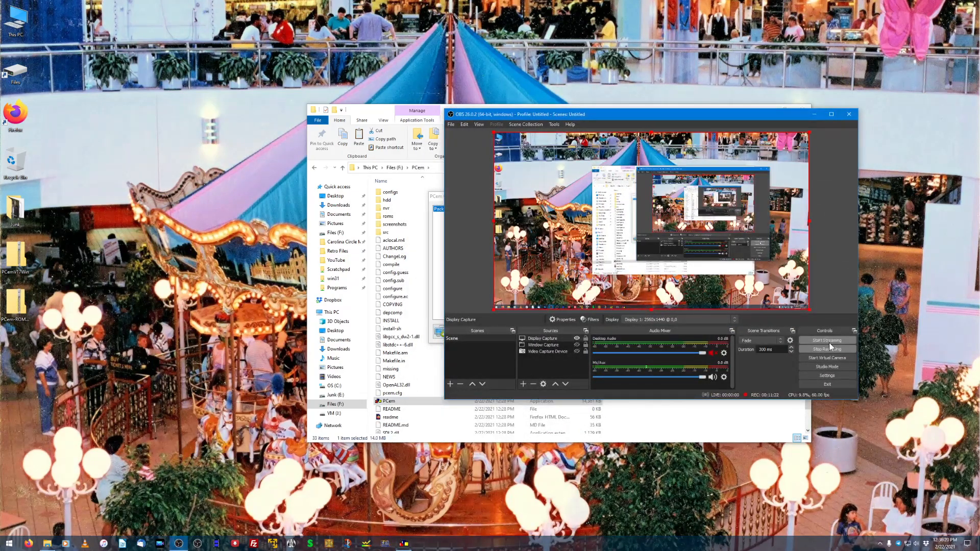
left_click(829, 350)
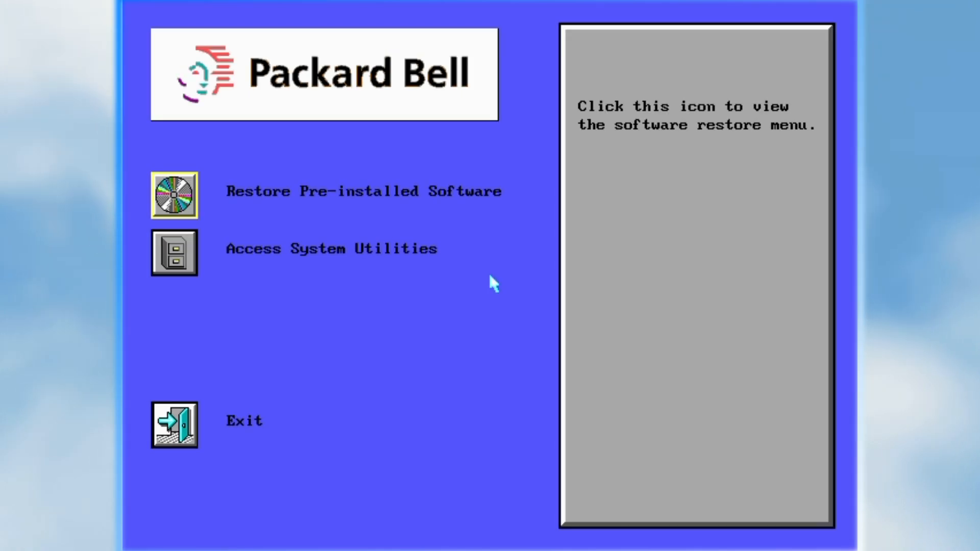
Exit the Packard Bell restore menu to the DOS prompt and run fdisk from drive A:.
left_click(174, 425)
left_click(175, 425)
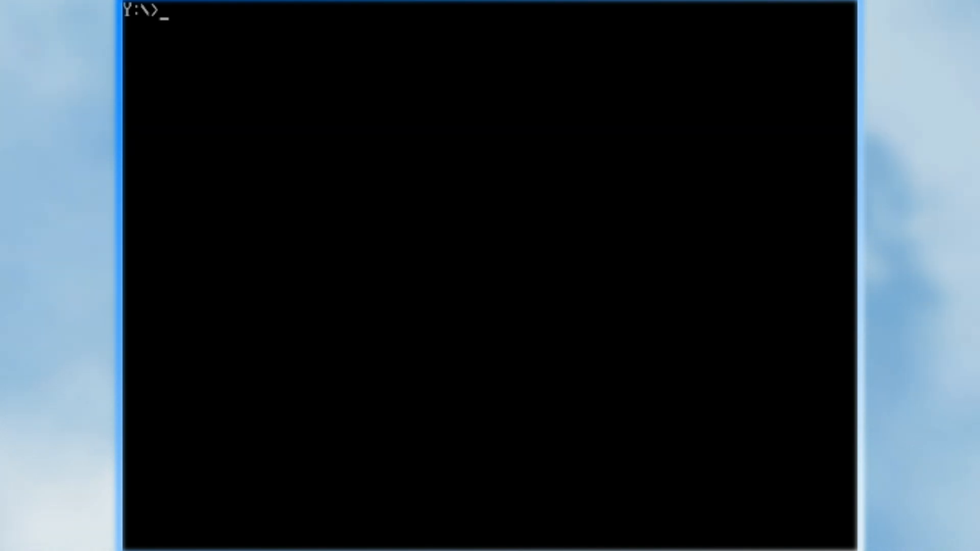
type("a:")
key("Return")
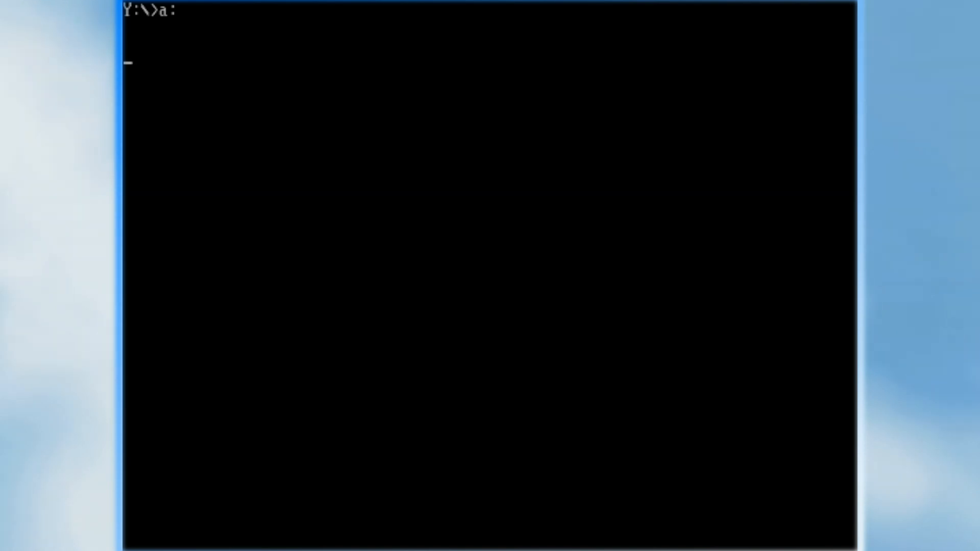
type("fdisk")
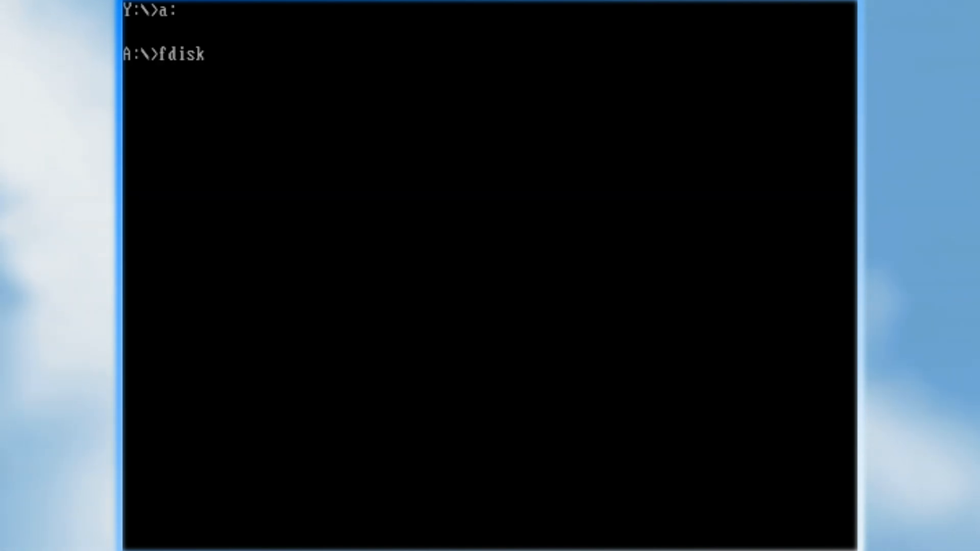
key("Return")
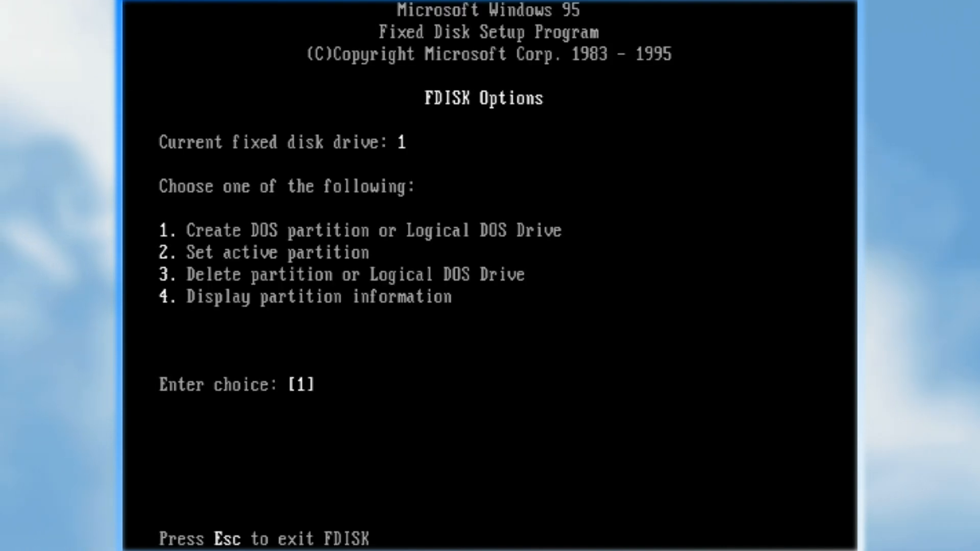
Create a primary DOS partition using the maximum available size, make it active, and restart the machine.
key("Return")
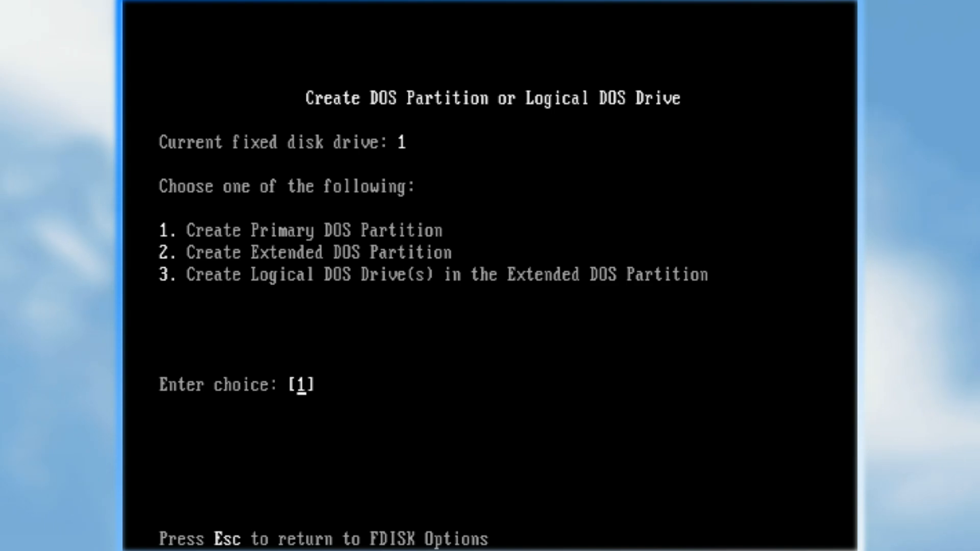
key("Return")
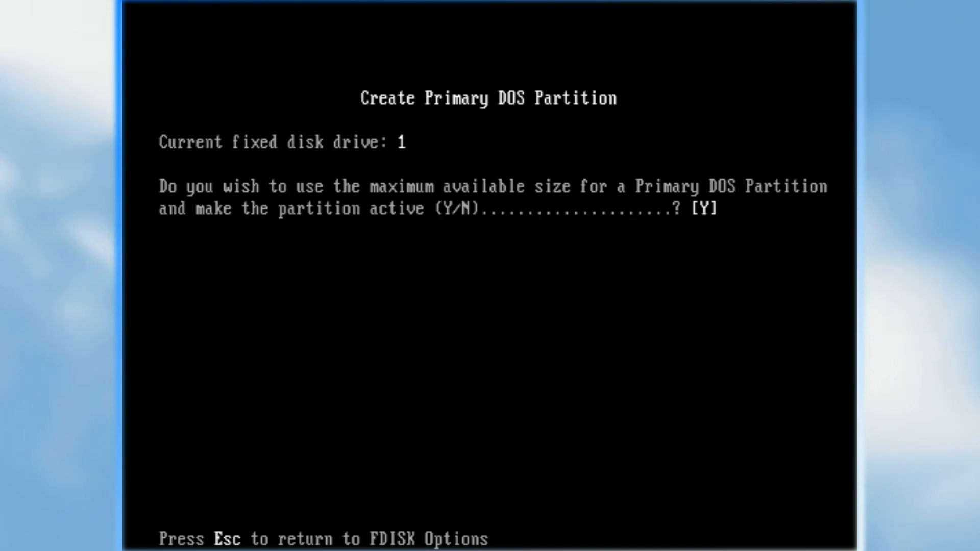
key("Return")
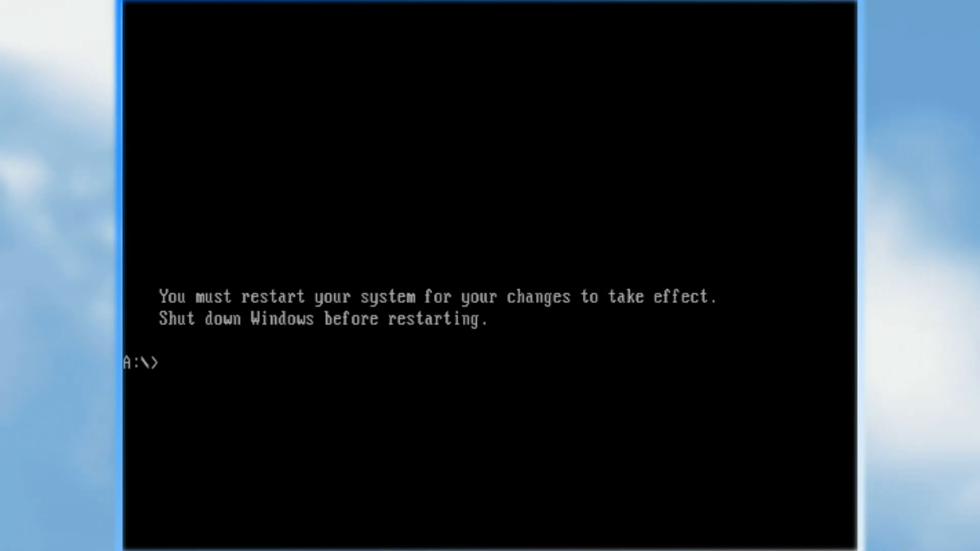
left_click(239, 49)
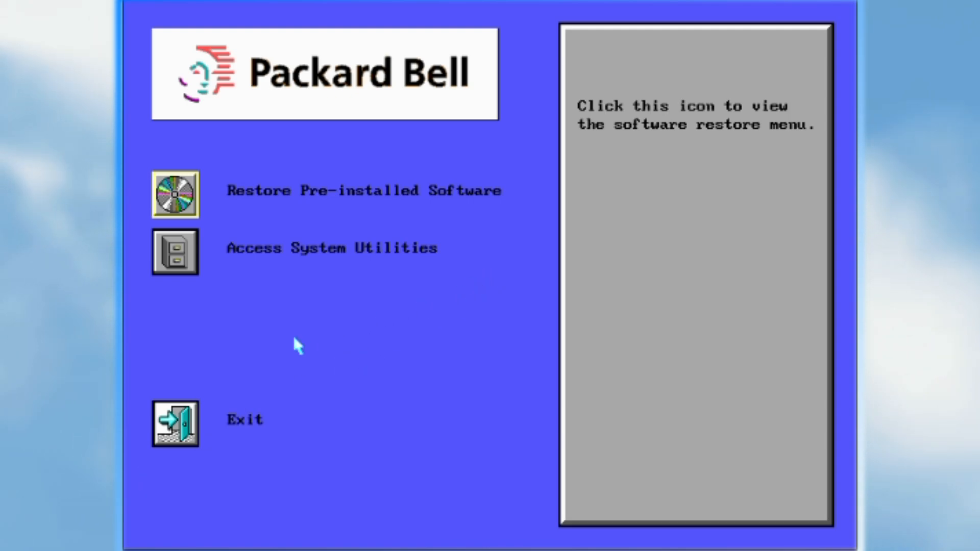
Exit the restore menu to DOS, answering Fail to the drive C read prompts, and switch to drive A:.
left_click(177, 423)
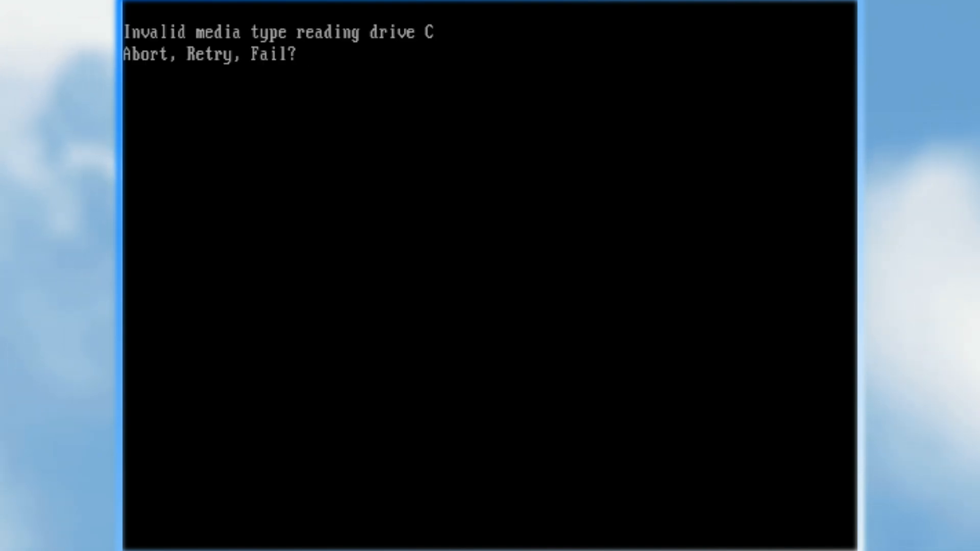
type("f")
key("Return")
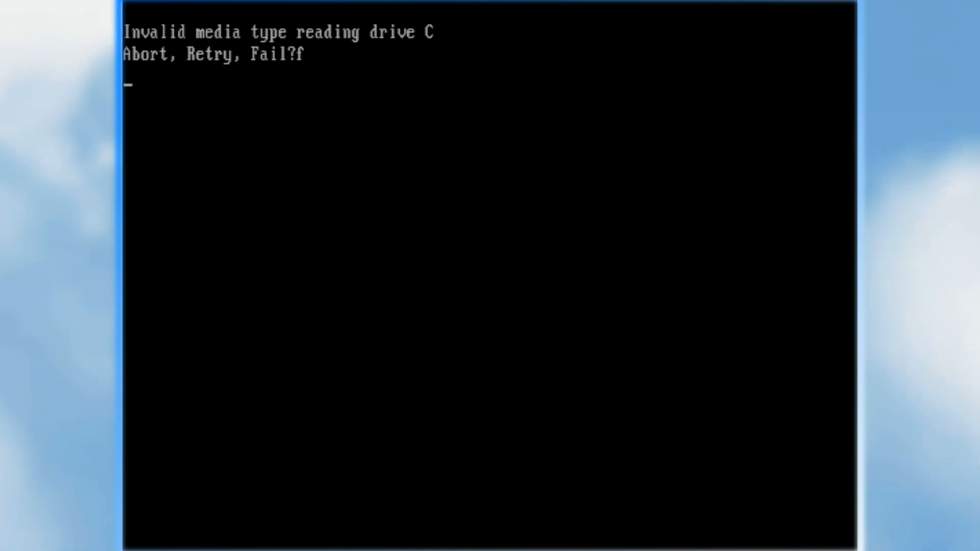
type("f")
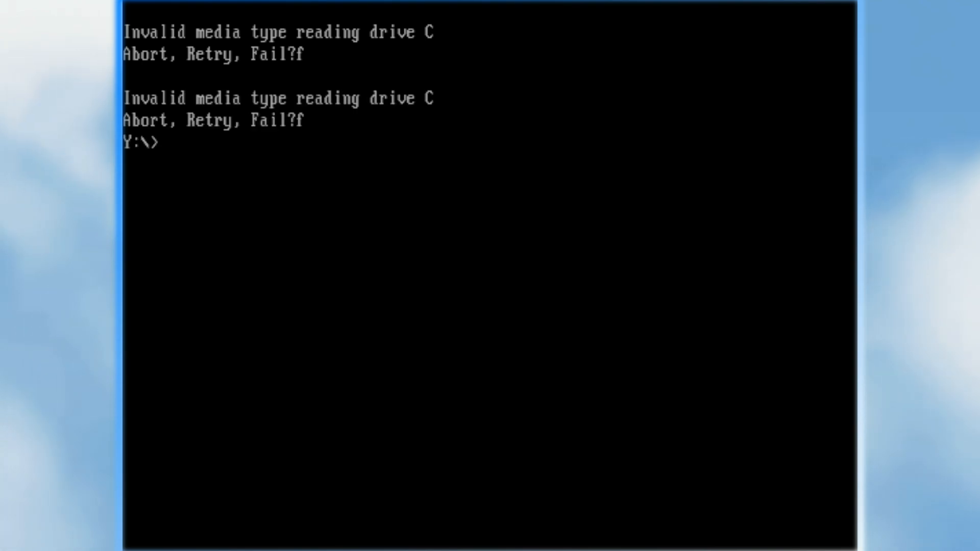
type("A:")
key("Return")
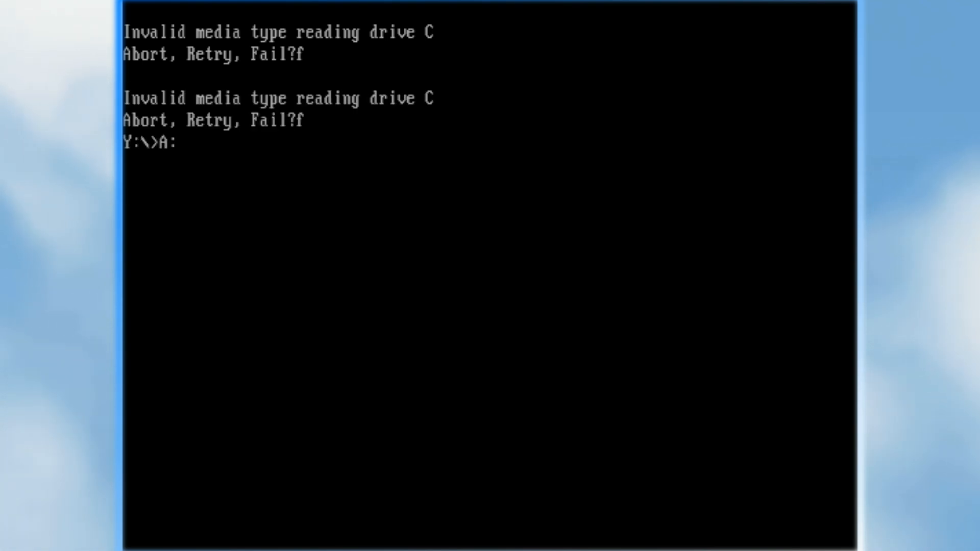
Format drive C: with system files using format c: /s, confirm the format, and leave the volume label blank.
type("format c: ")
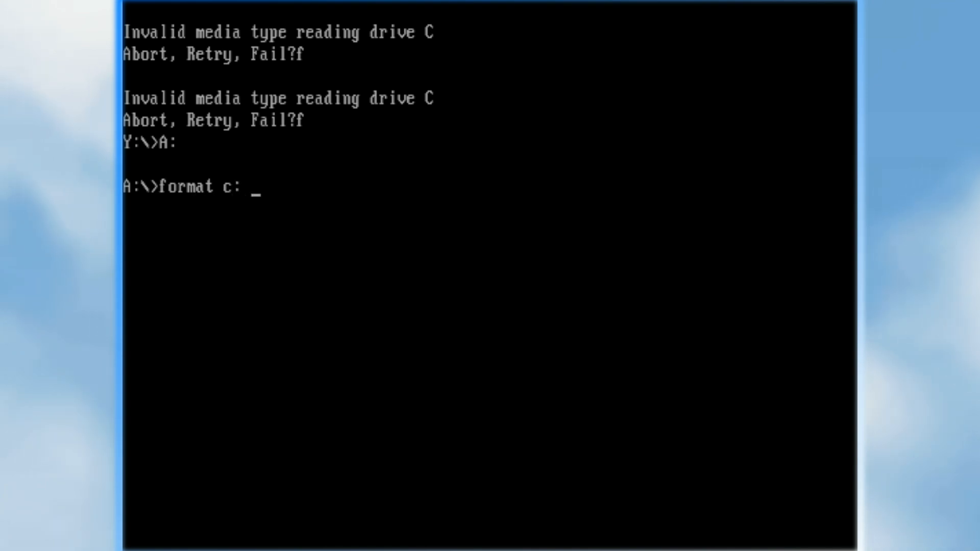
type("/s")
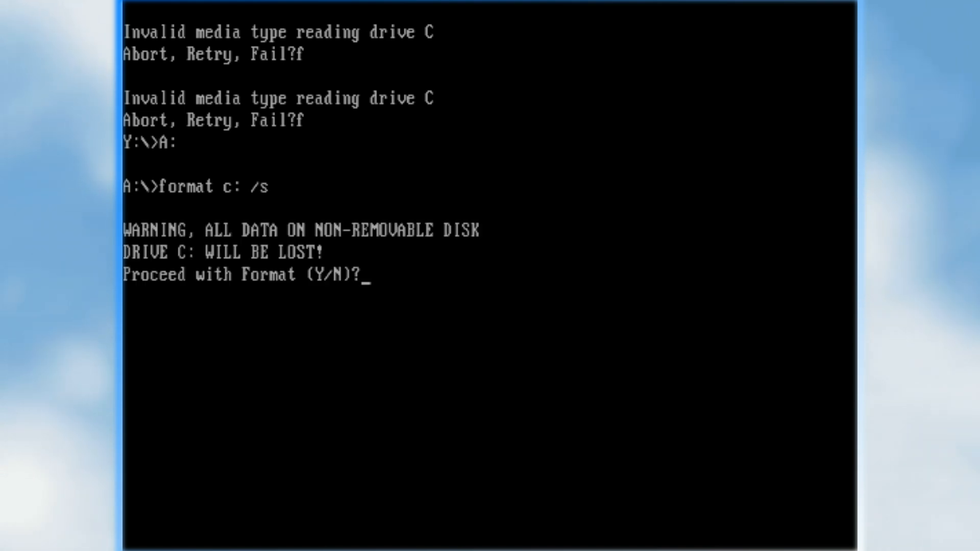
type("y")
key("Return")
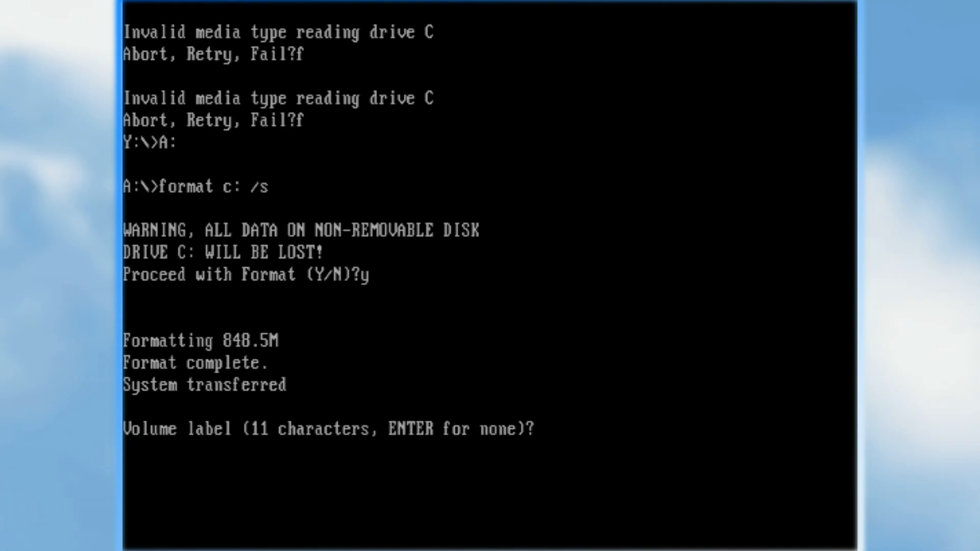
key("Return")
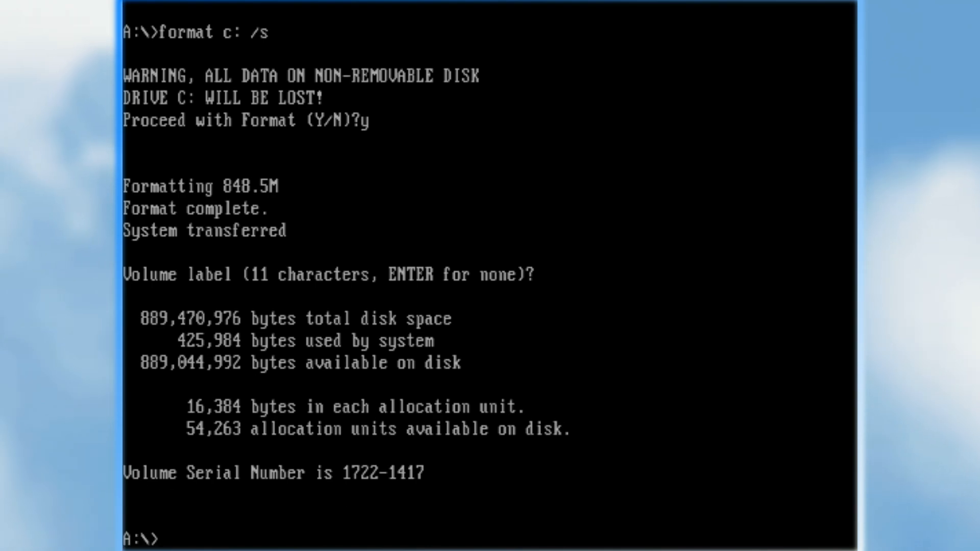
Run restore from drive Y:, leave the format number blank, accept the generic format, and acknowledge the finished restoration.
type("y:")
key("Return")
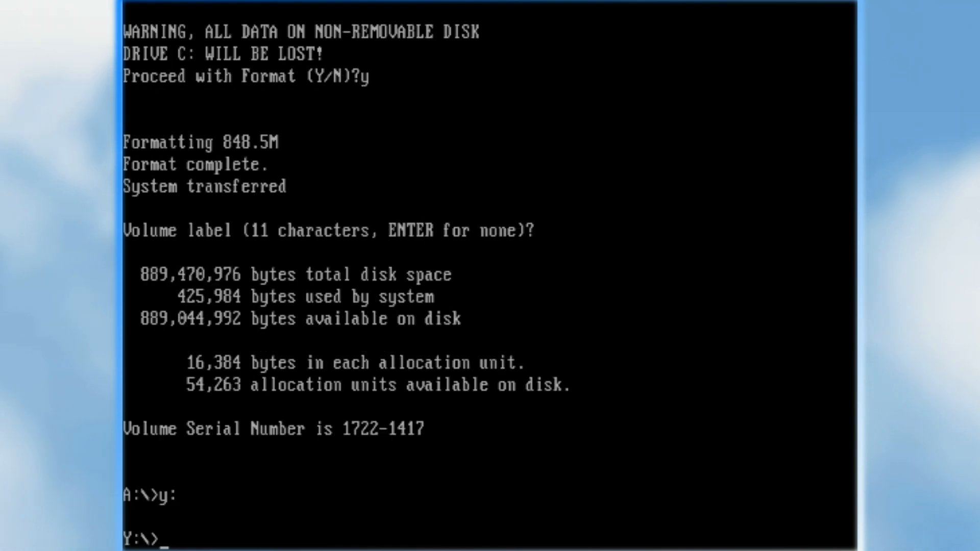
type("restore")
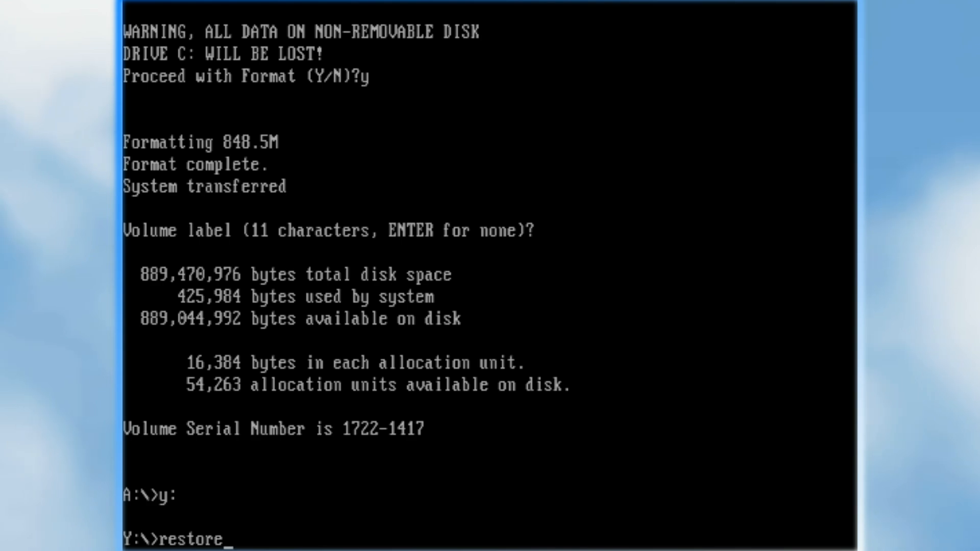
key("Return")
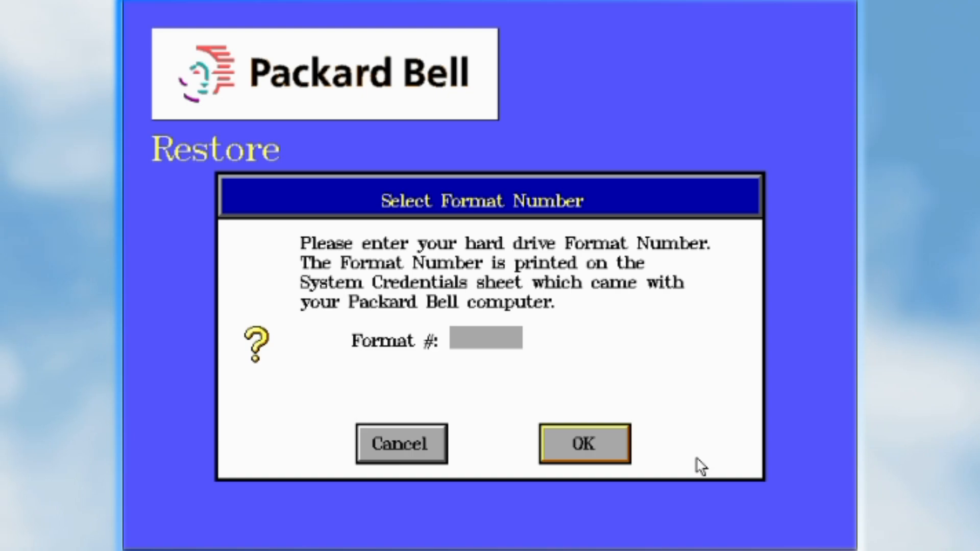
key("Return")
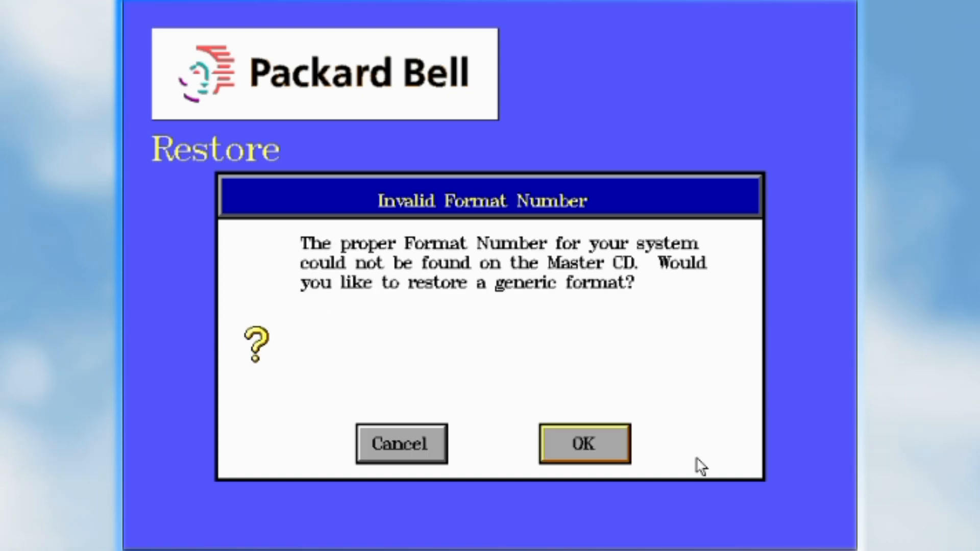
key("Return")
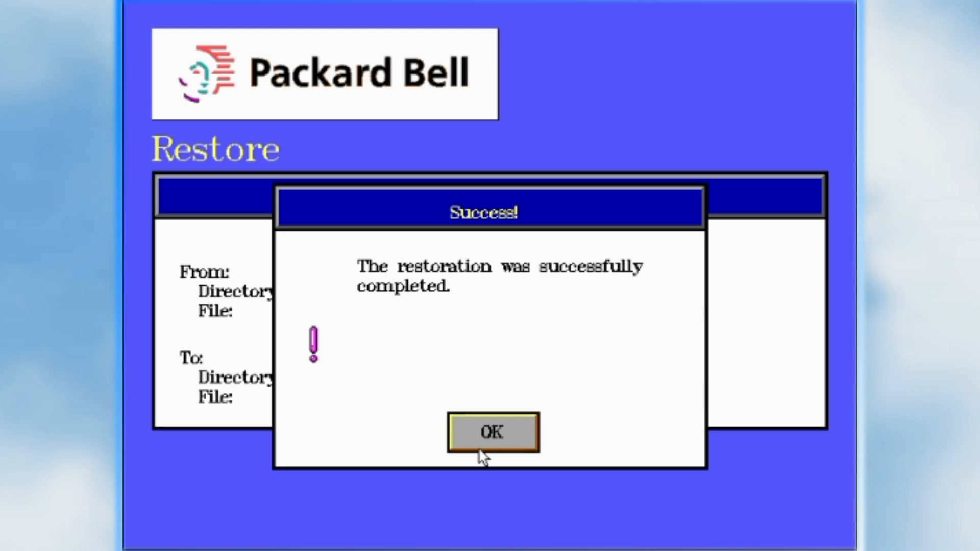
left_click(506, 434)
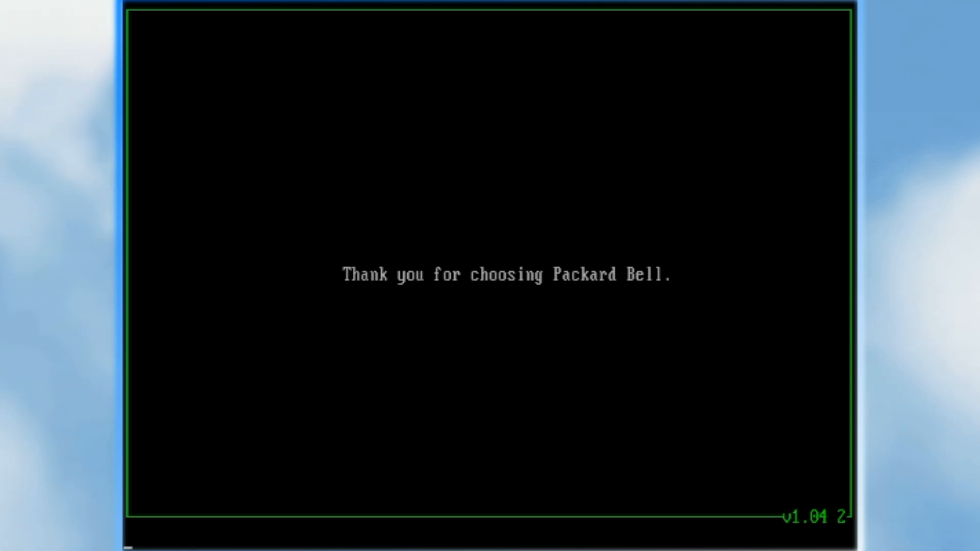
Continue into Windows 95 Setup and enter the user's full name with The Nostalgia Mall as the company.
key("Return")
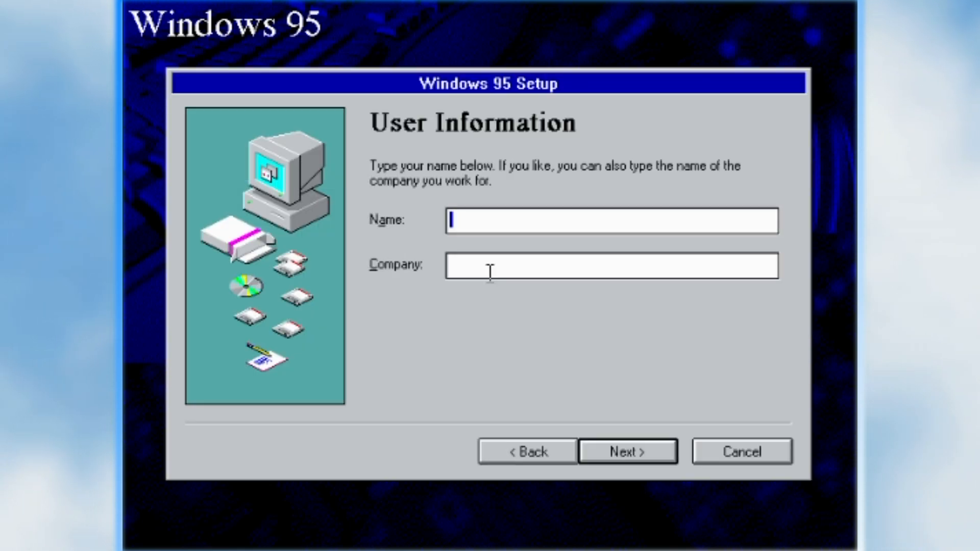
type("Billy Coore")
key("Tab")
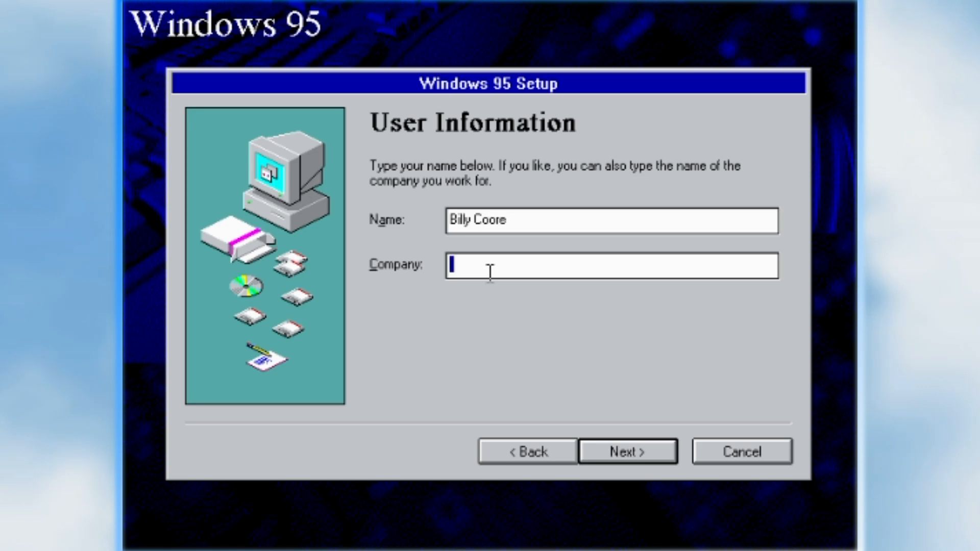
type("The Nostalgia Ma")
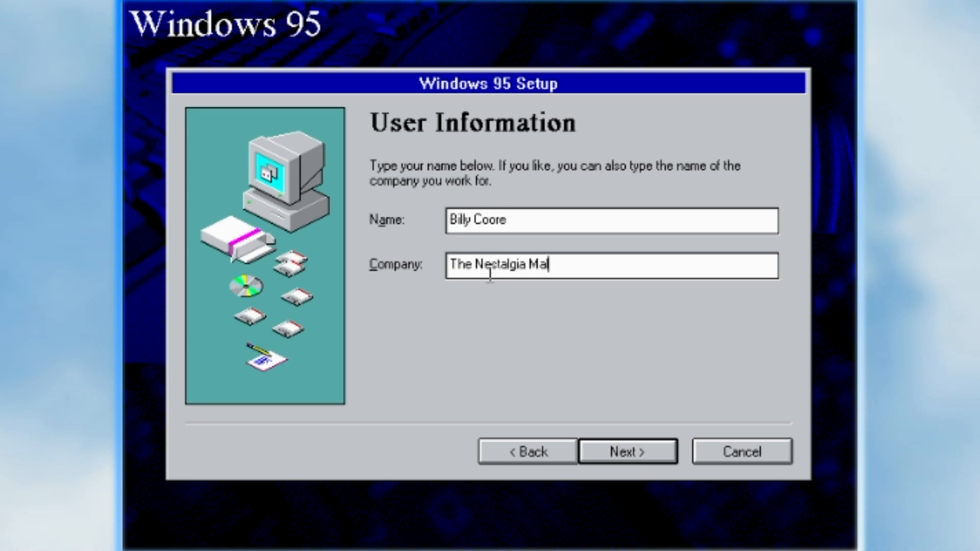
key("Return")
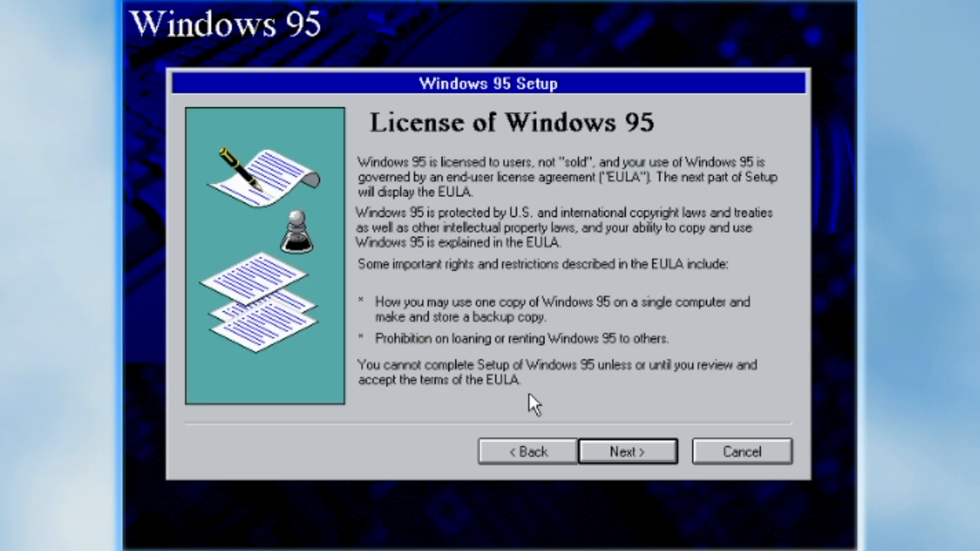
Accept the Windows 95 license agreement, proceed past the Certificate of Authenticity page, and restart the computer to continue Setup.
left_click(635, 451)
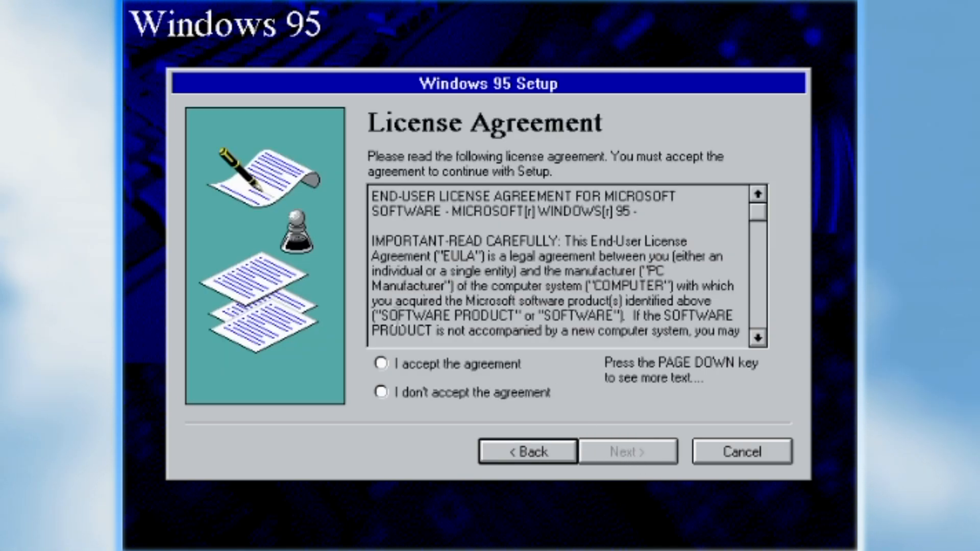
left_click(397, 366)
left_click(632, 460)
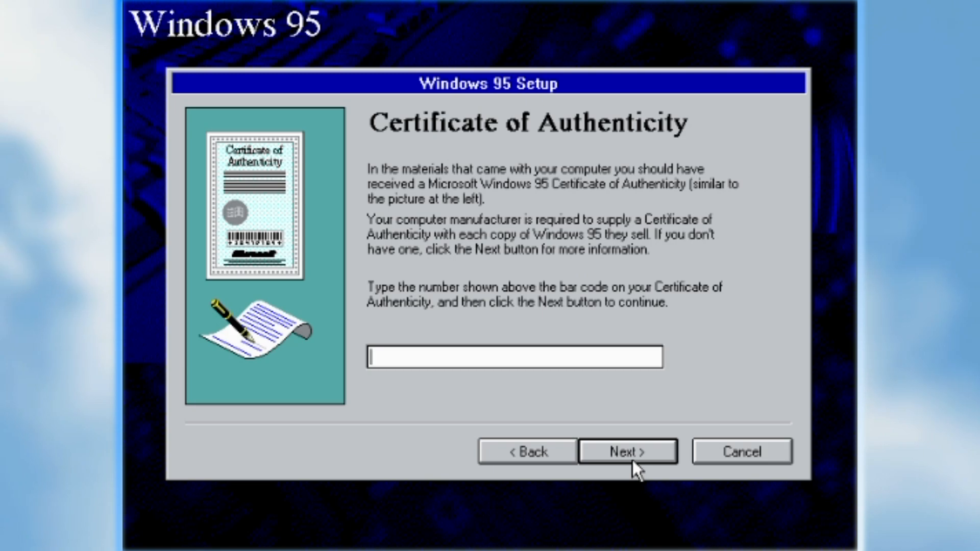
left_click(633, 460)
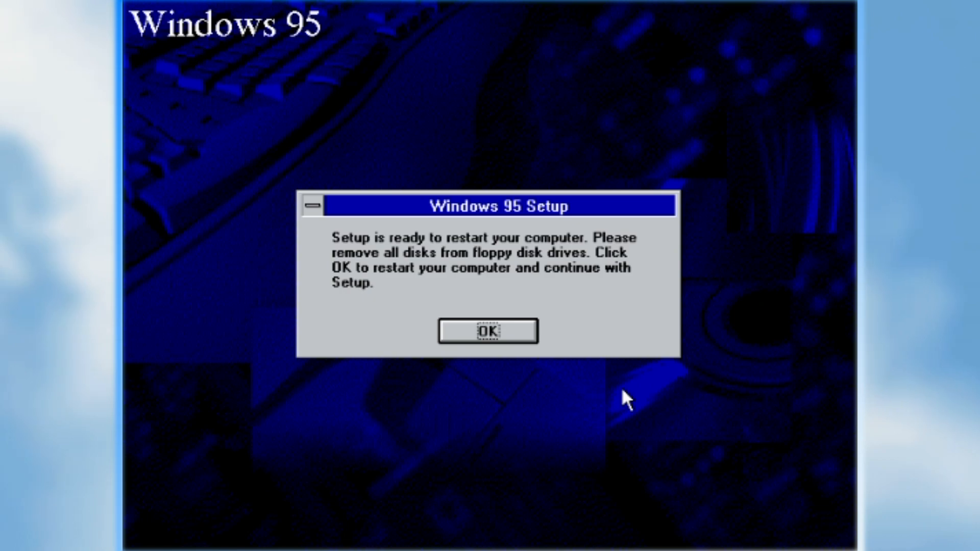
left_click(516, 338)
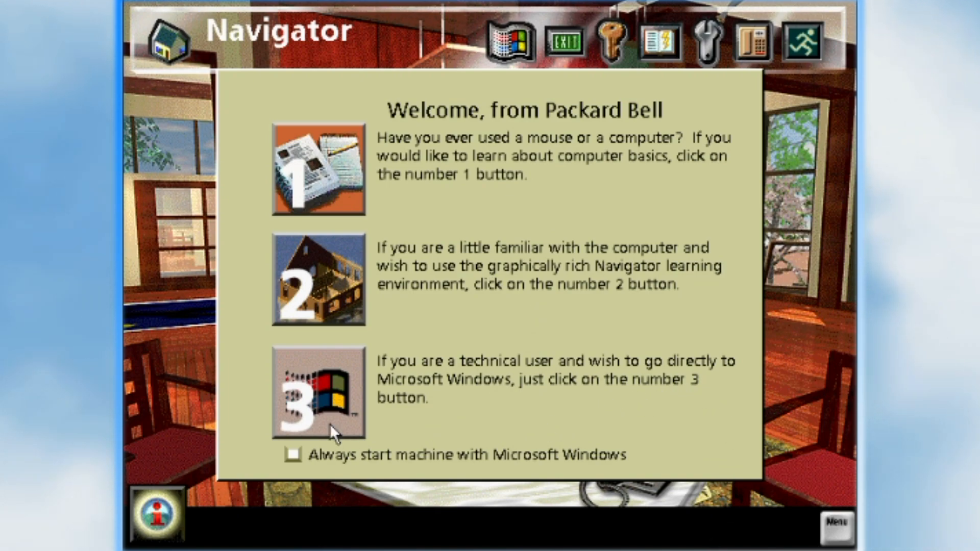
Set Navigator to always start the machine with Microsoft Windows and go directly to Windows.
left_click(294, 455)
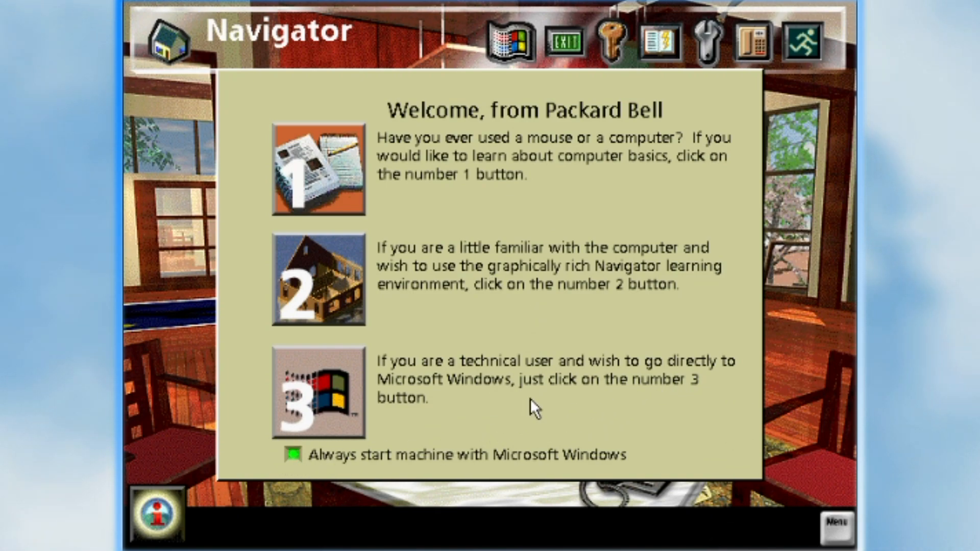
left_click(327, 400)
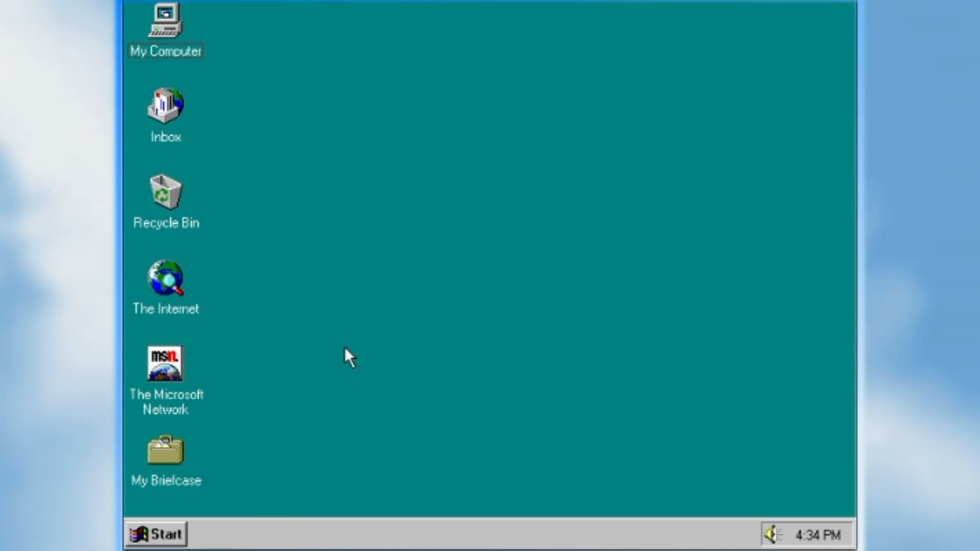
Check the colour palette and desktop area in the display settings, then close them without changes.
right_click(468, 107)
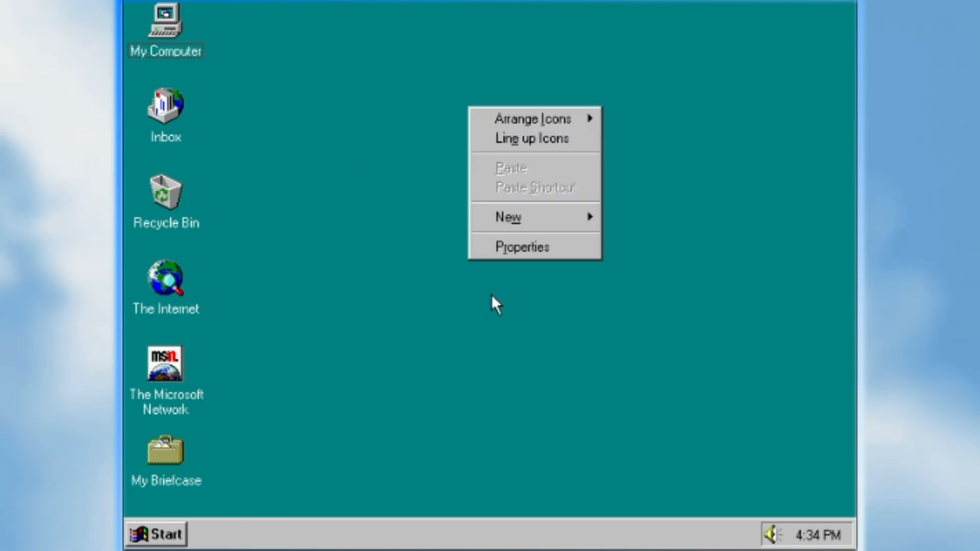
left_click(539, 249)
left_click(456, 55)
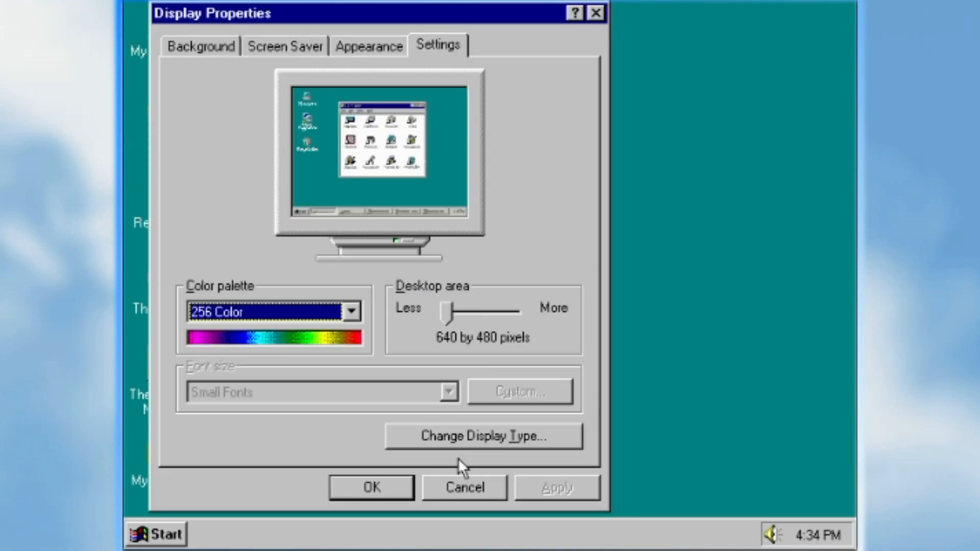
left_click(477, 494)
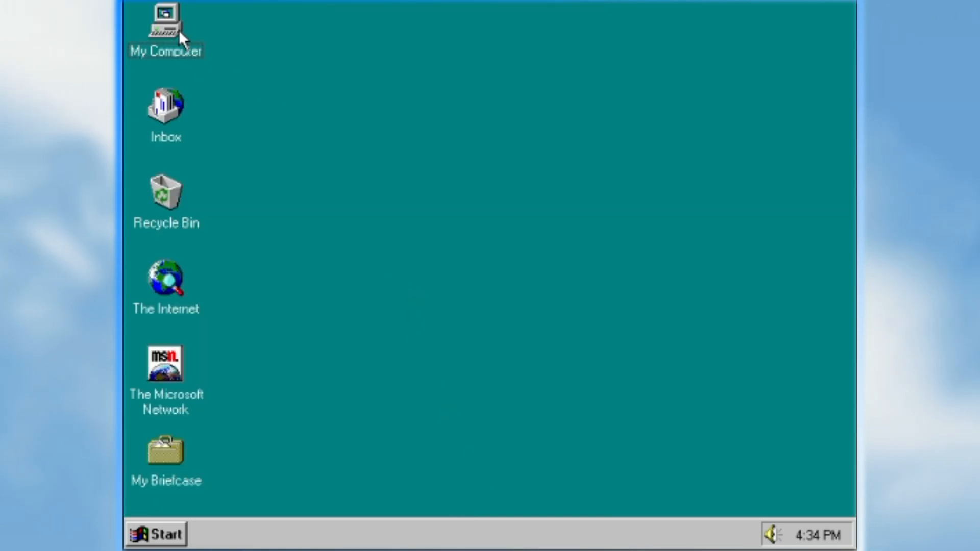
Review the general system information and the hardware device list, and check the status of the Primary IDE controller (dual fifo).
right_click(156, 16)
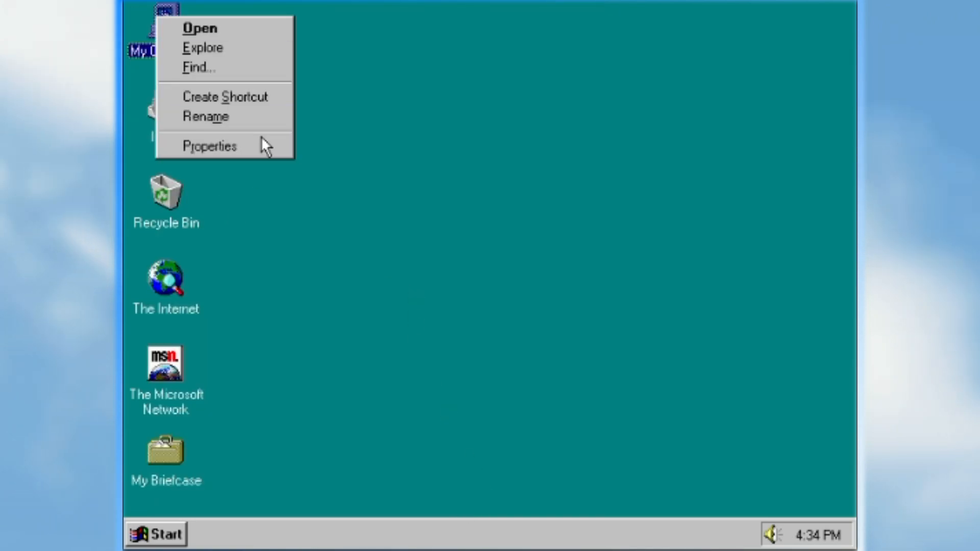
left_click(252, 147)
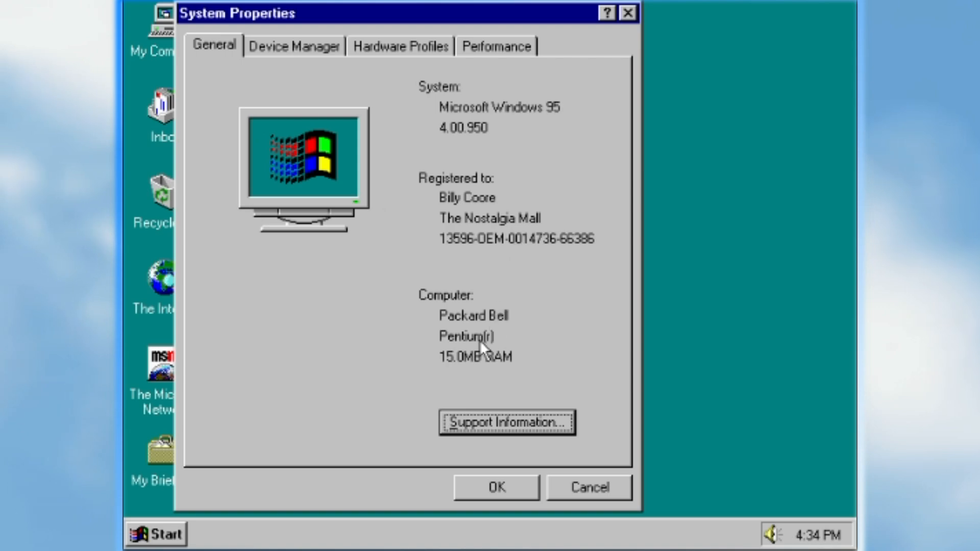
left_click(296, 46)
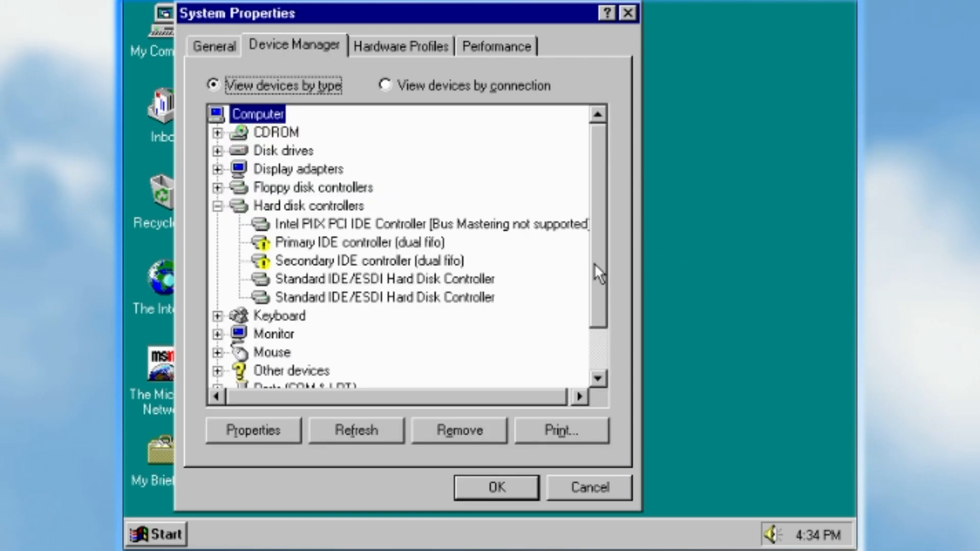
left_click_drag(594, 262, 594, 320)
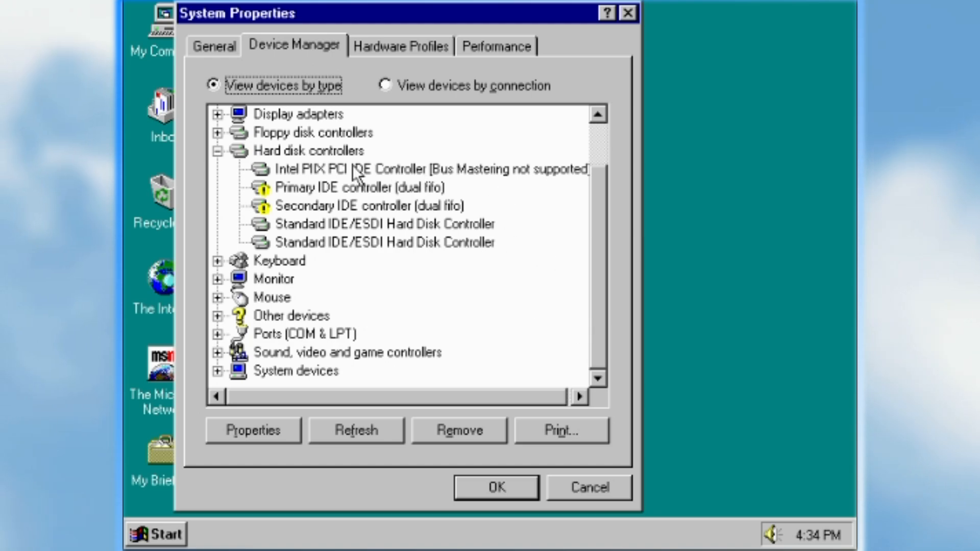
double_click(351, 185)
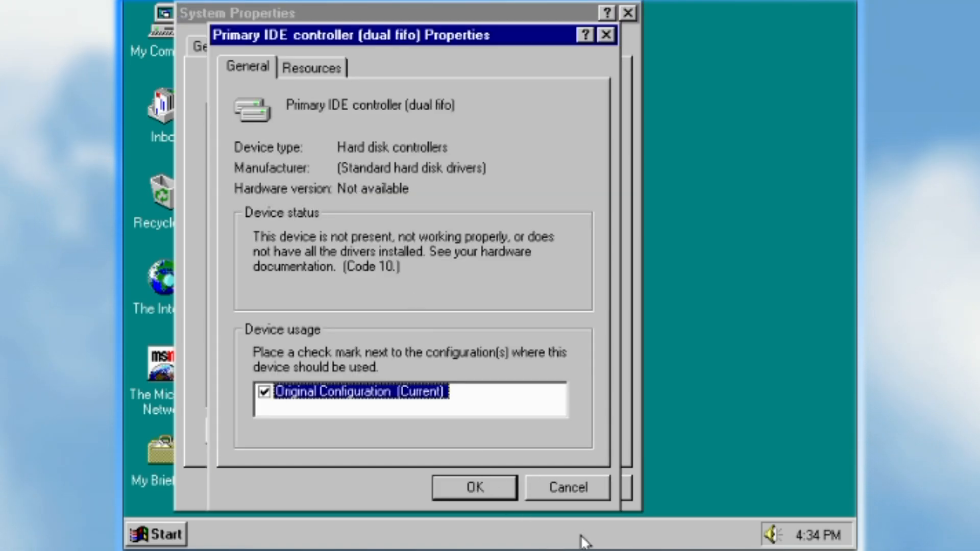
left_click(559, 494)
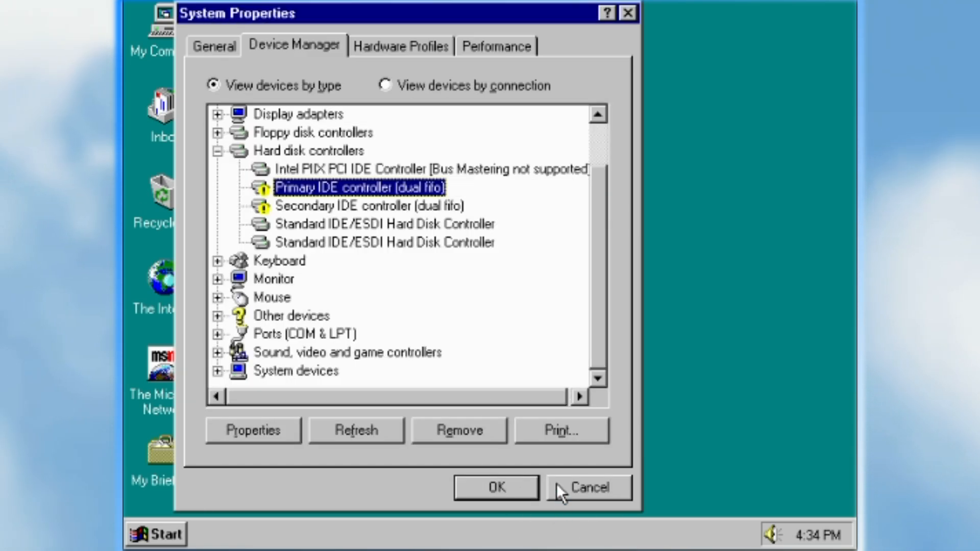
double_click(369, 185)
left_click(596, 490)
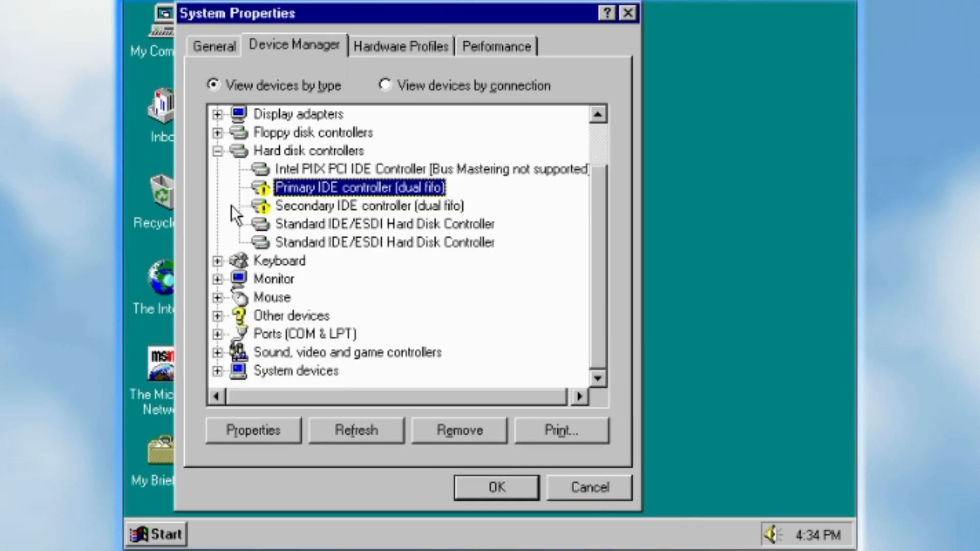
Inspect the Other devices and Display adapters categories, review the performance status, and close System Properties.
double_click(280, 320)
double_click(292, 317)
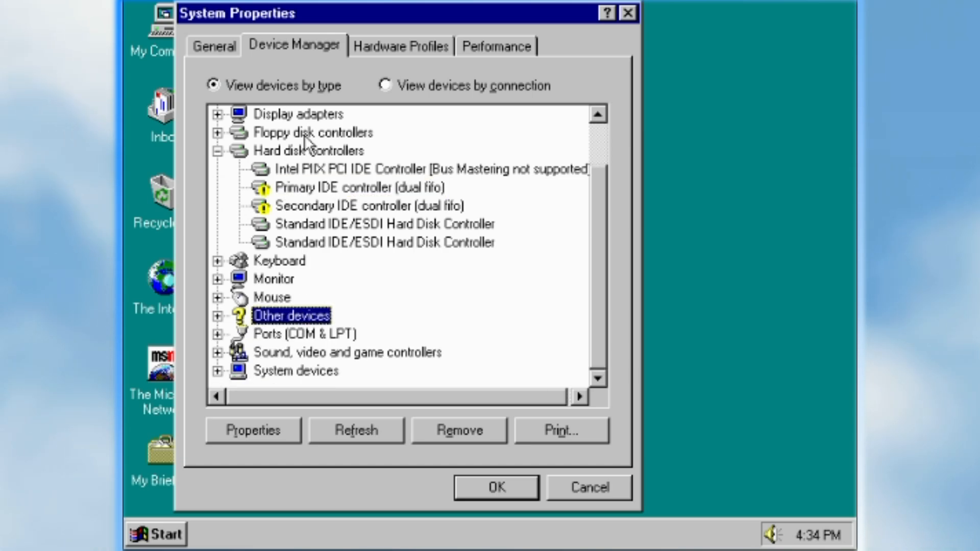
double_click(289, 113)
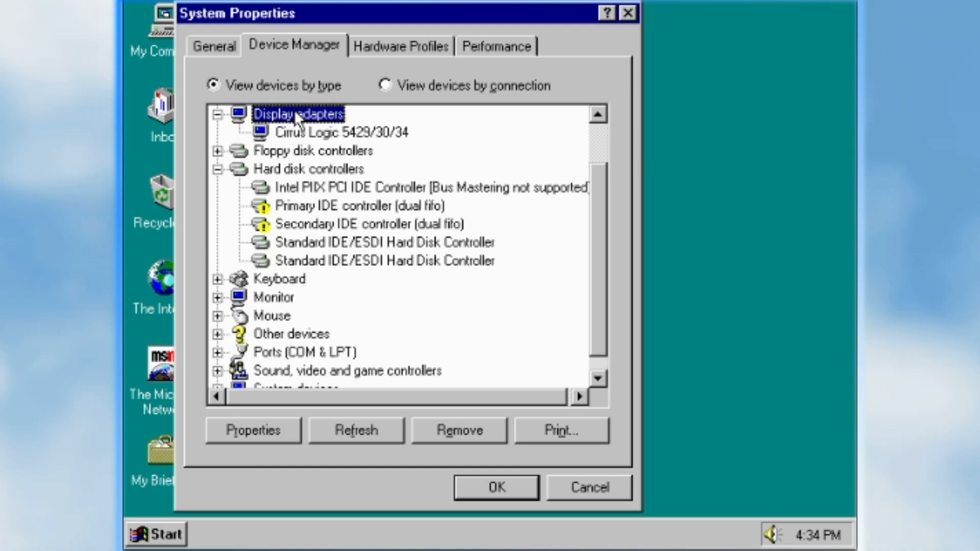
double_click(296, 116)
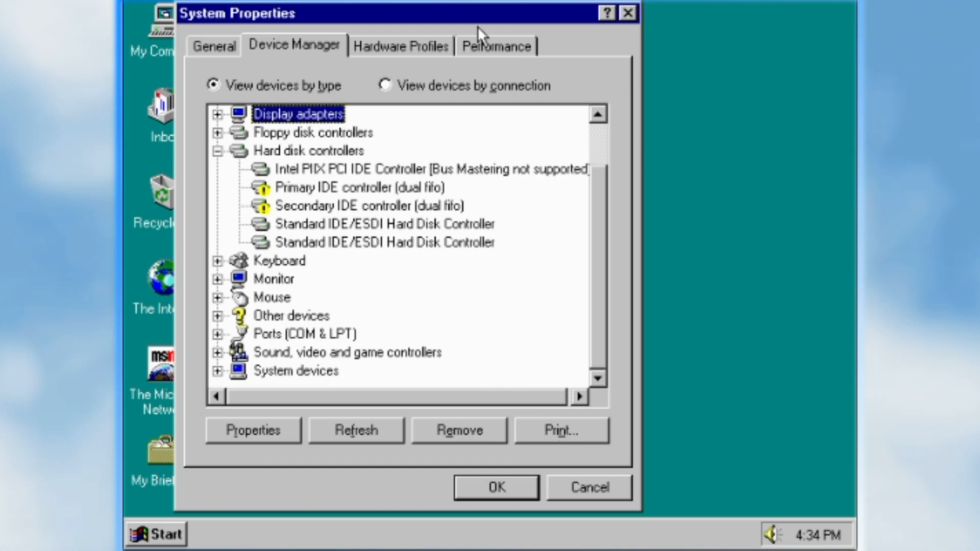
left_click(462, 47)
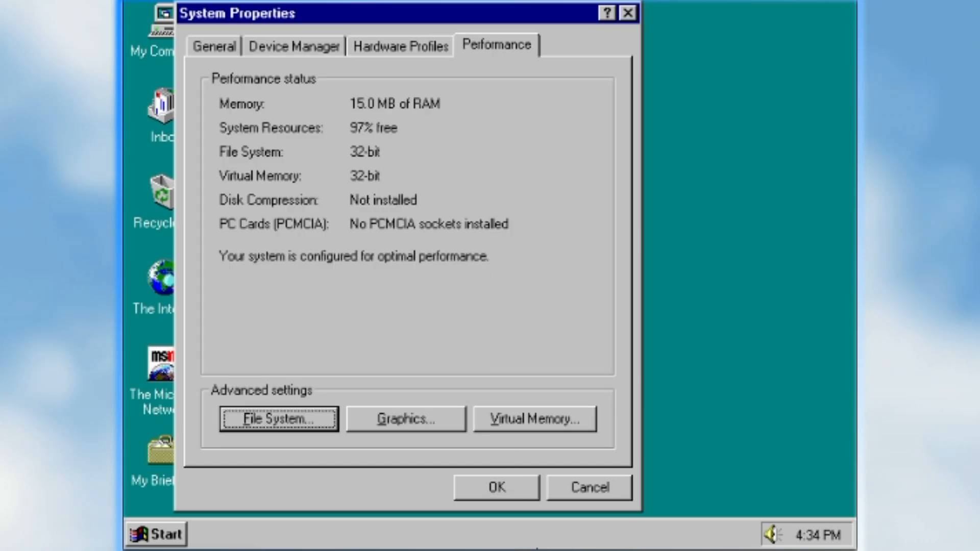
left_click(596, 487)
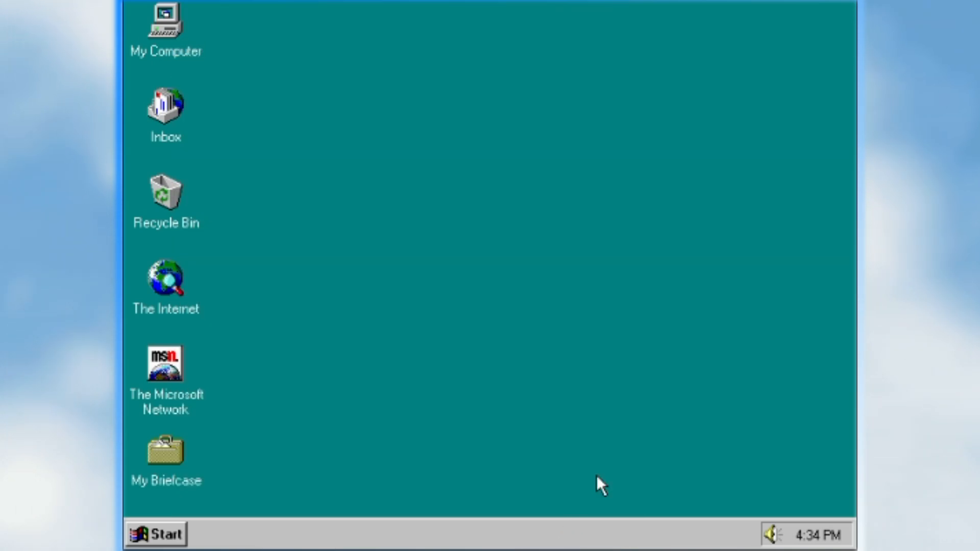
View the available drives in My Computer and close its window.
double_click(199, 56)
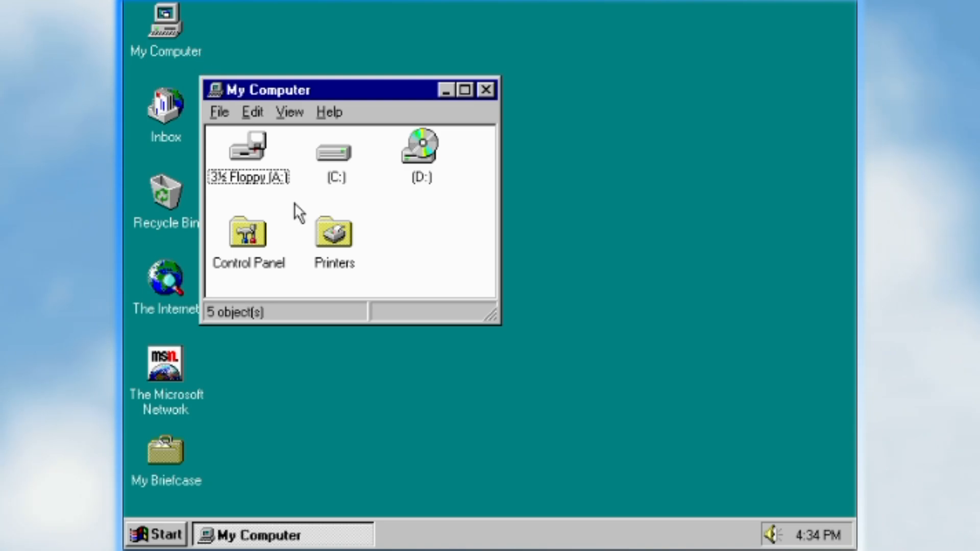
left_click(486, 91)
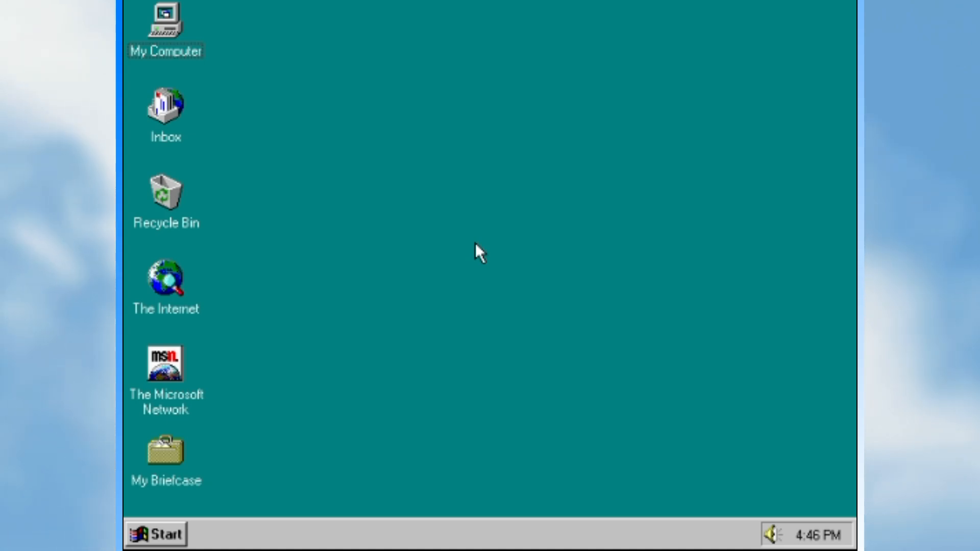
Launch Encyclopedia from the Multimedia Applications group and start My First Encyclopedia from its title screen.
left_click(166, 534)
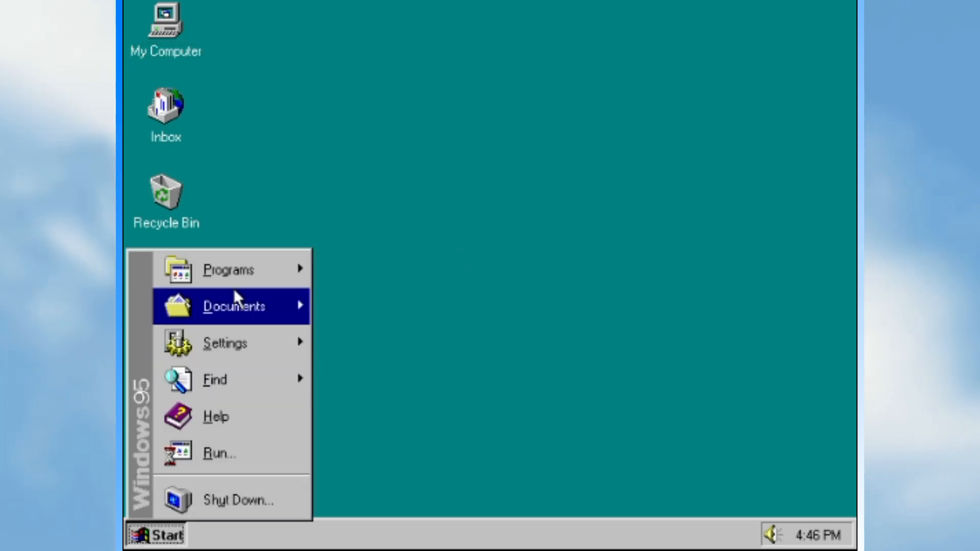
mouse_move(257, 286)
mouse_move(422, 362)
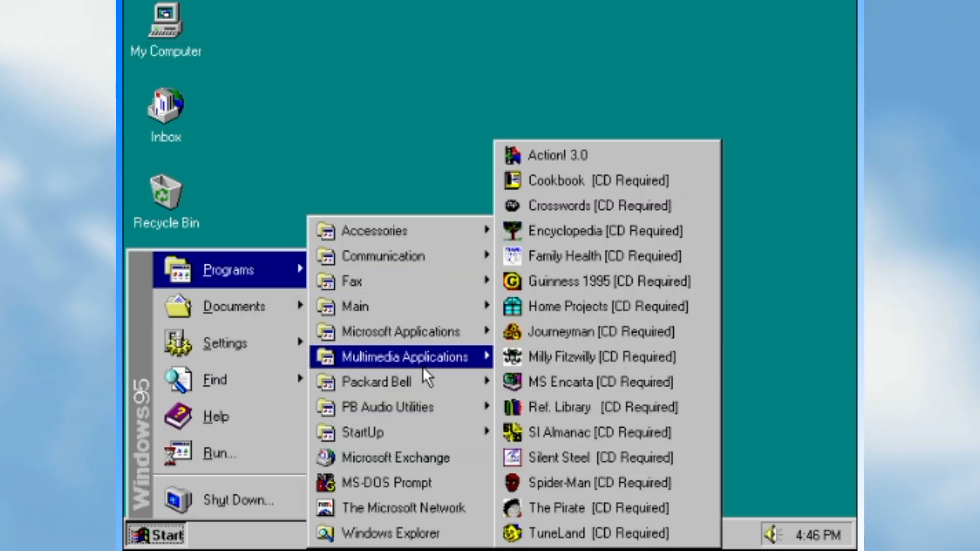
left_click(616, 230)
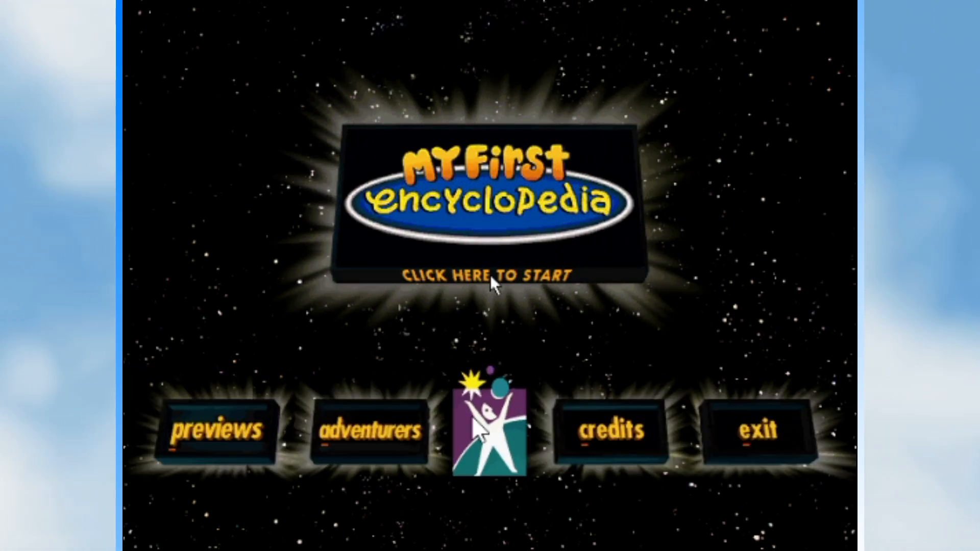
left_click(488, 449)
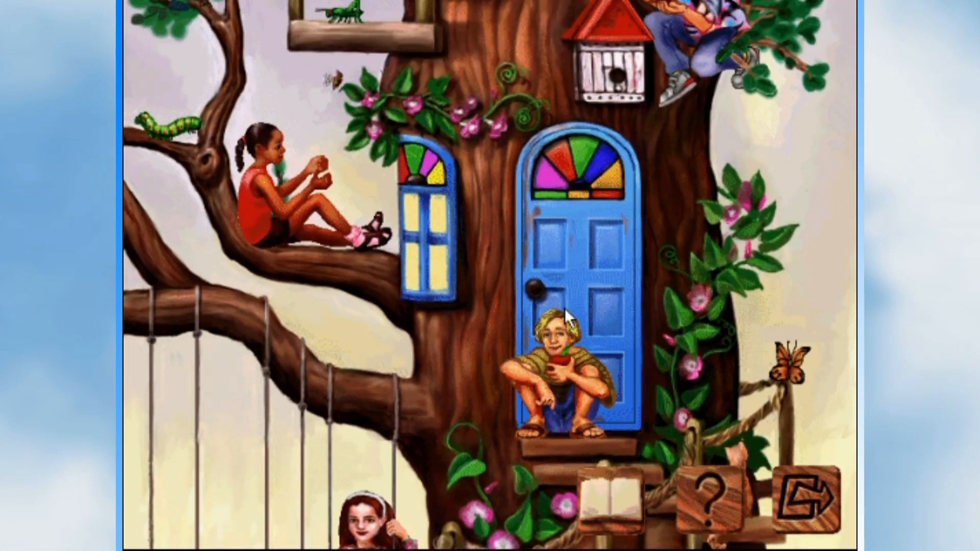
Visit the kitchen scene by the tree's blue door, and exit My First Encyclopedia back to Windows.
left_click(564, 308)
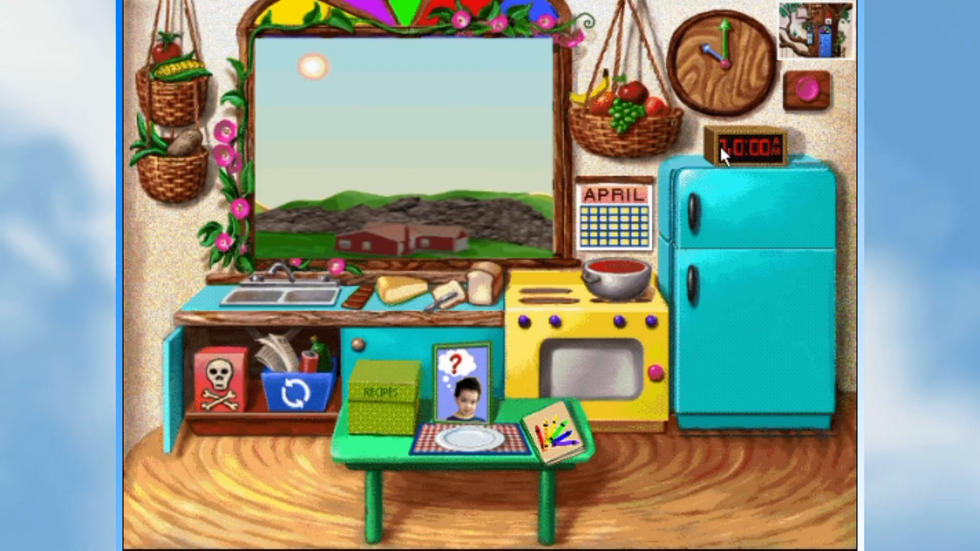
left_click(835, 35)
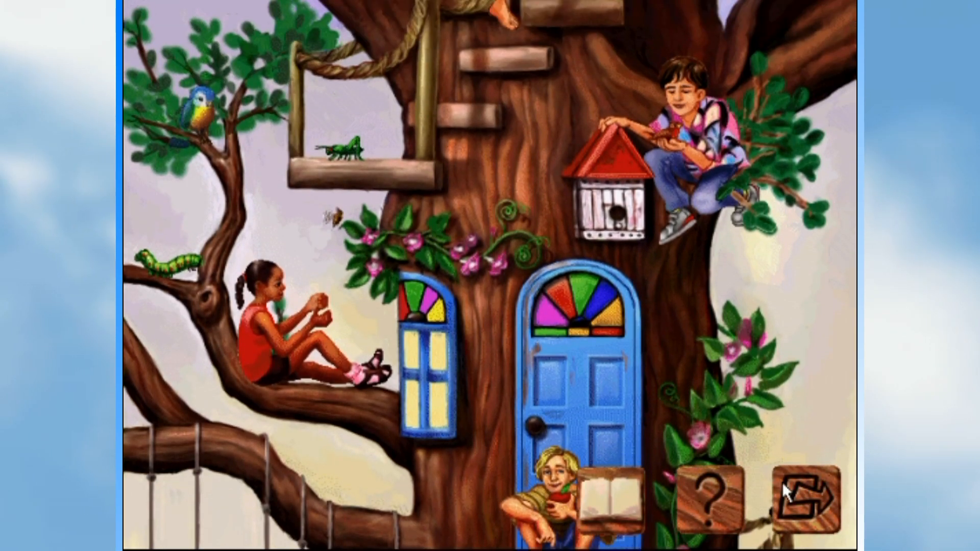
left_click(786, 494)
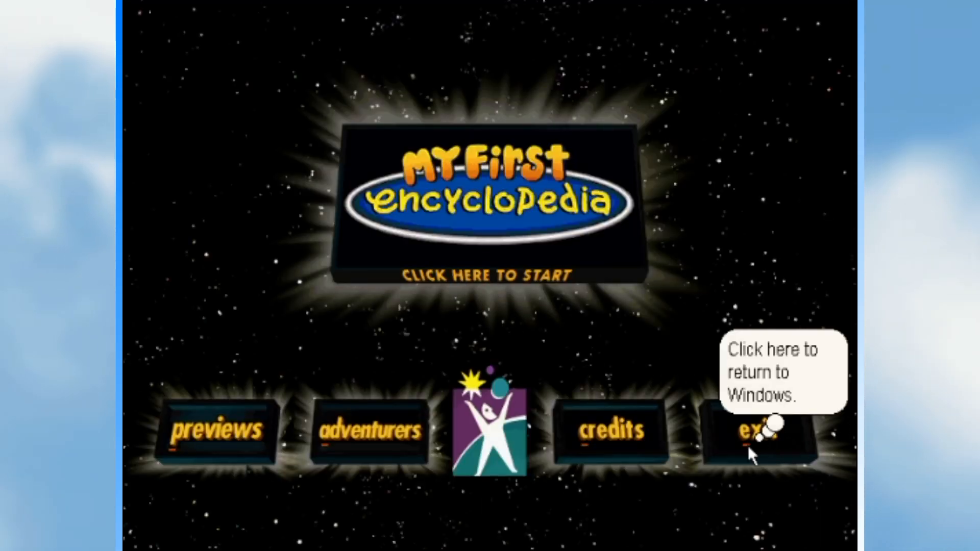
left_click(743, 453)
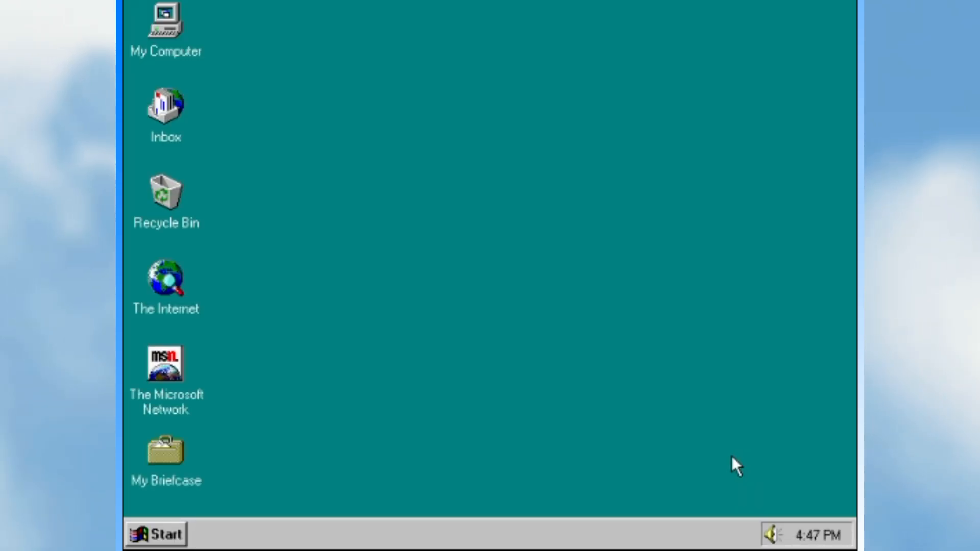